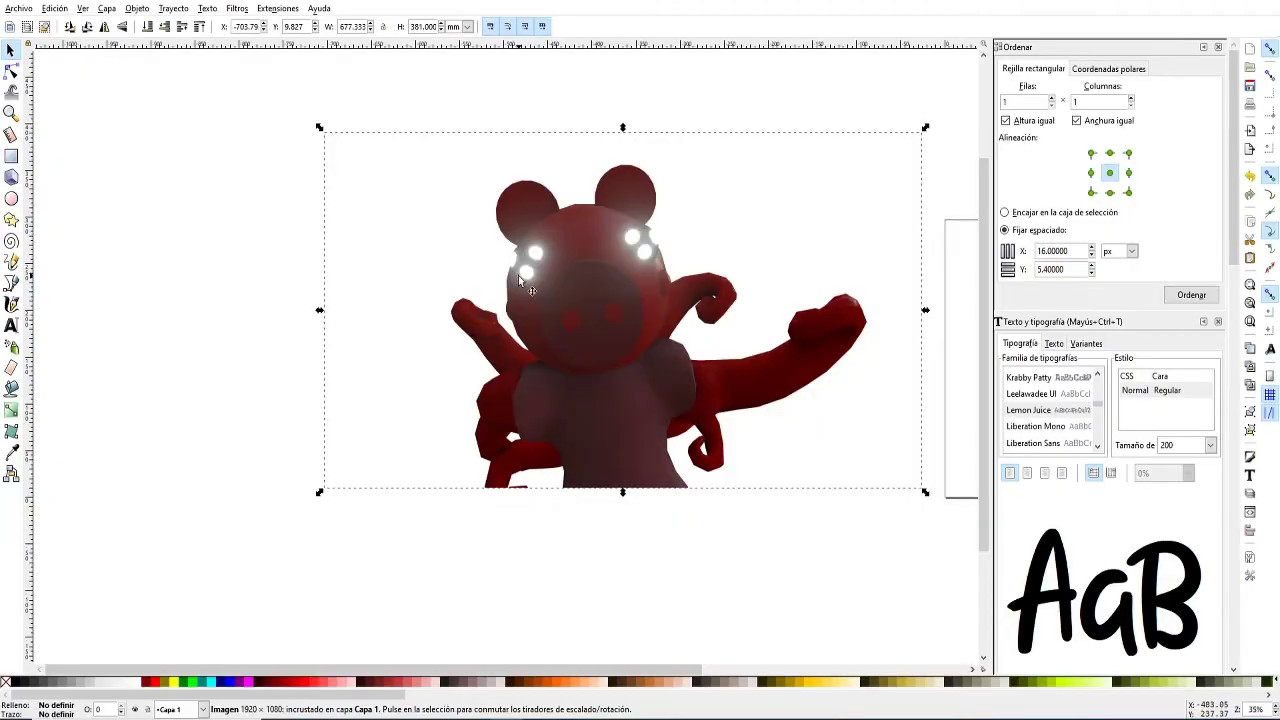
- Shift the Piggy reference image left and draw a large magenta circle beside it
click(593, 607)
drag(549, 358, 533, 378)
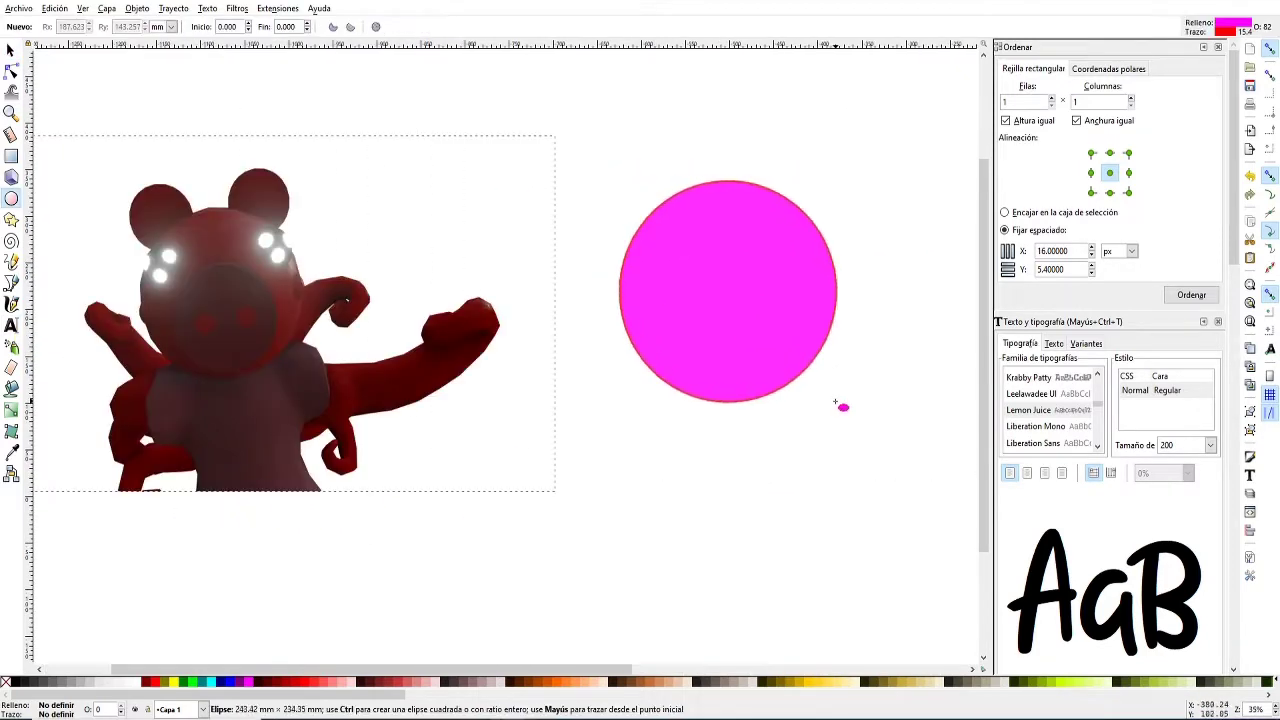
drag(625, 195, 862, 437)
- Give the head circle a black outline and a dark brownish-red fill
key(s)
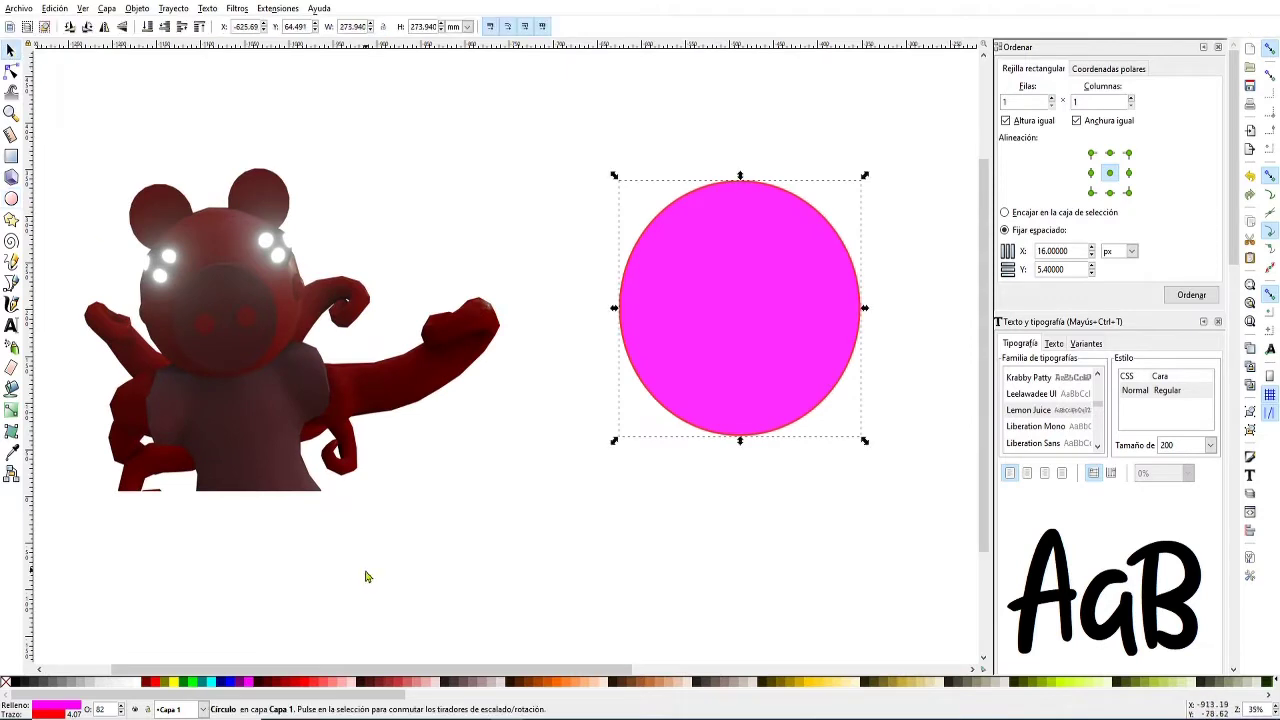
right_click(5, 683)
click(40, 620)
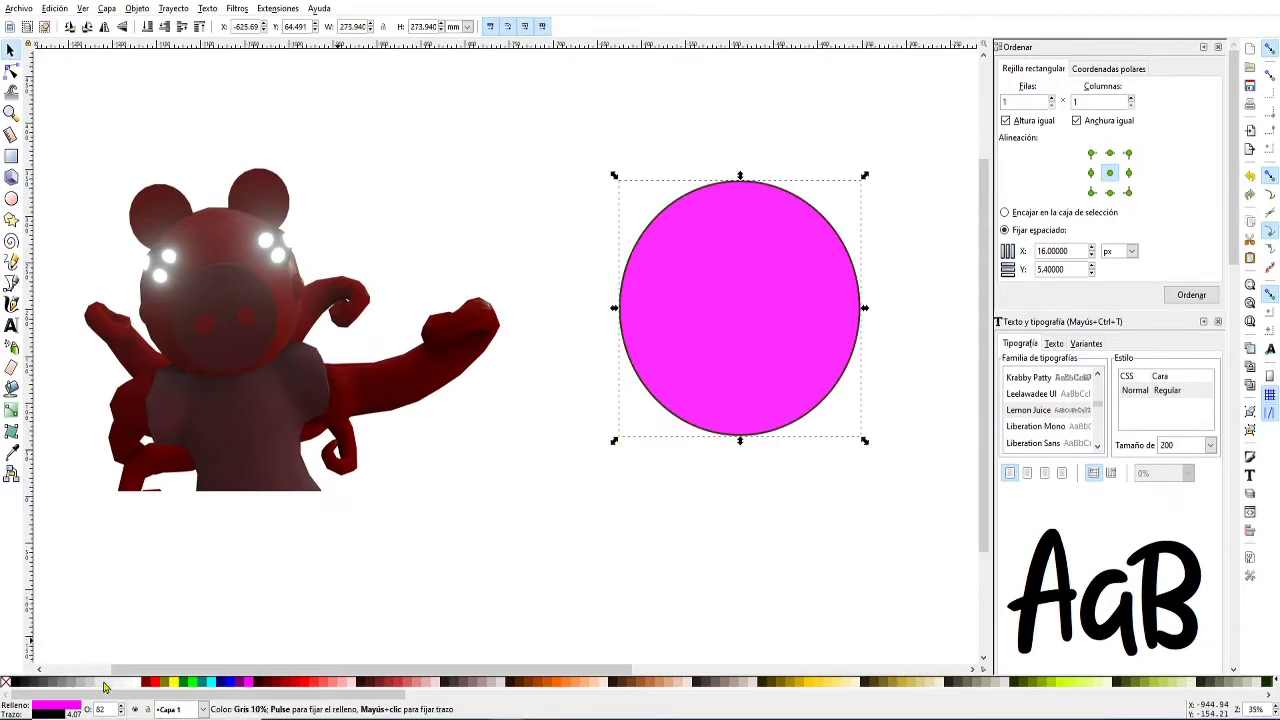
click(292, 684)
click(665, 481)
click(737, 386)
click(369, 681)
click(338, 683)
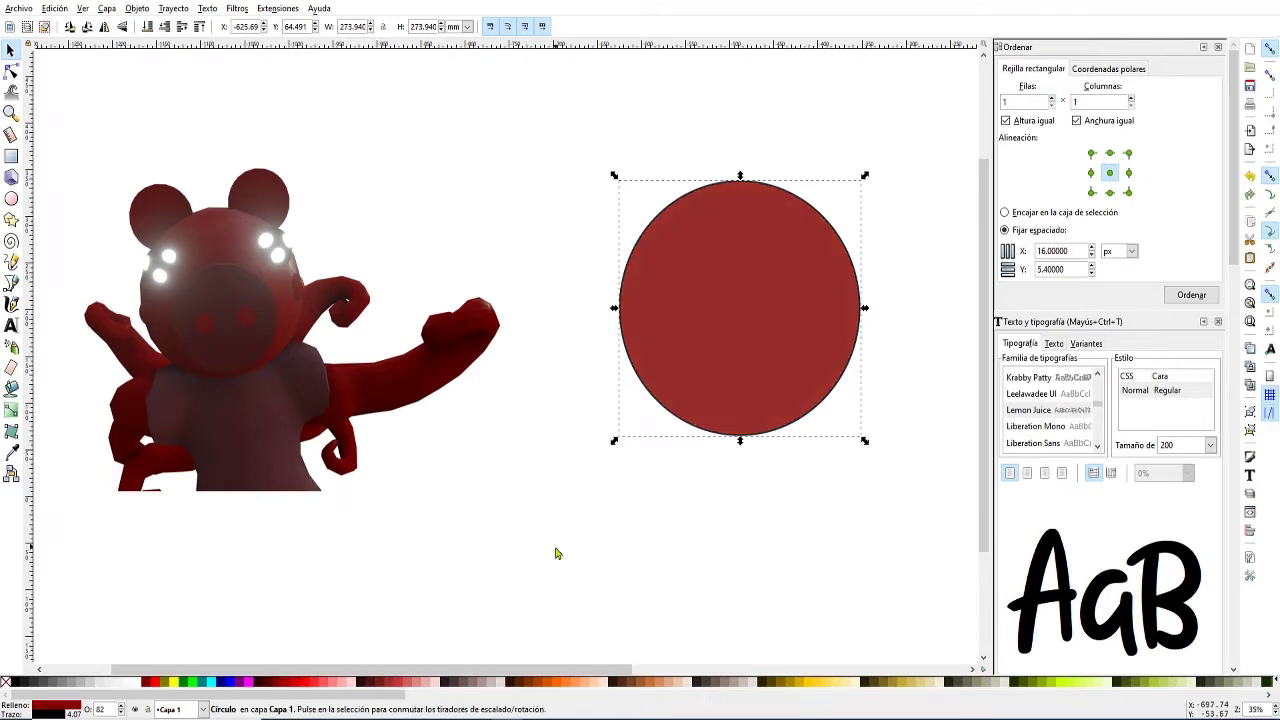
drag(776, 316, 765, 335)
- Make two small, fully opaque ear circles from copies and place them on the head's upper corners
key(ctrl+d)
key(Return)
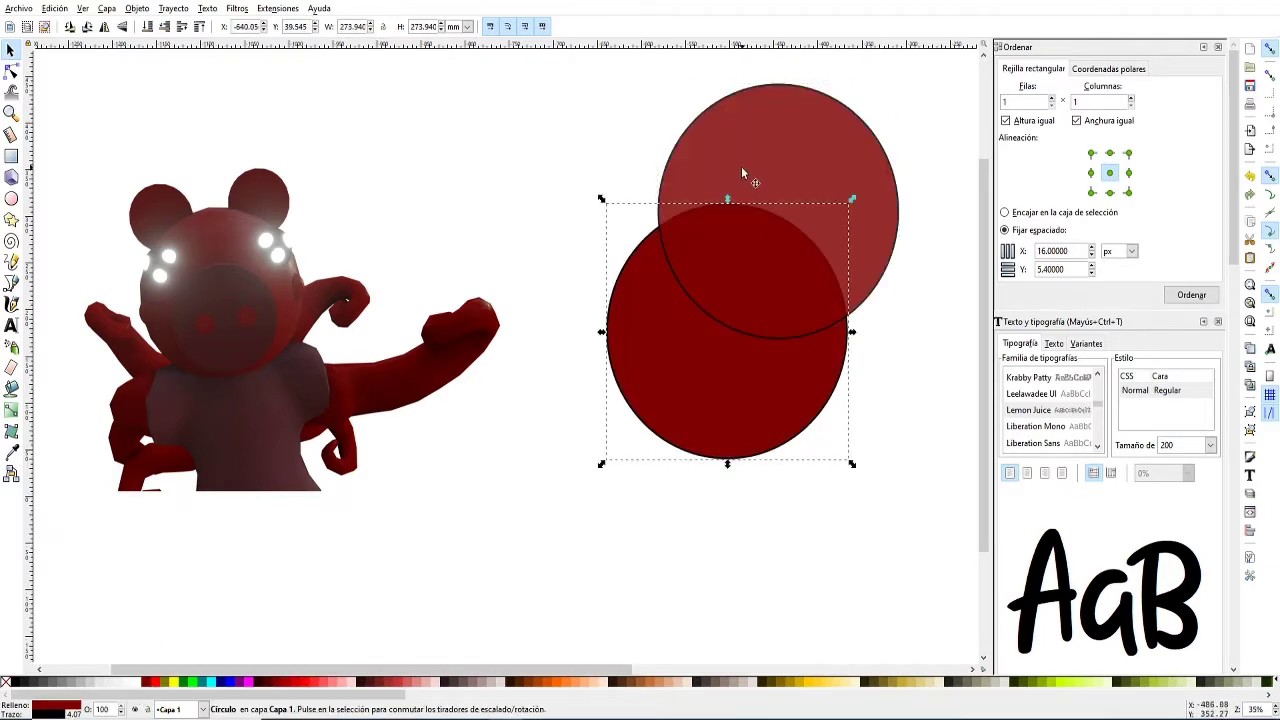
text(100)
key(Return)
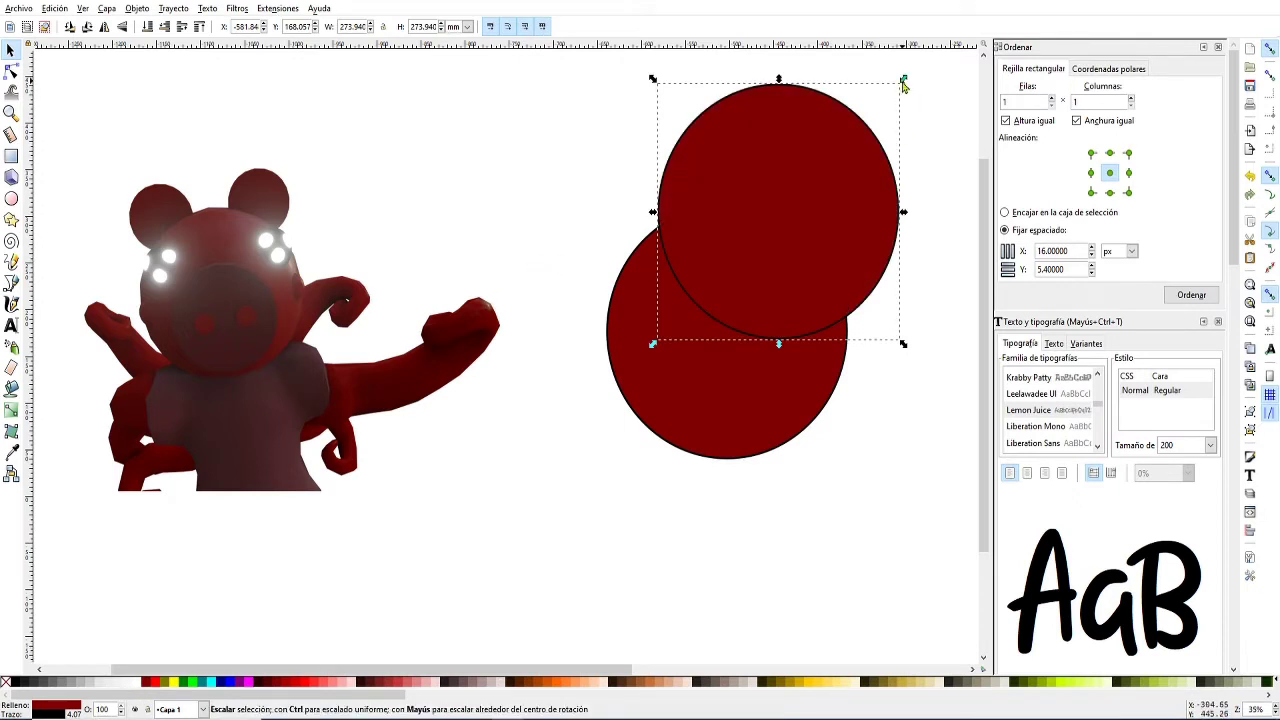
drag(903, 80, 768, 241)
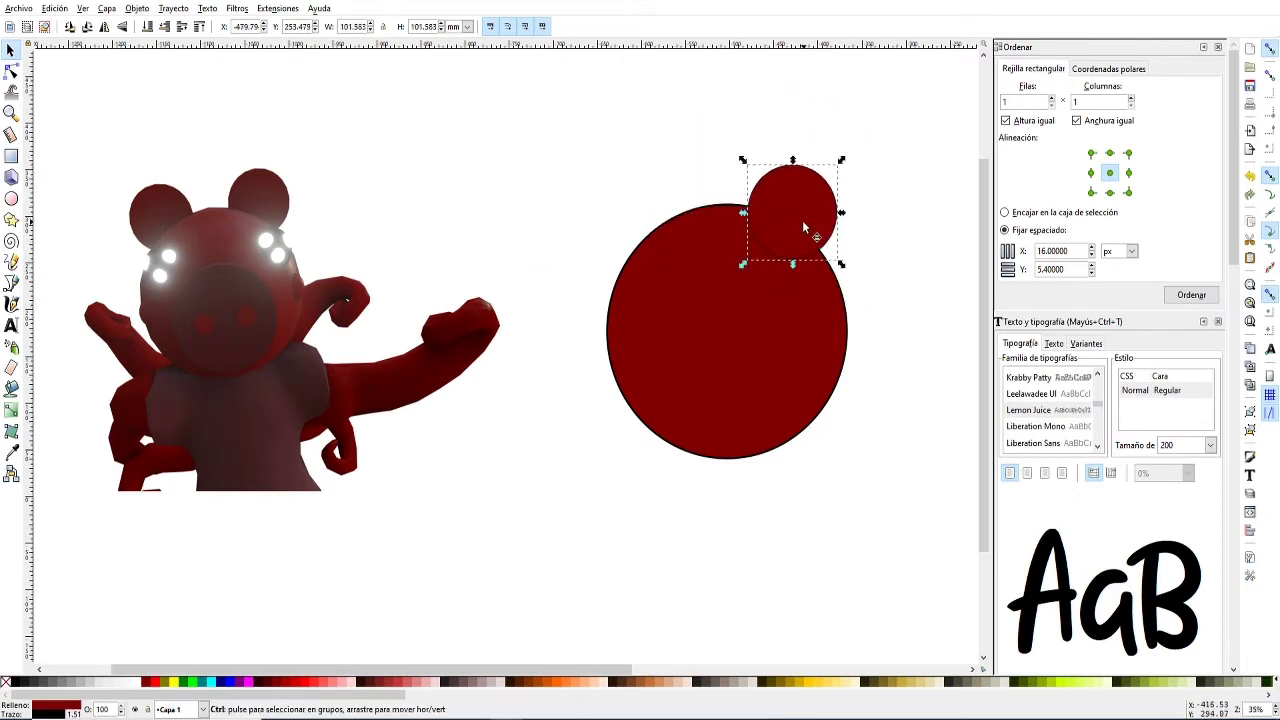
key(ctrl+d)
drag(803, 223, 639, 233)
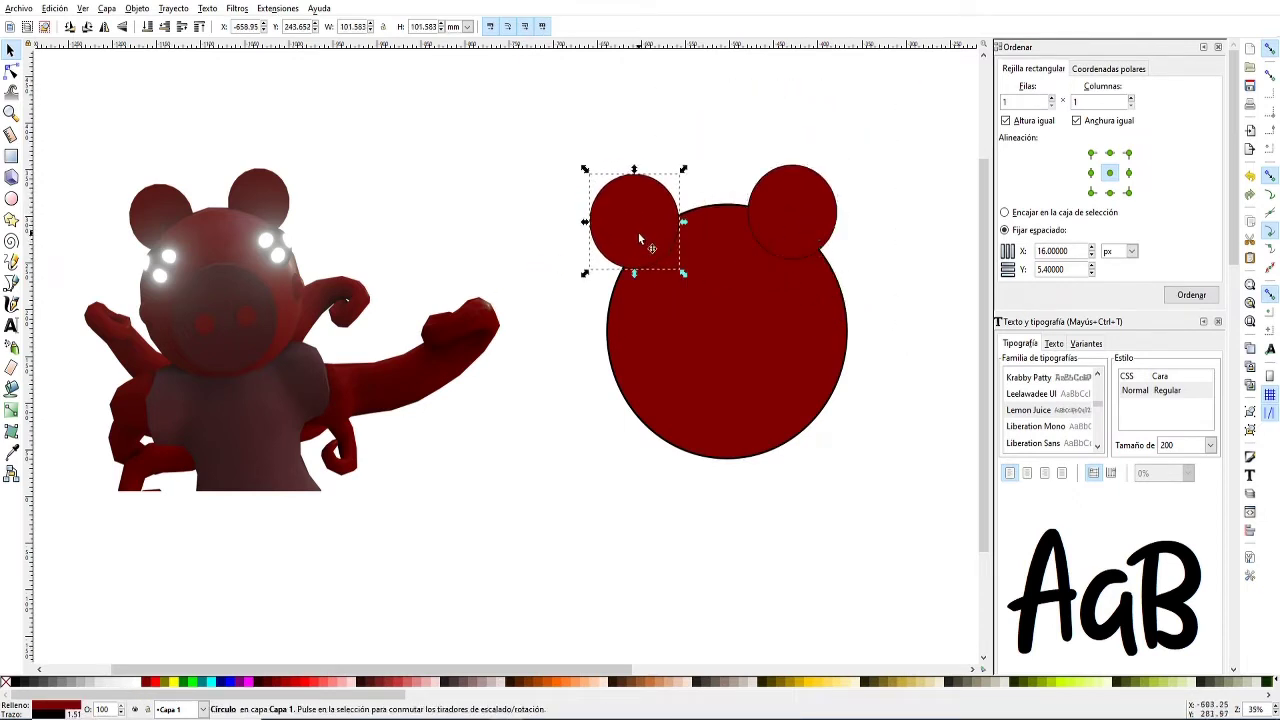
click(793, 207)
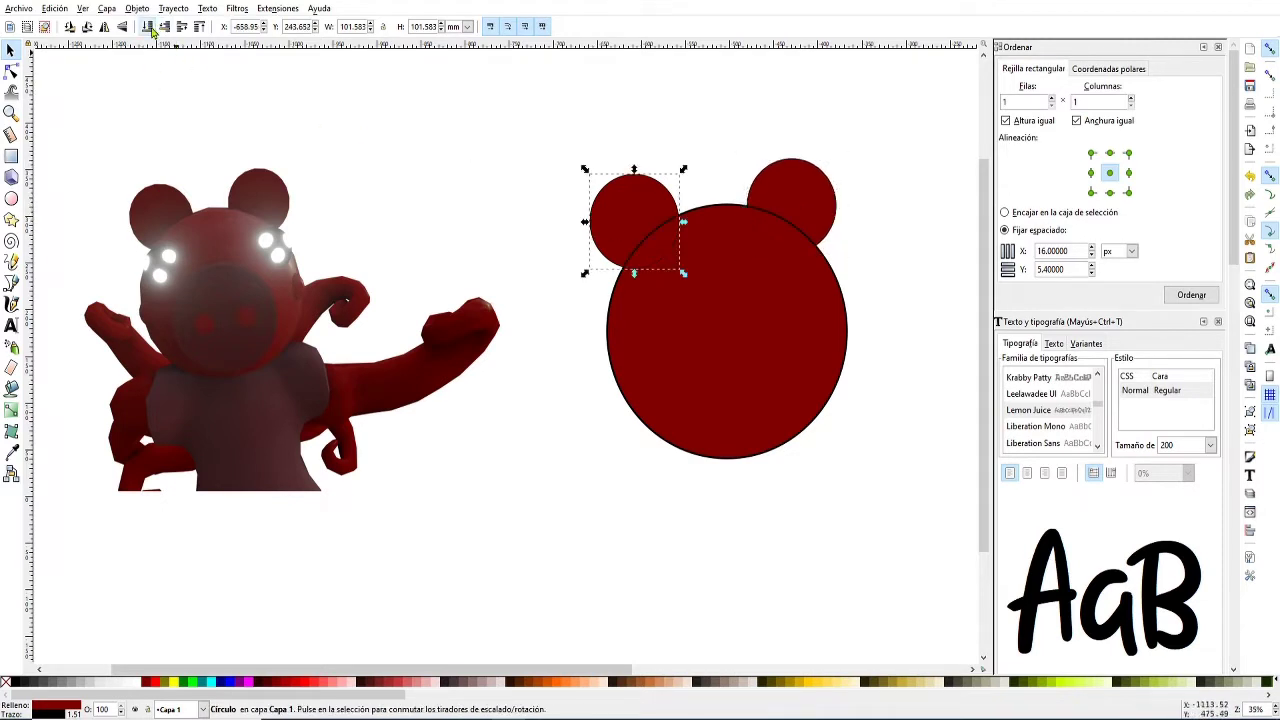
drag(640, 208, 651, 240)
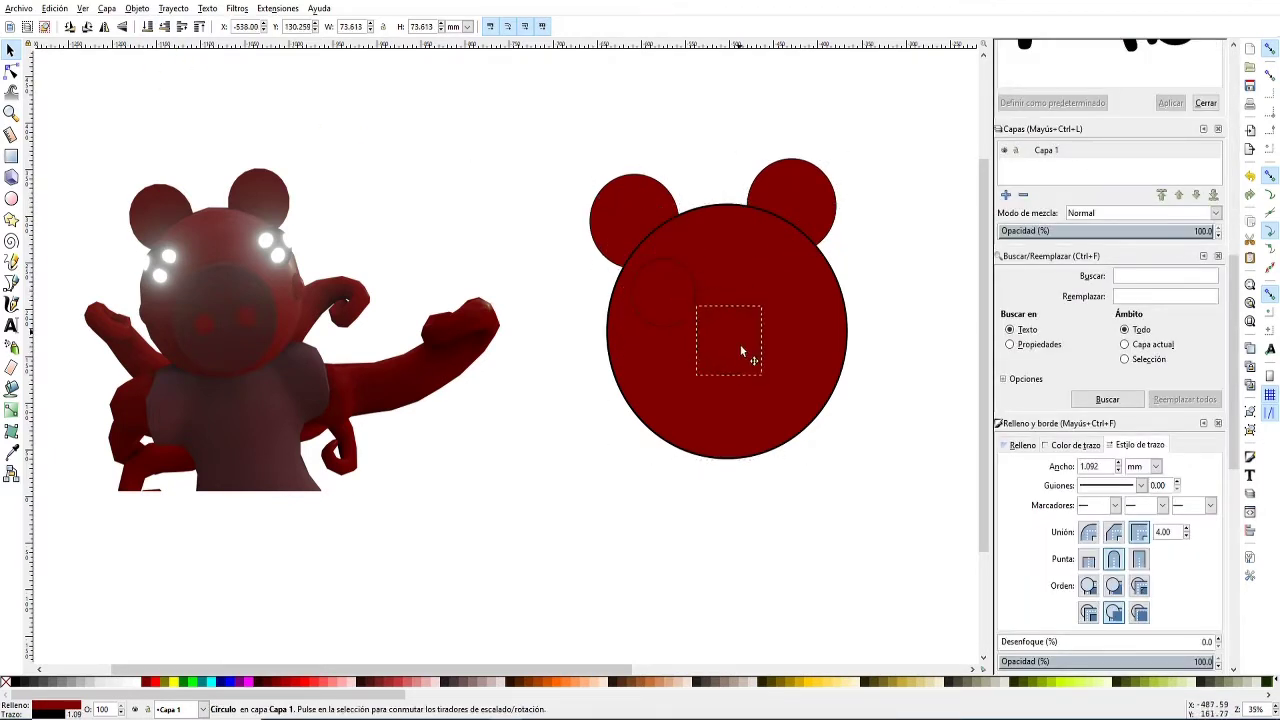
- Add outline-free white dots to the black eye and copy the eye to the right side
ctrl+click(673, 298)
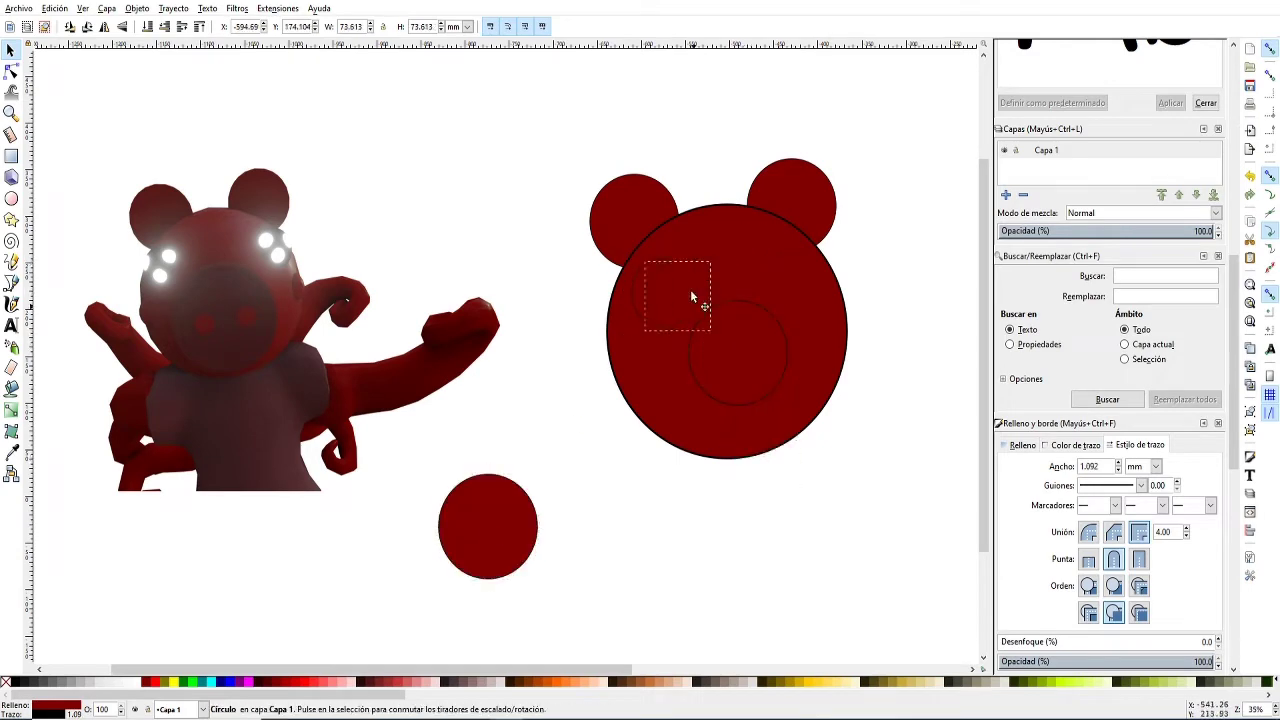
ctrl+scroll(693, 297, up, 3)
shift+click(5, 682)
key(ctrl+d)
mouse_move(531, 315)
mouse_down()
mouse_move(479, 318)
mouse_move(497, 368)
mouse_up()
key(ctrl+d)
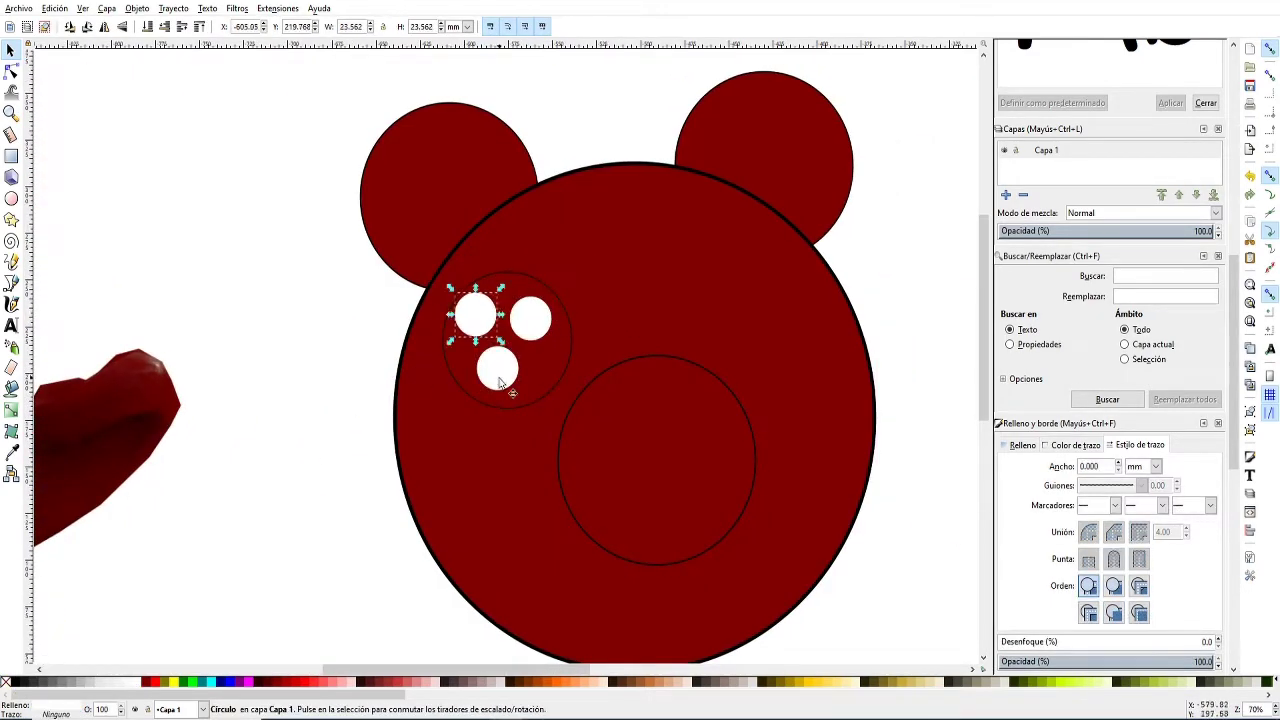
drag(525, 326, 545, 341)
click(459, 362)
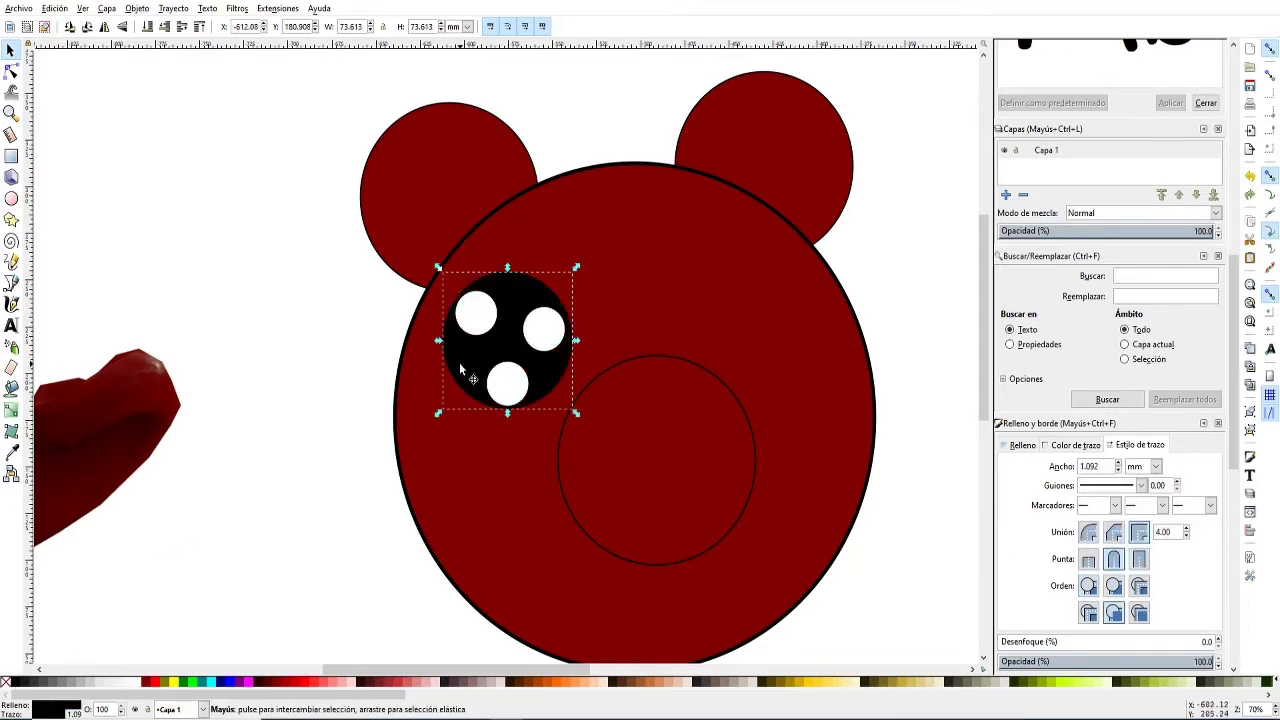
key(ctrl+d)
drag(505, 390, 717, 330)
- Enlarge the snout circle, adjust the ears, and make a nostril circle on the snout
click(626, 407)
scroll(614, 409, down, 2)
drag(737, 471, 752, 529)
key(5)
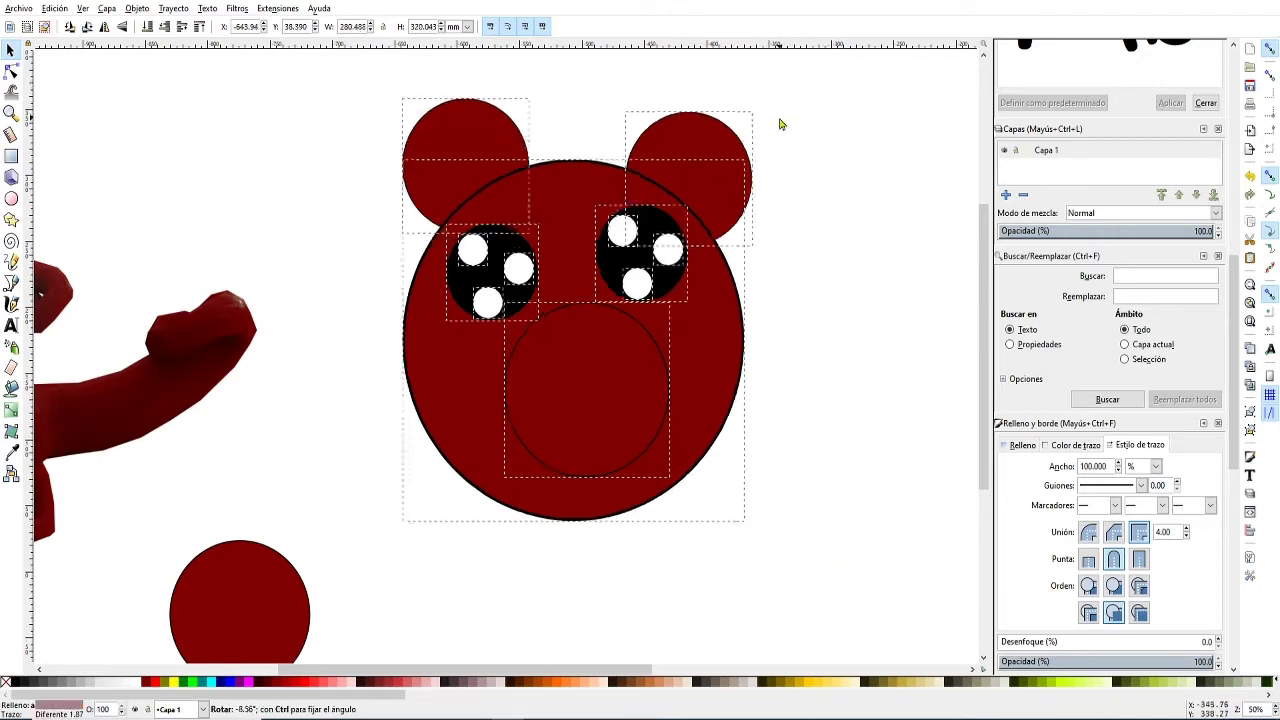
click(563, 409)
click(466, 164)
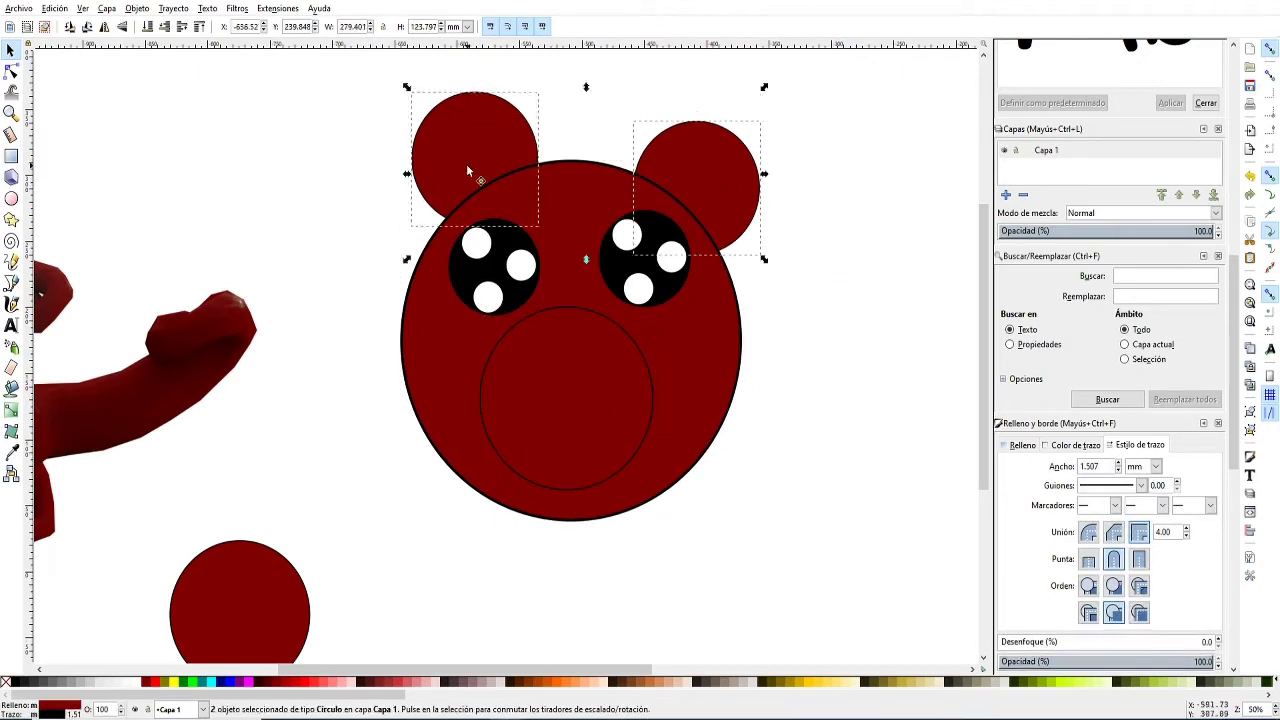
drag(466, 164, 456, 158)
drag(699, 178, 677, 160)
click(575, 443)
drag(657, 302, 544, 428)
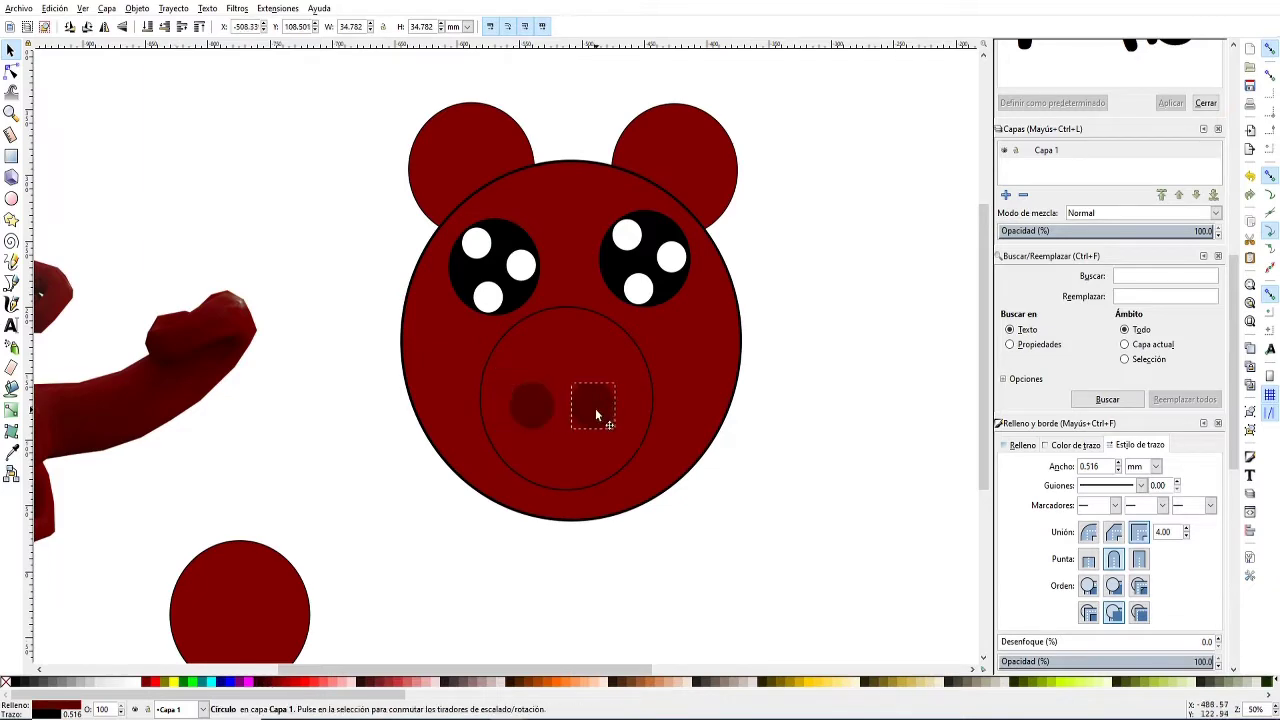
drag(592, 414, 601, 414)
- Reposition both eyes and a white highlight inside the left eye
click(355, 260)
drag(706, 318, 702, 312)
drag(495, 262, 487, 270)
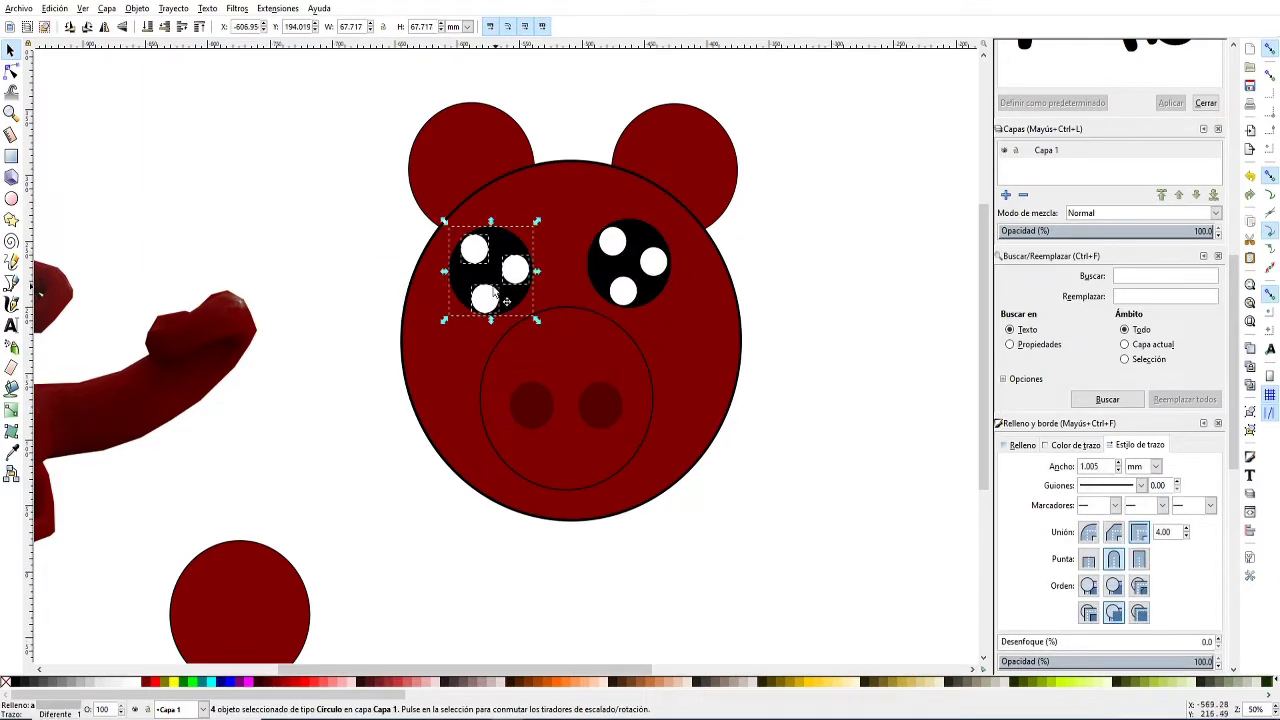
drag(640, 260, 625, 272)
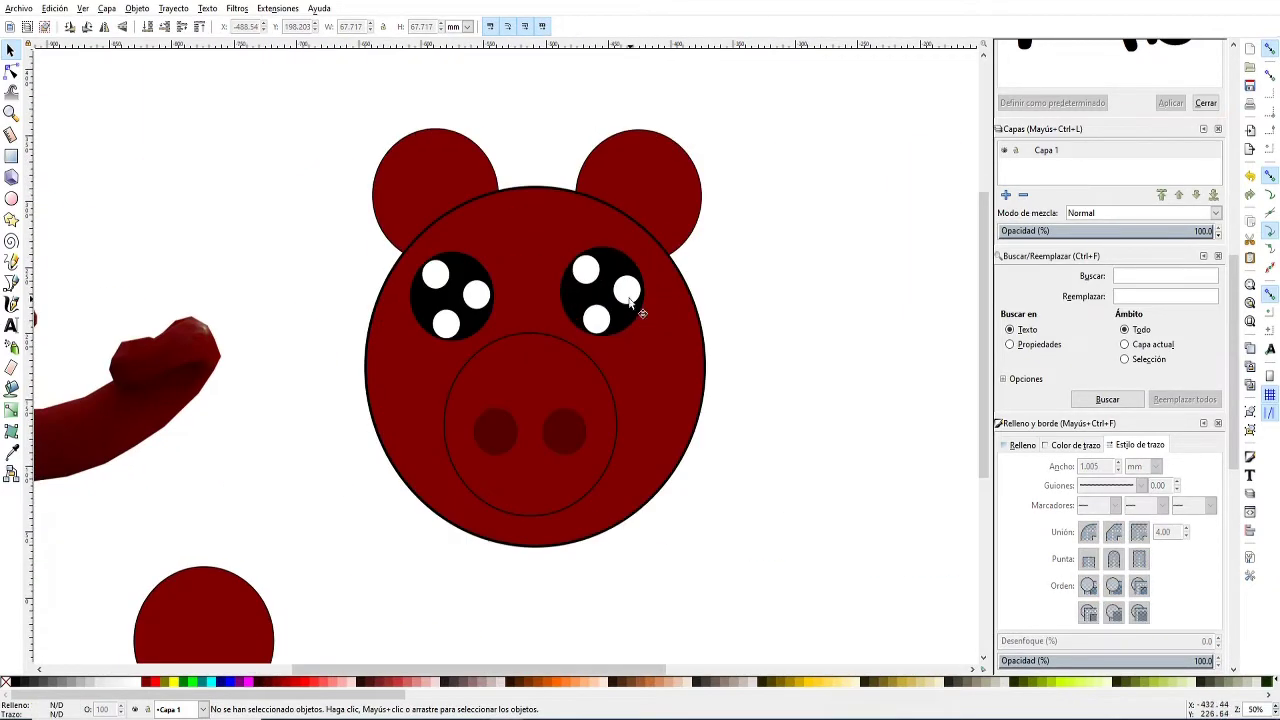
drag(472, 272, 464, 290)
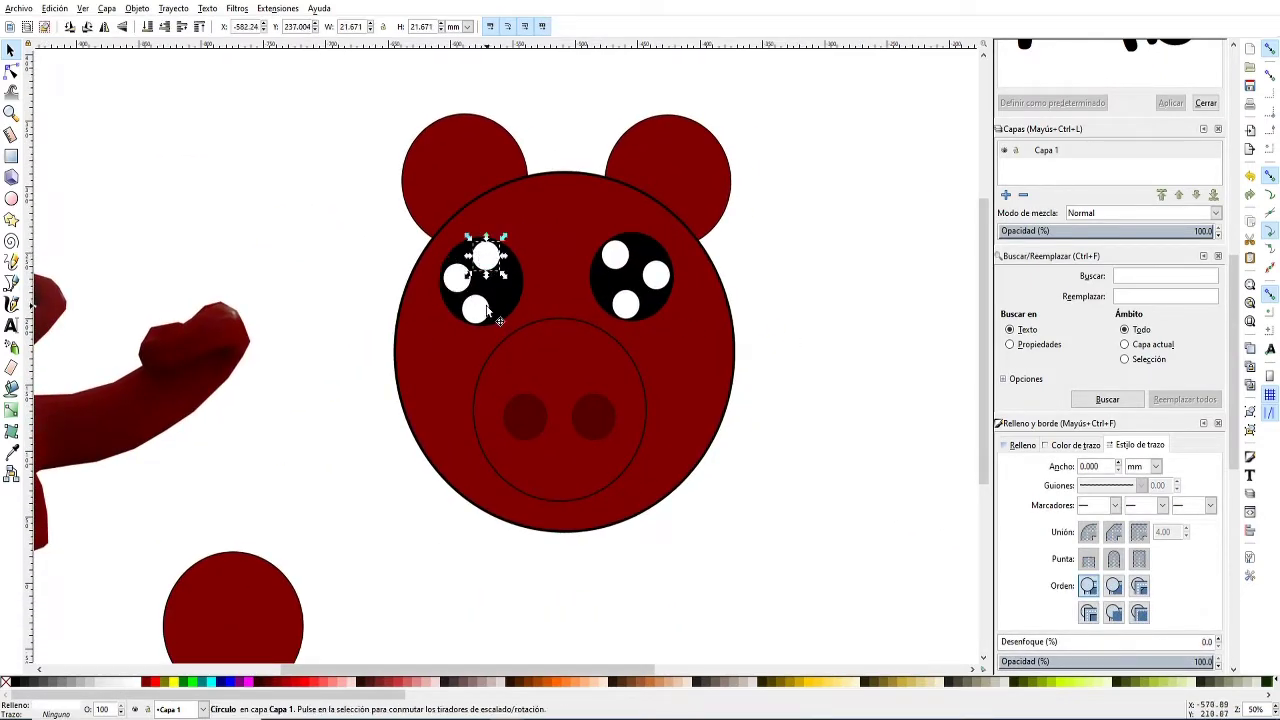
- Add a red, outline-free cheek circle copied from a black circle on the right cheek
click(640, 245)
key(ctrl+d)
drag(672, 250, 718, 350)
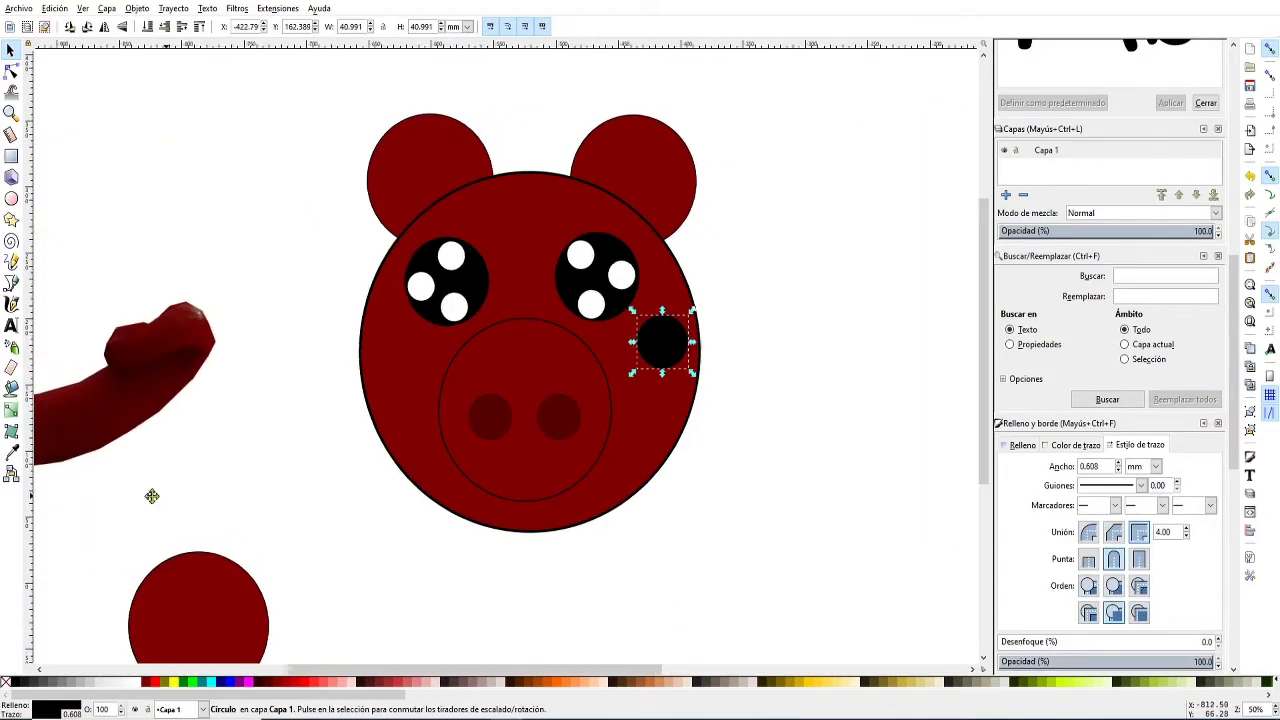
click(150, 681)
shift+click(5, 681)
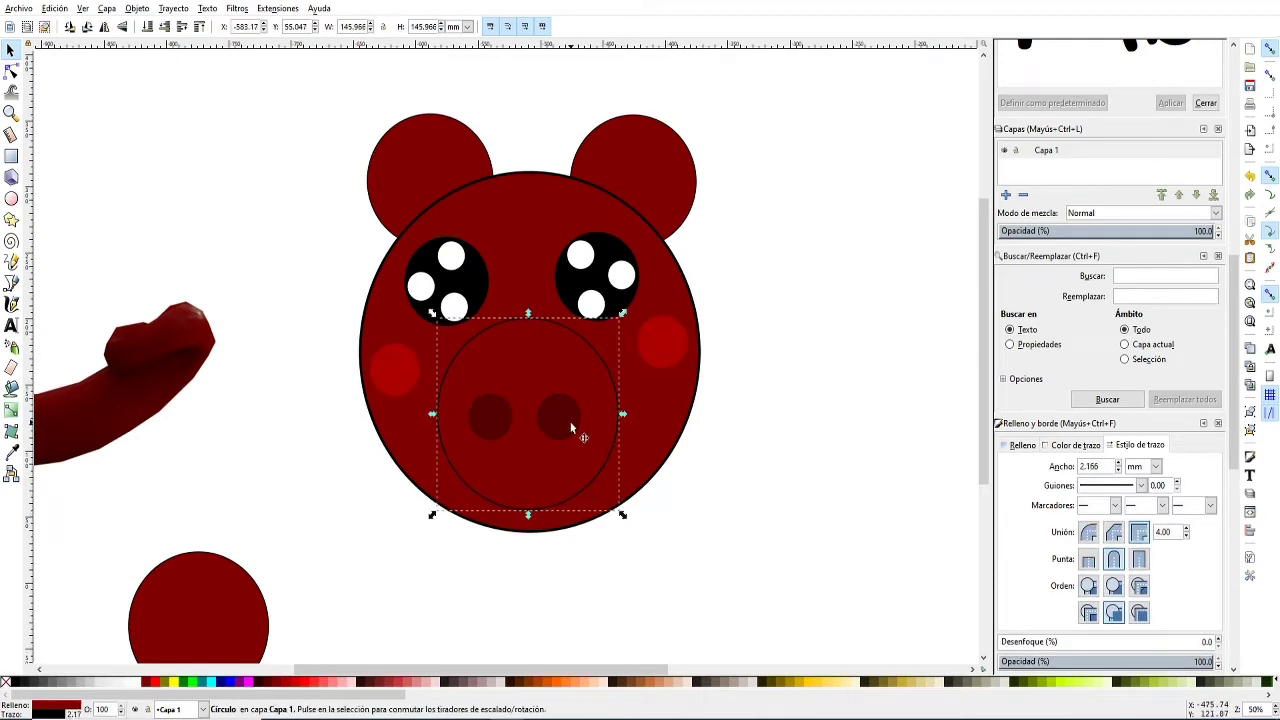
click(455, 190)
scroll(400, 530, down, 1)
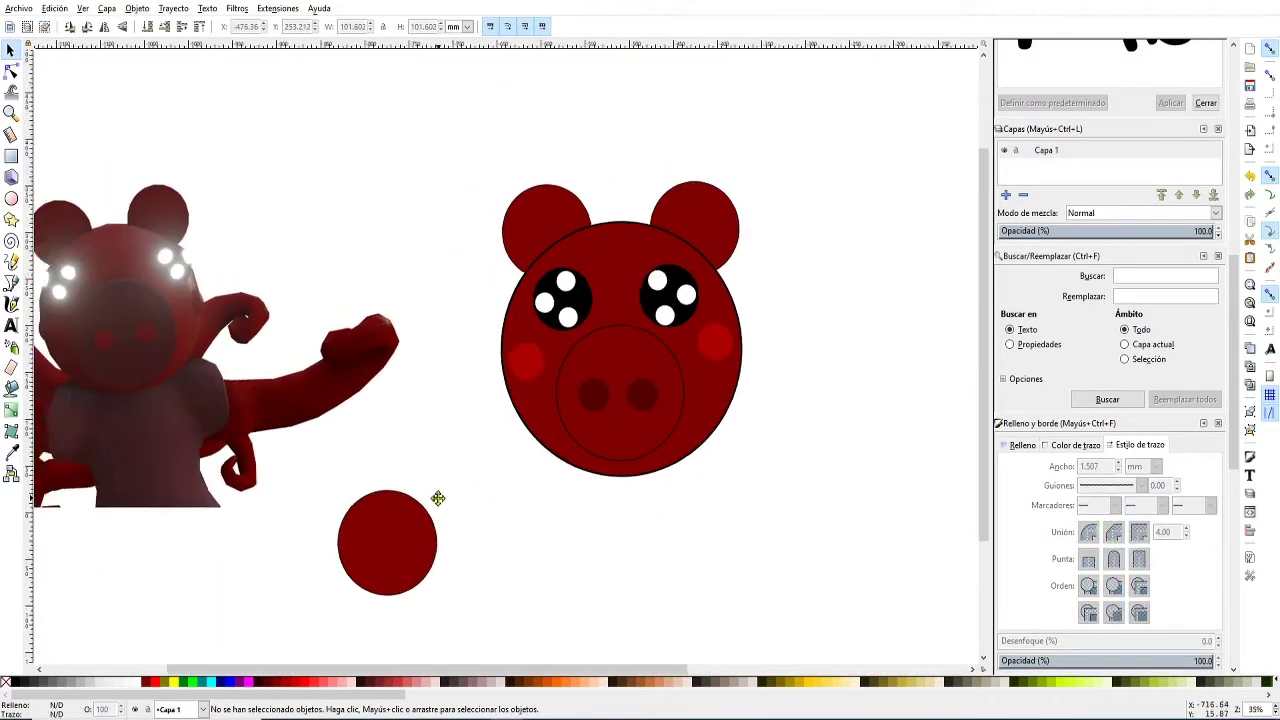
click(583, 398)
key(Tab)
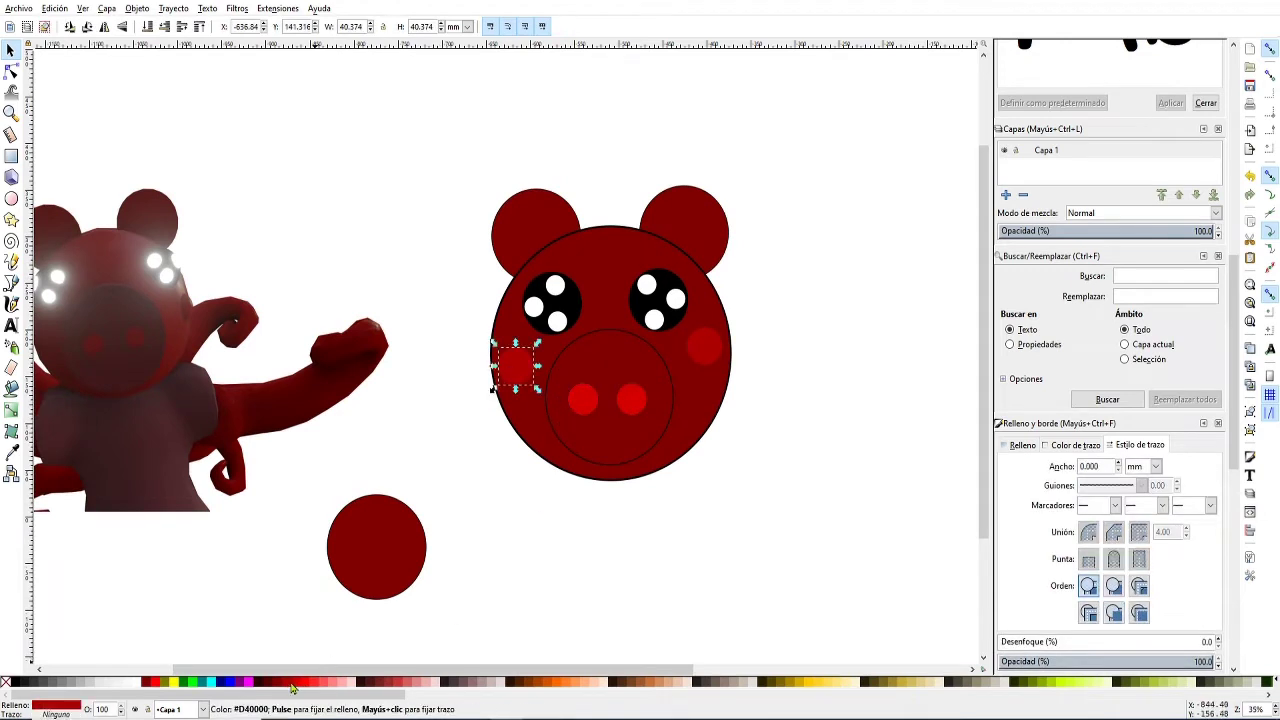
click(697, 526)
scroll(653, 485, down, 1)
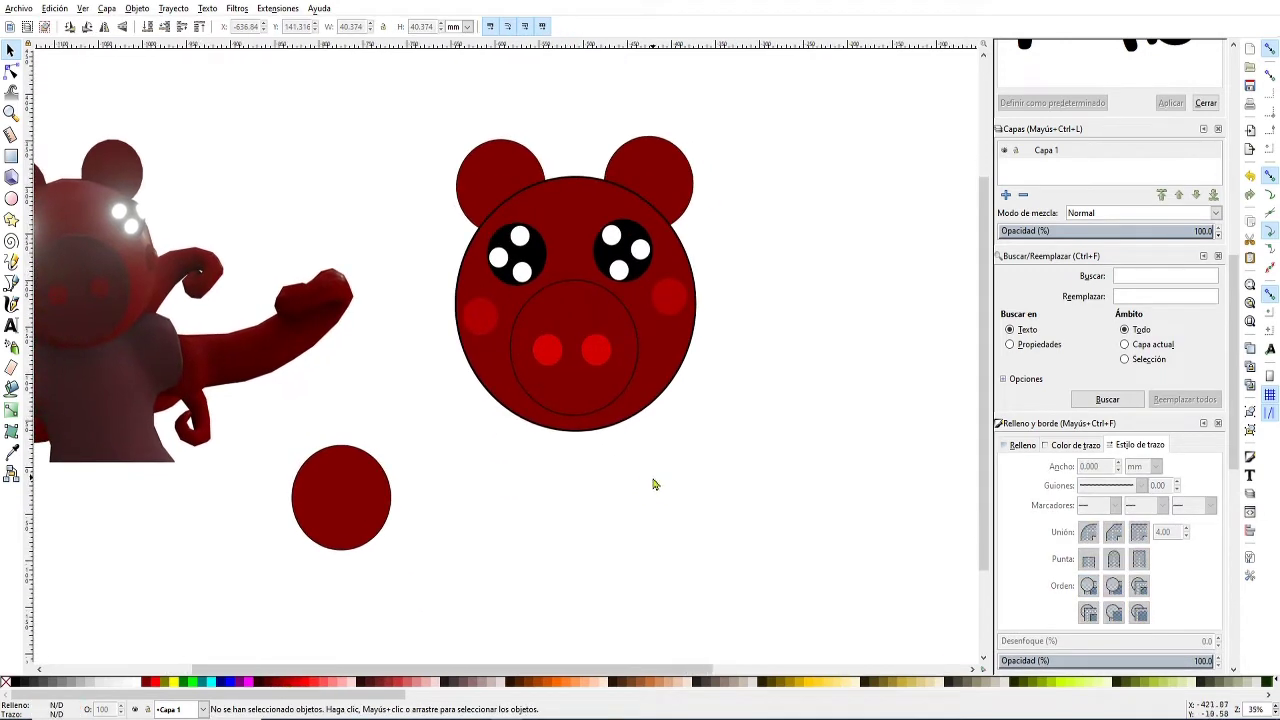
click(11, 155)
- Draw a body rectangle under the head, send it behind, and convert it to a path
drag(486, 376, 668, 624)
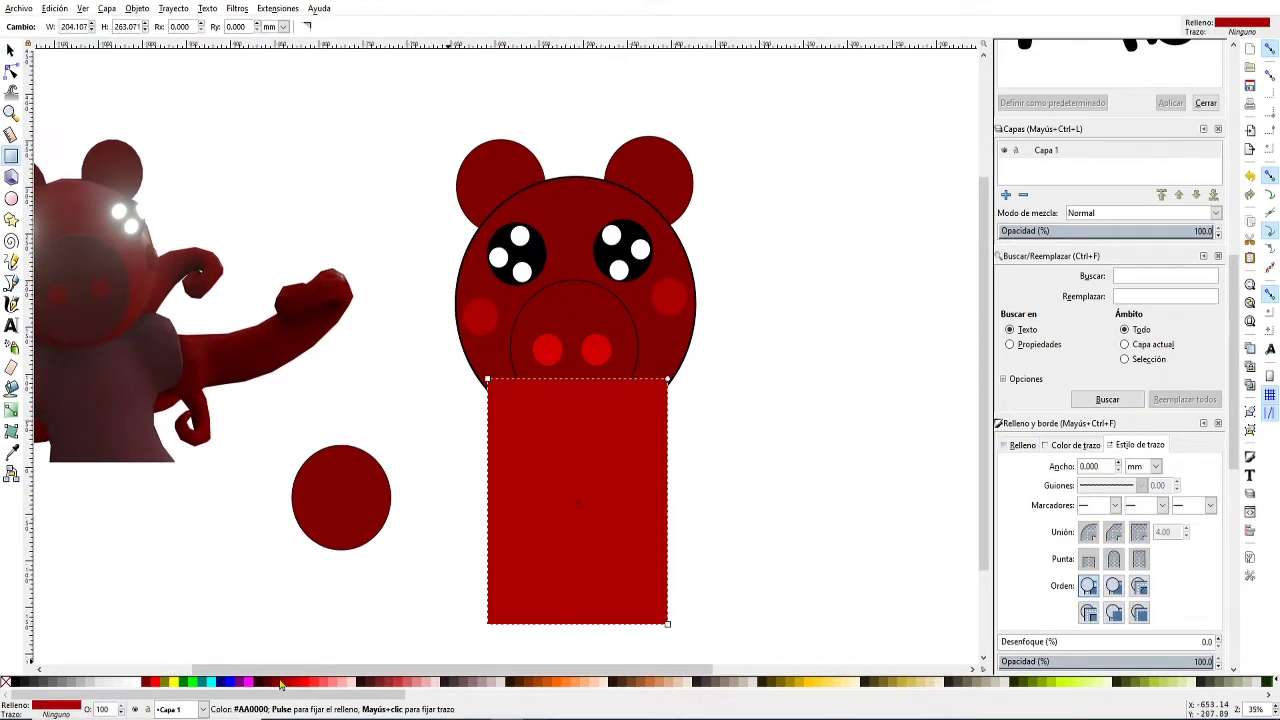
key(s)
click(179, 29)
click(173, 8)
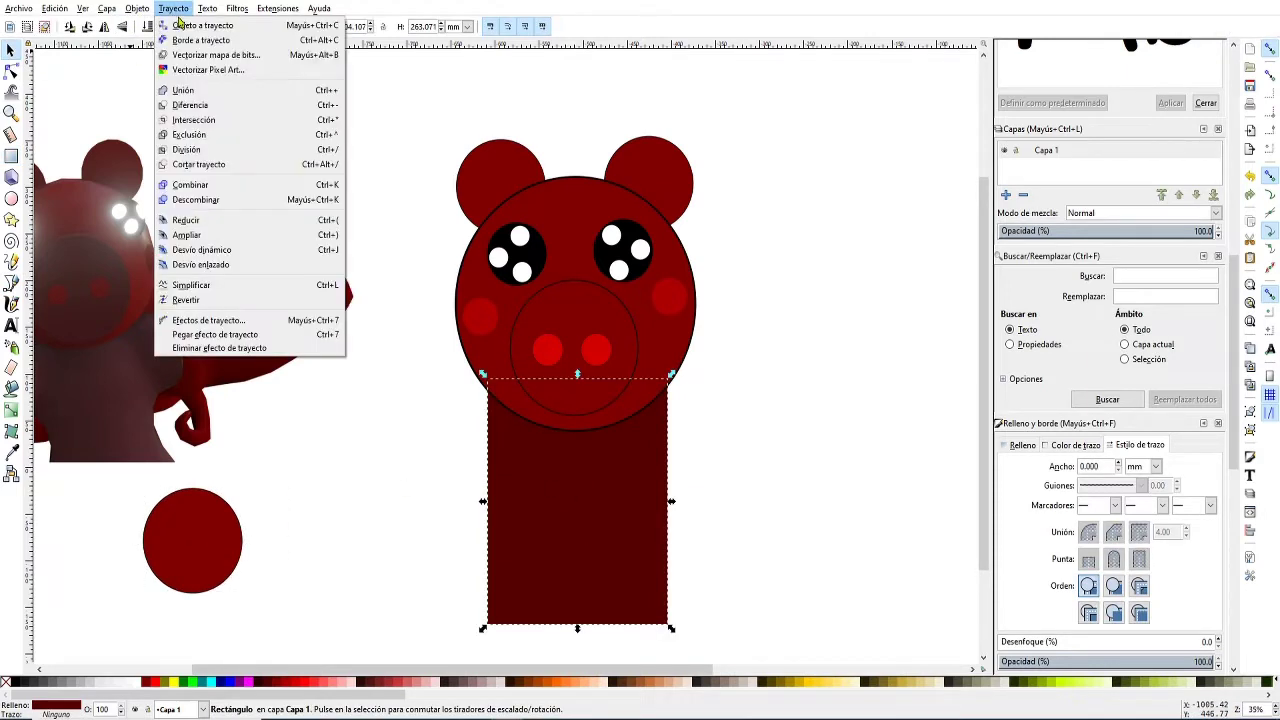
click(185, 26)
- Taper the body's bottom corners inward and nudge its left-side nodes slightly outward
key(n)
drag(487, 624, 510, 622)
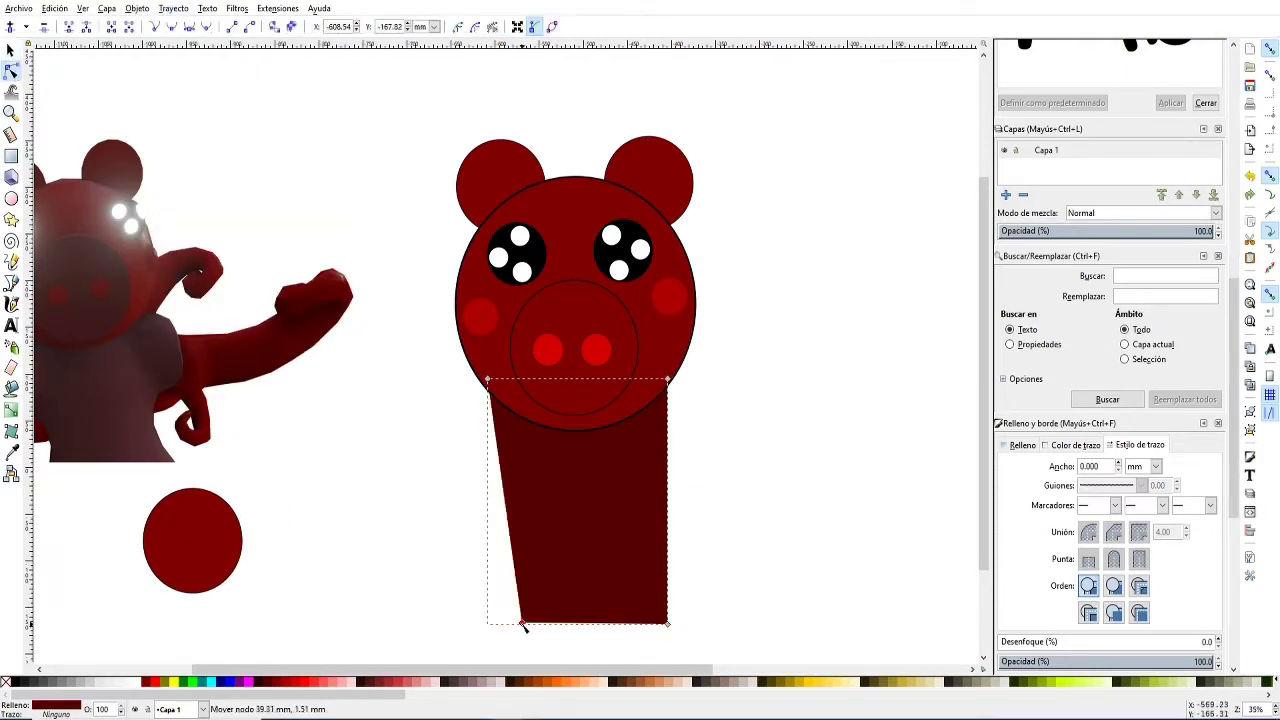
drag(668, 624, 646, 584)
drag(510, 622, 509, 580)
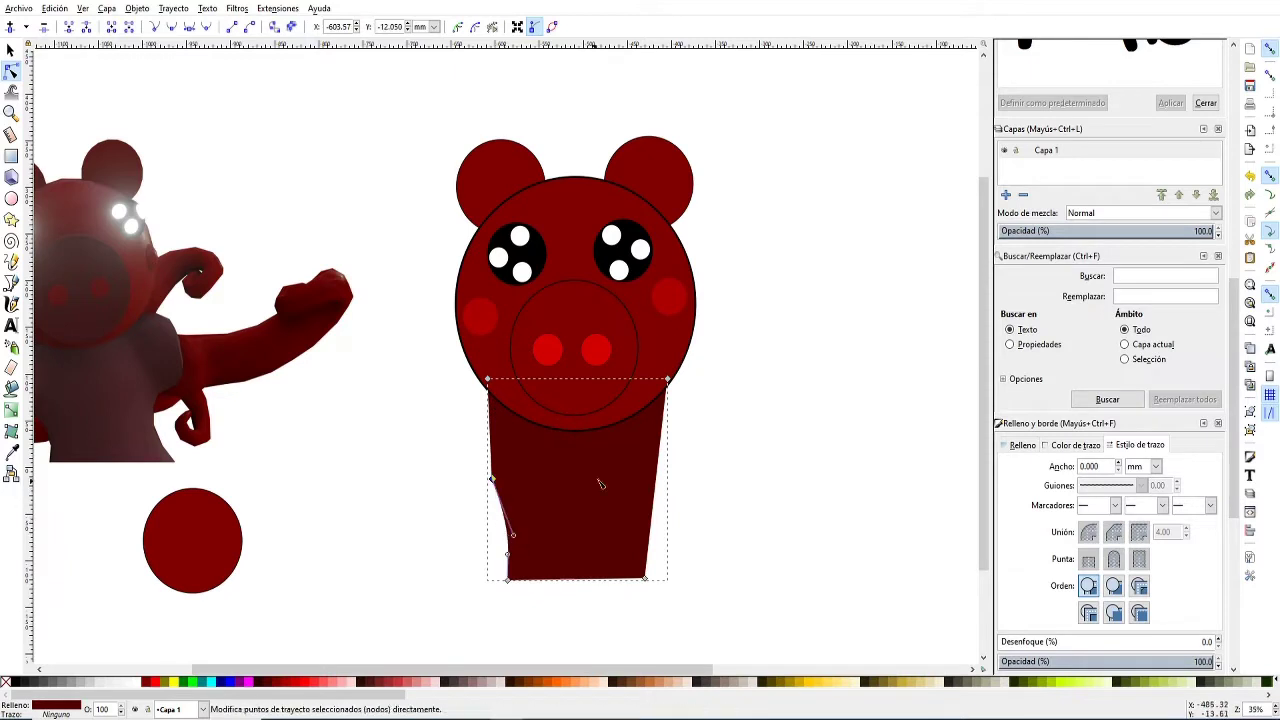
drag(490, 384, 484, 370)
click(10, 50)
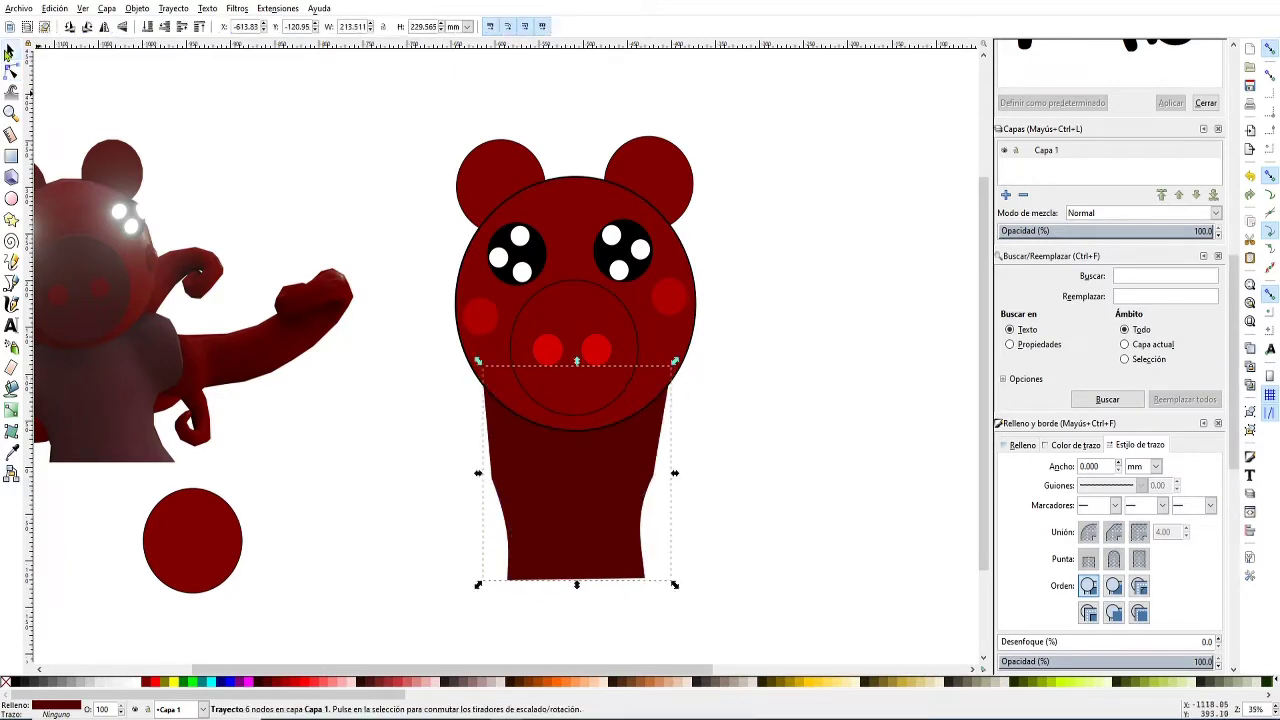
click(12, 74)
drag(495, 480, 490, 481)
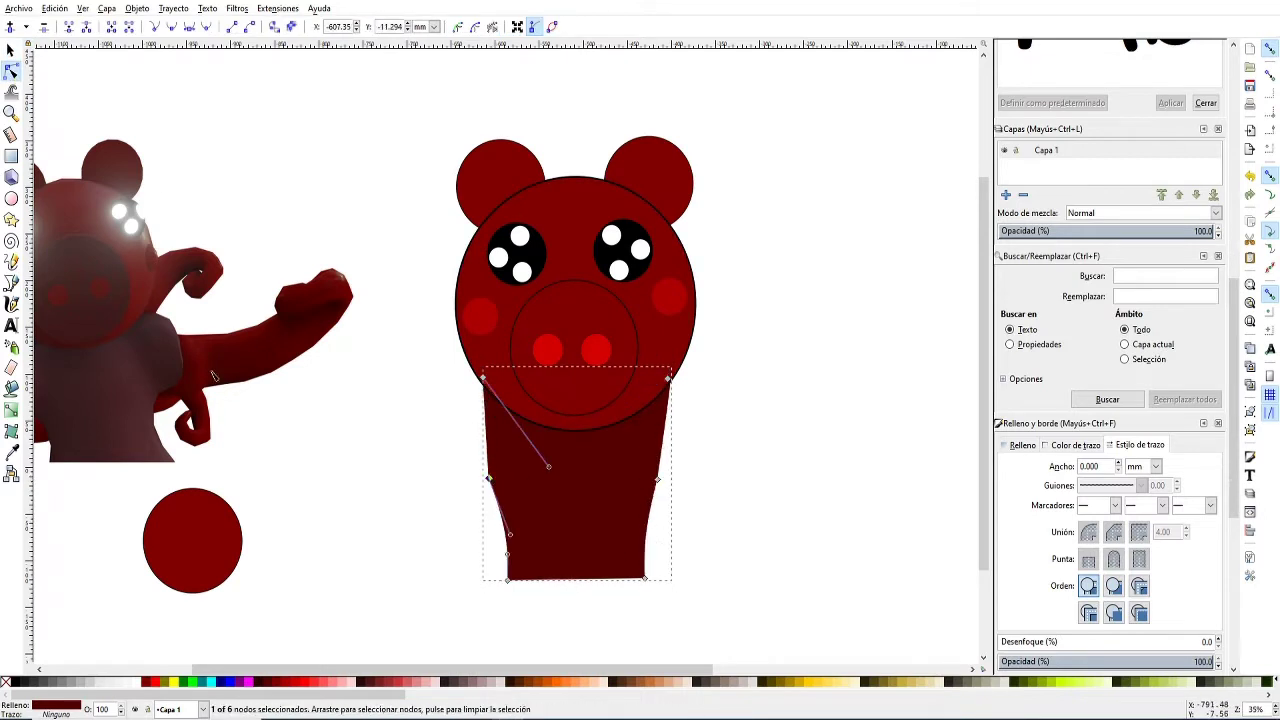
scroll(500, 560, down, 1)
key(s)
click(388, 537)
click(11, 283)
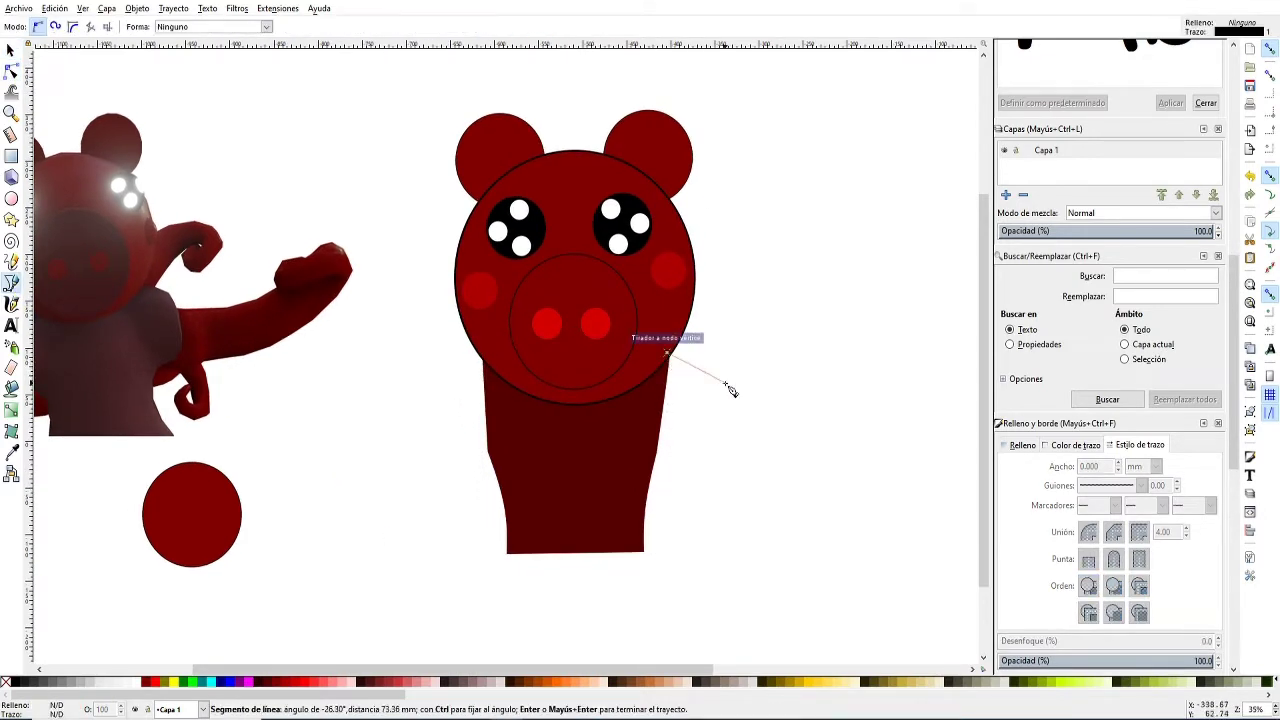
- Draw a dark red tentacle on the right of the body and reshape its curl
drag(870, 553, 762, 558)
click(669, 358)
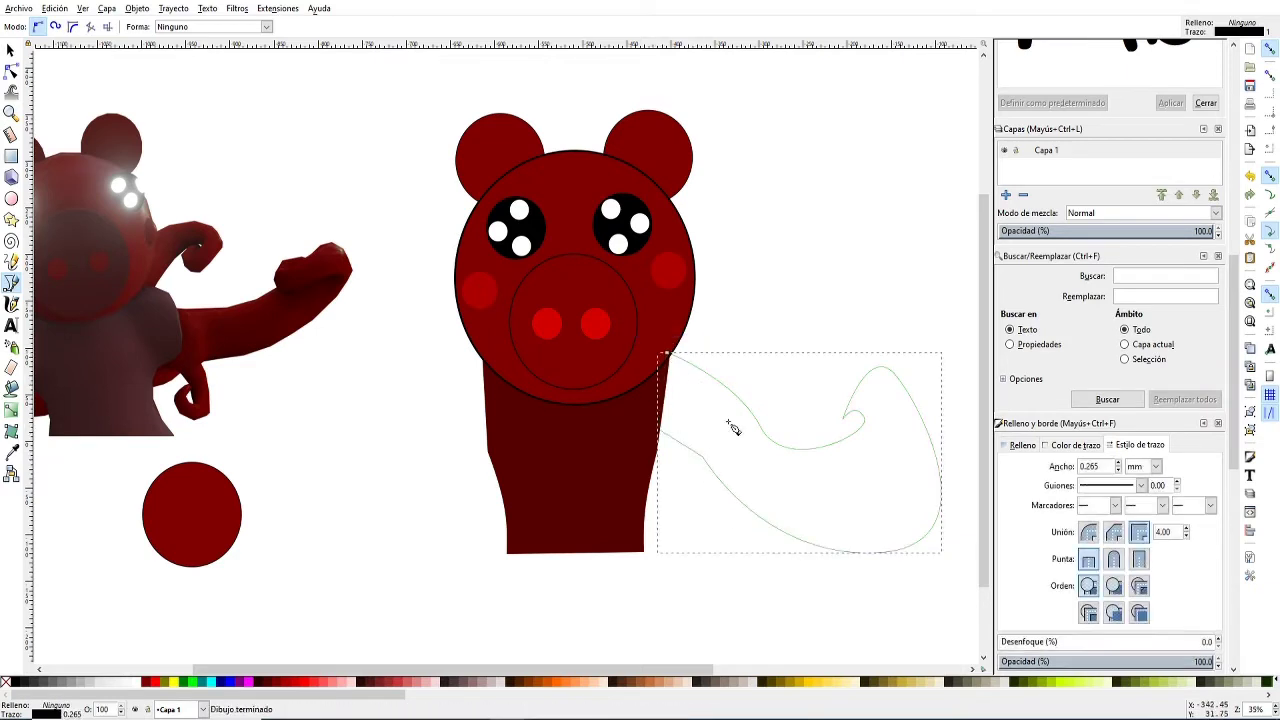
click(295, 690)
click(145, 682)
key(s)
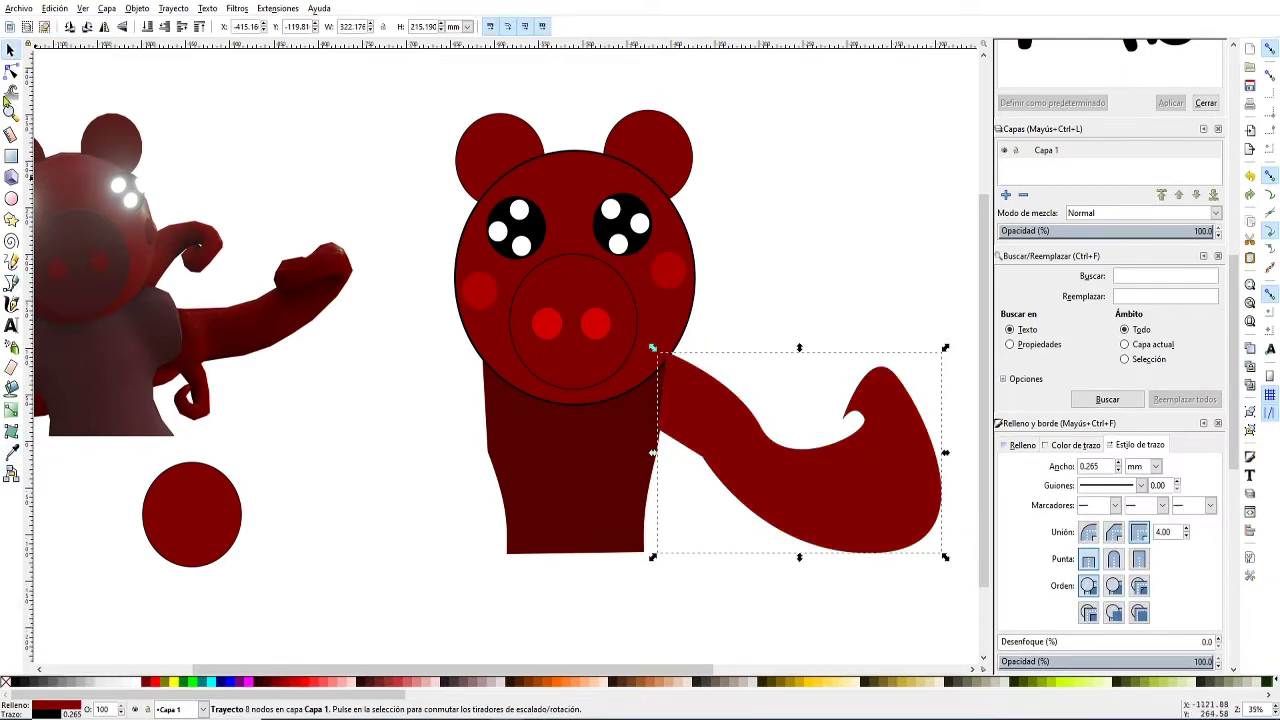
click(11, 70)
drag(826, 456, 879, 490)
drag(840, 420, 801, 440)
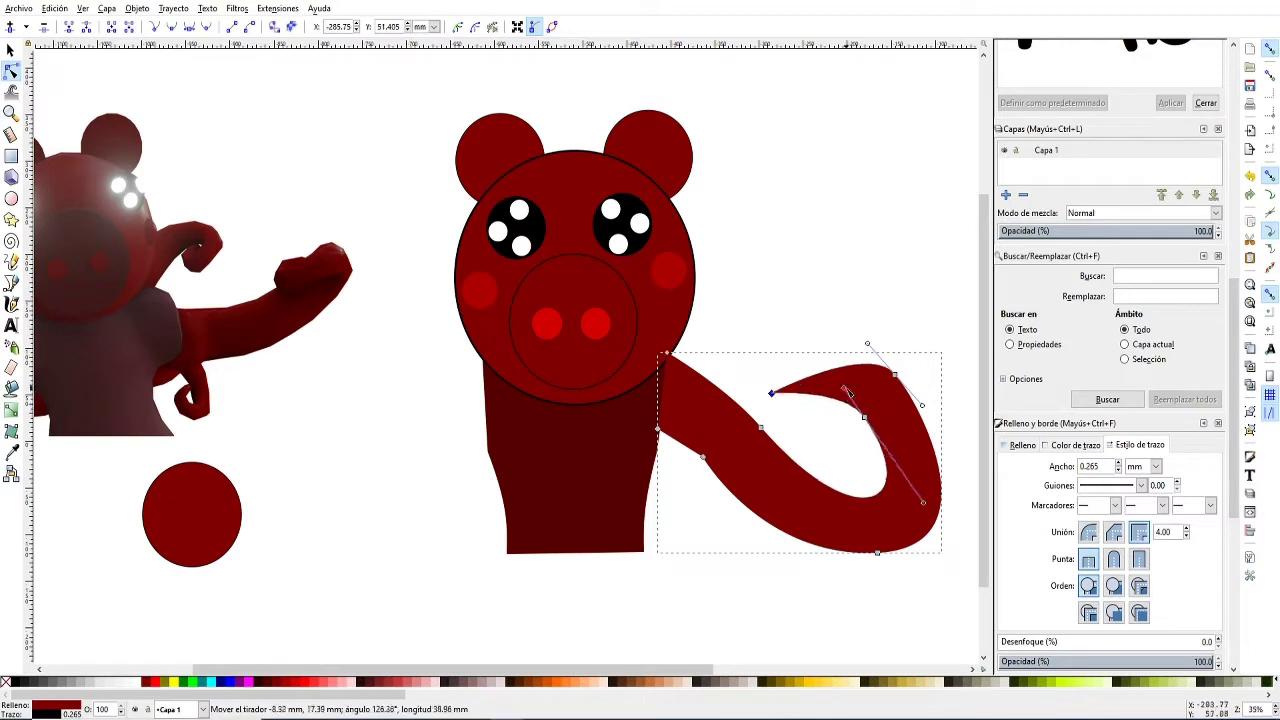
drag(866, 368, 780, 322)
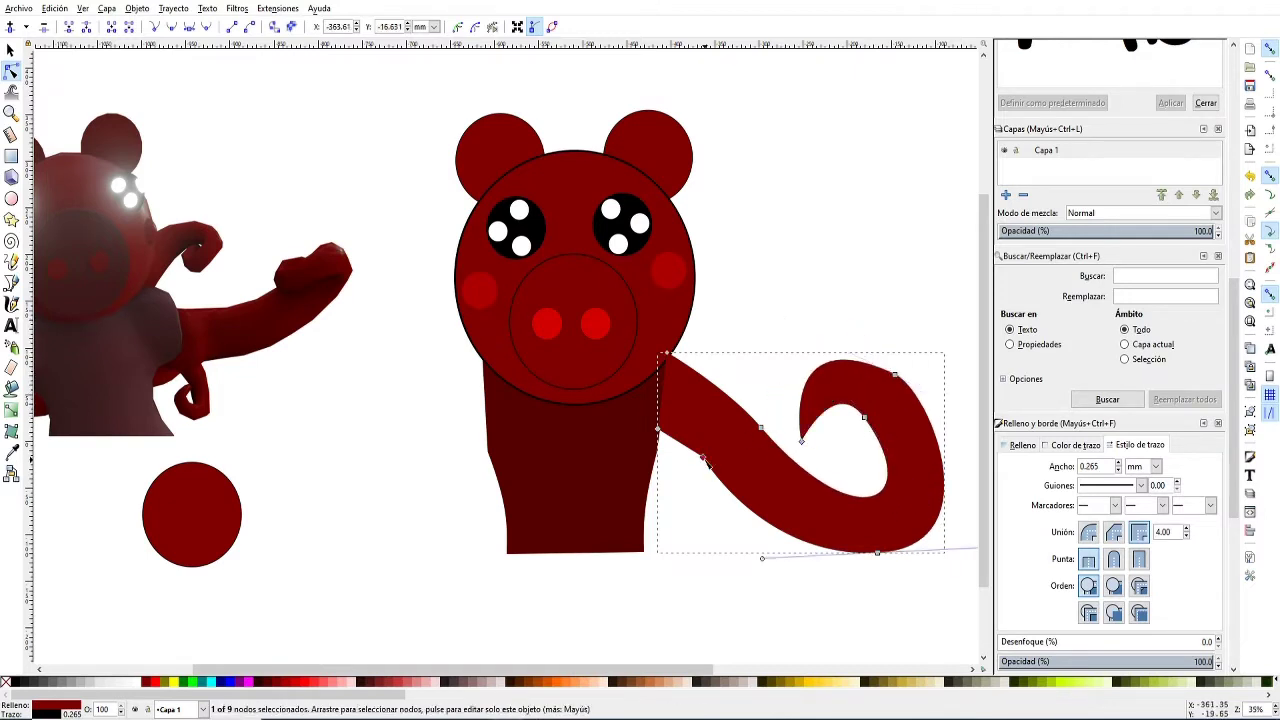
- Shrink the tentacle, mirror a copy to the body's left, and place another copy beside the head
key(s)
drag(944, 452, 903, 466)
drag(894, 554, 867, 534)
key(ctrl+d)
key(h)
mouse_move(825, 440)
mouse_down()
mouse_move(465, 440)
mouse_move(462, 425)
mouse_up()
scroll(526, 475, up, 1)
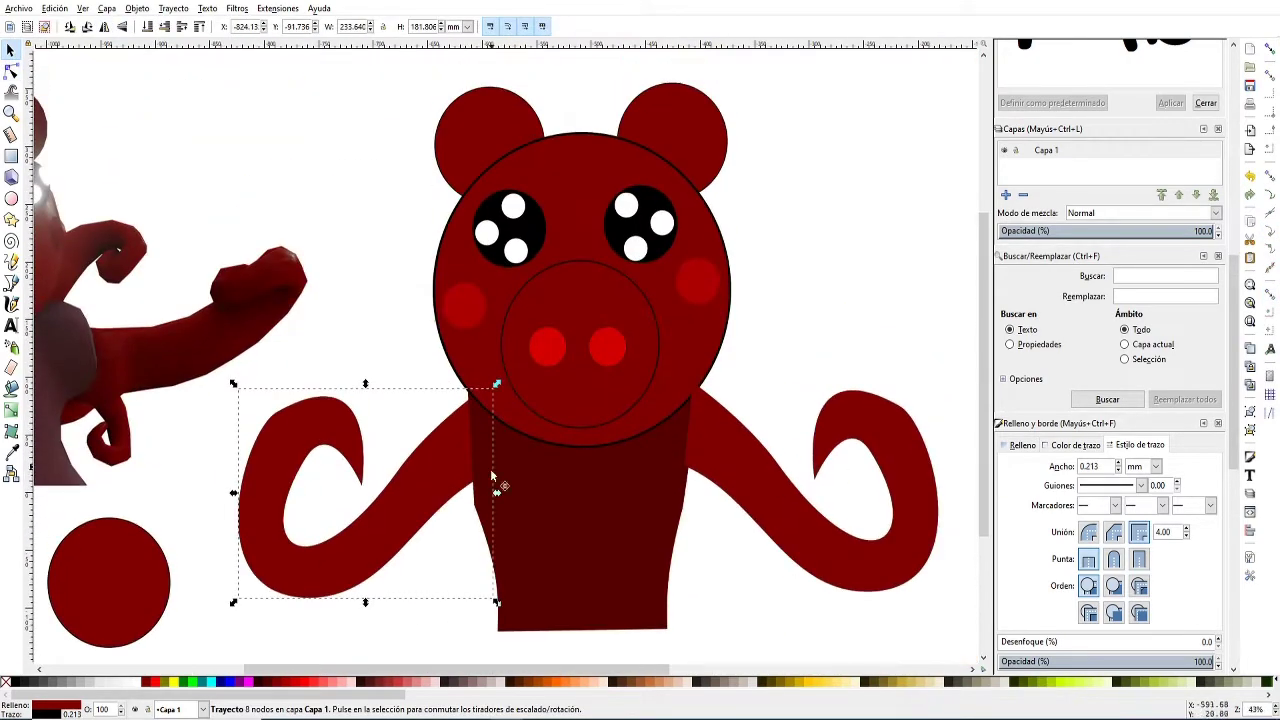
key(ctrl+d)
mouse_move(490, 468)
mouse_down()
mouse_move(369, 315)
mouse_move(405, 285)
mouse_up()
click(1022, 444)
- Recolour the head-side tentacle copy to #742c2c and reshape it into an upper tentacle
click(1108, 545)
click(700, 450)
click(370, 300)
drag(286, 224, 206, 177)
key(n)
drag(347, 236, 318, 220)
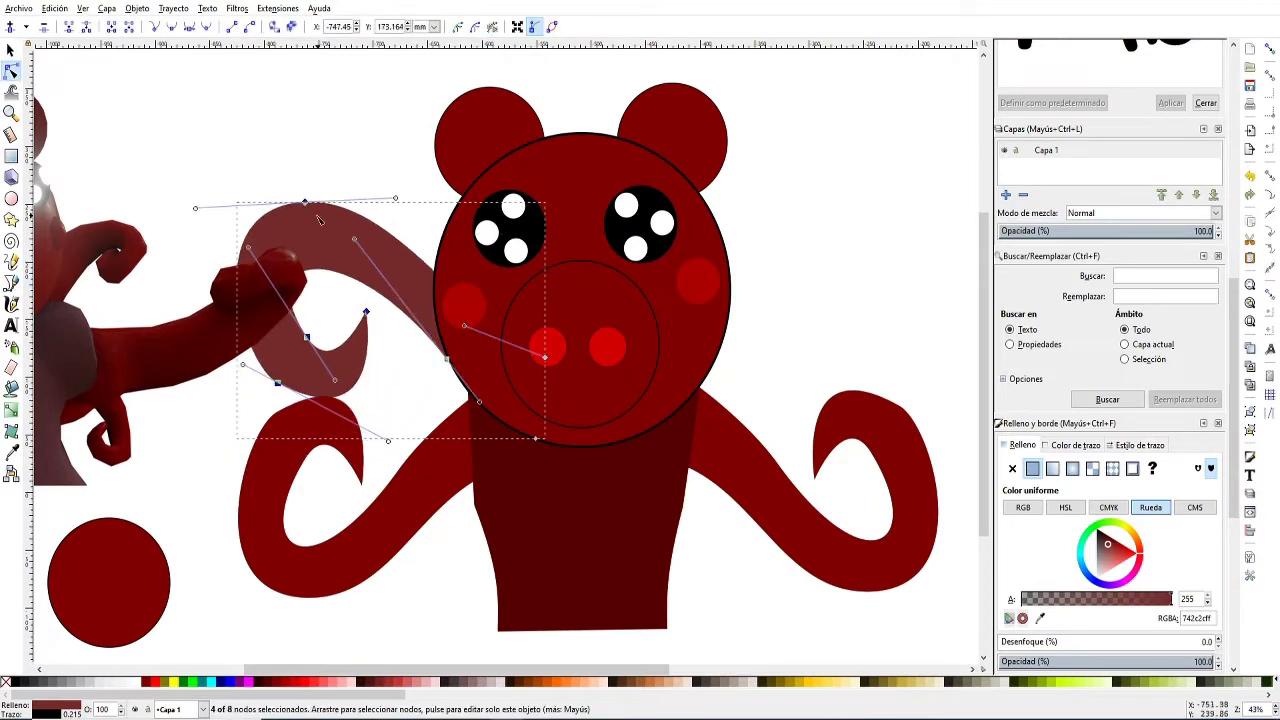
click(304, 203)
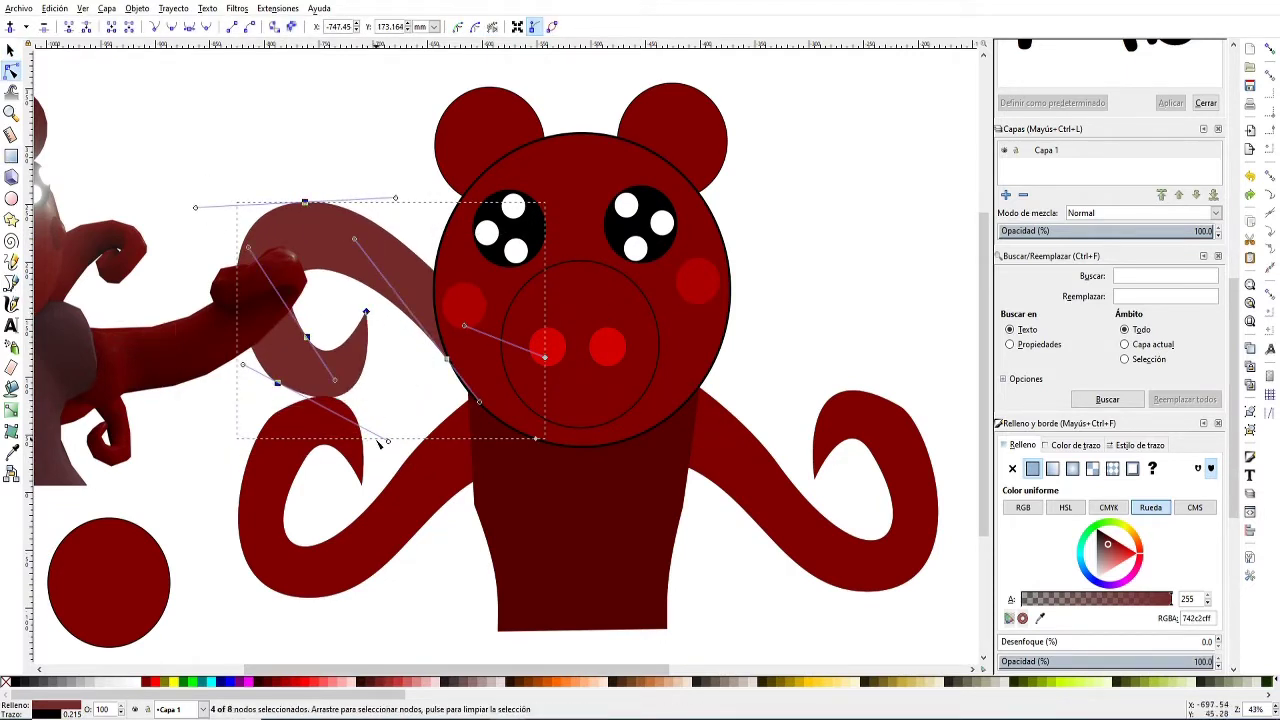
drag(395, 198, 394, 236)
drag(366, 313, 371, 326)
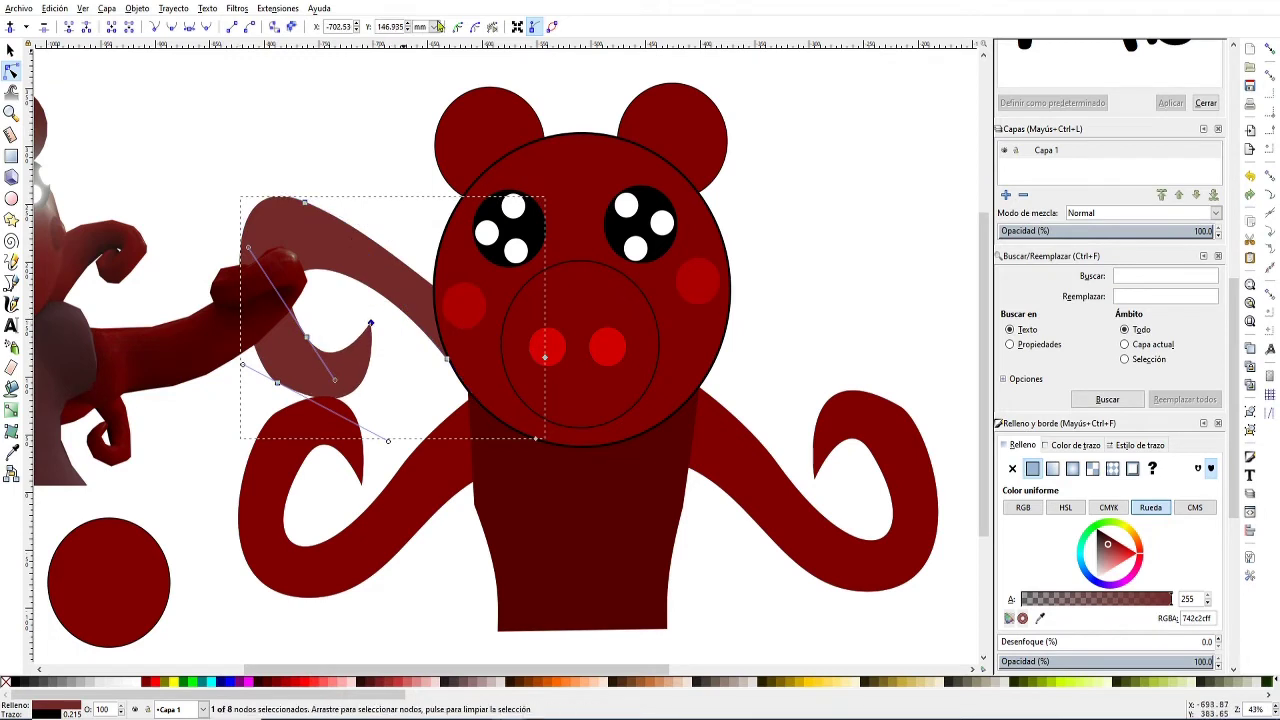
drag(306, 204, 335, 351)
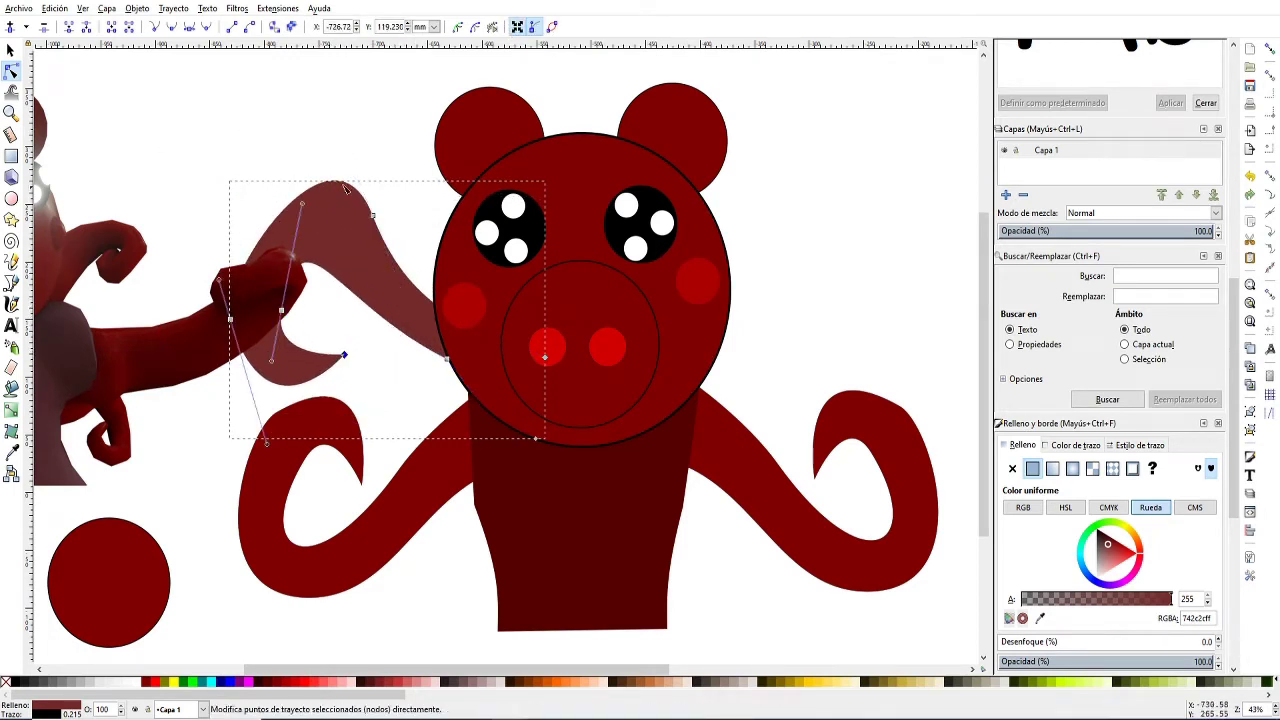
key(s)
- Duplicate, flip and rotate the light tentacle, reshaping it into a lower right tentacle
key(ctrl+d)
drag(352, 238, 585, 305)
key(h)
drag(597, 259, 792, 366)
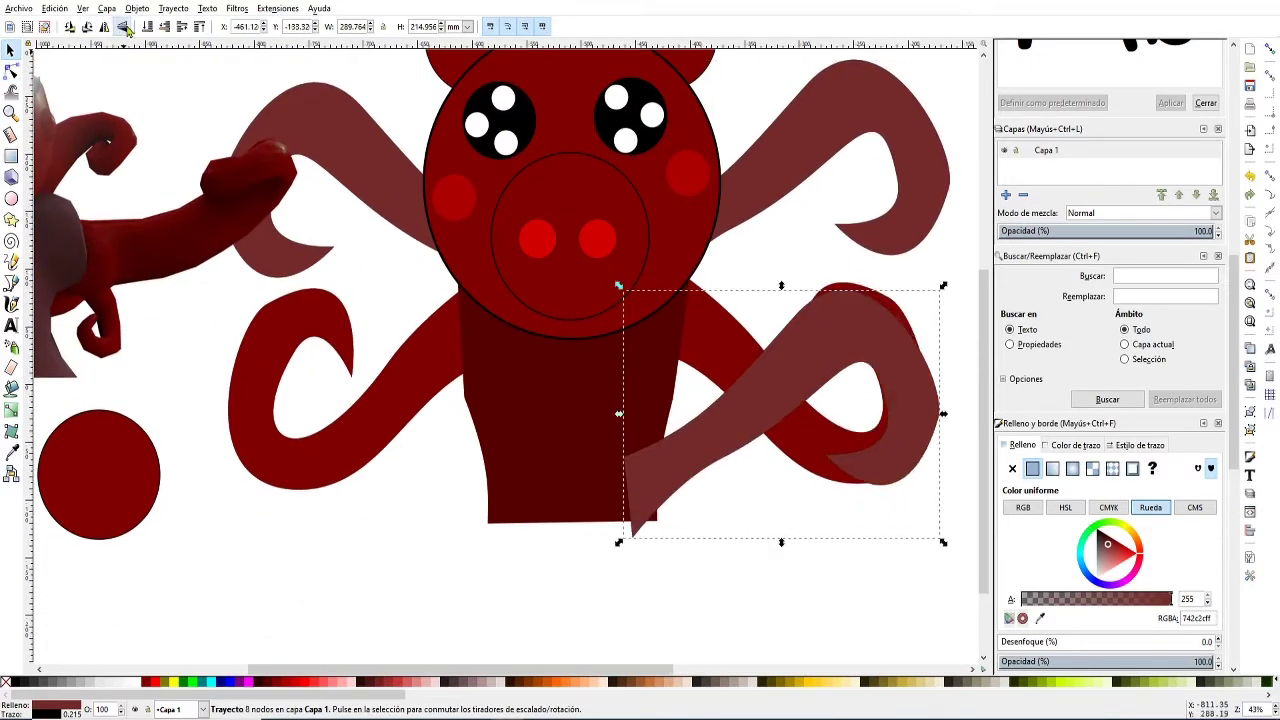
click(123, 27)
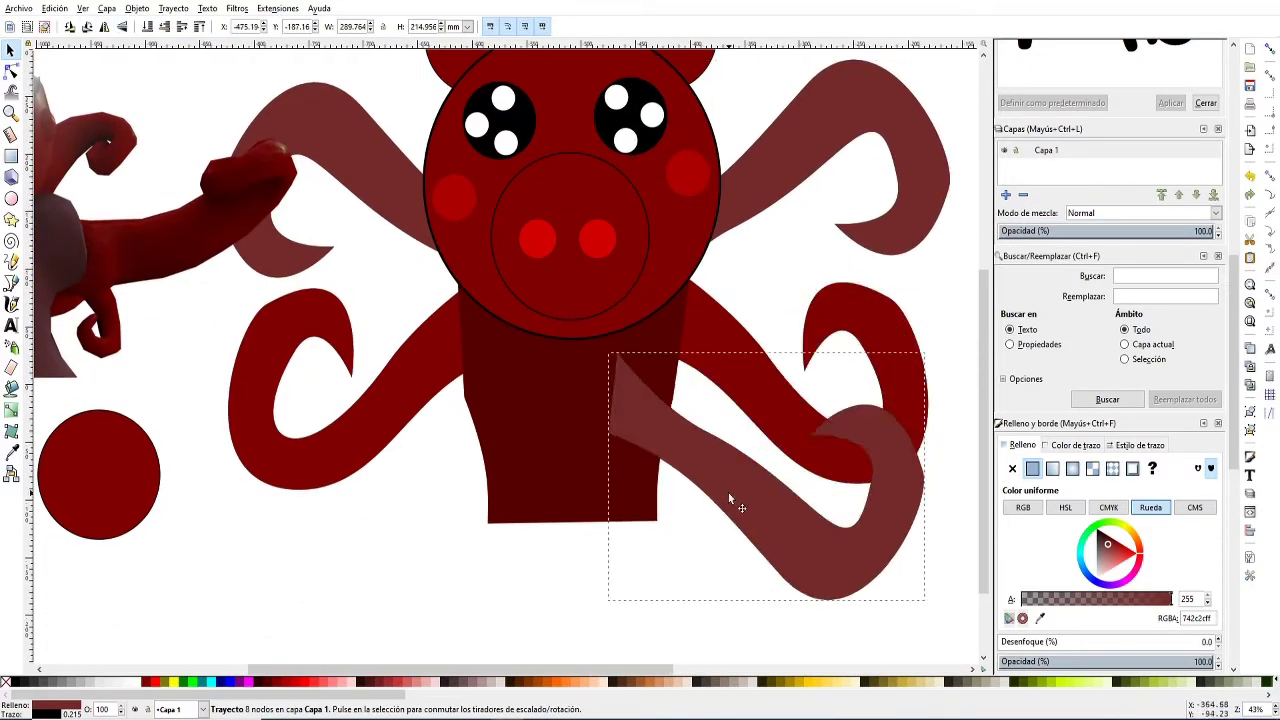
click(816, 535)
drag(891, 338, 905, 425)
key(n)
mouse_move(758, 345)
mouse_down()
mouse_move(948, 520)
mouse_move(898, 505)
mouse_move(857, 529)
mouse_move(740, 462)
mouse_up()
click(785, 494)
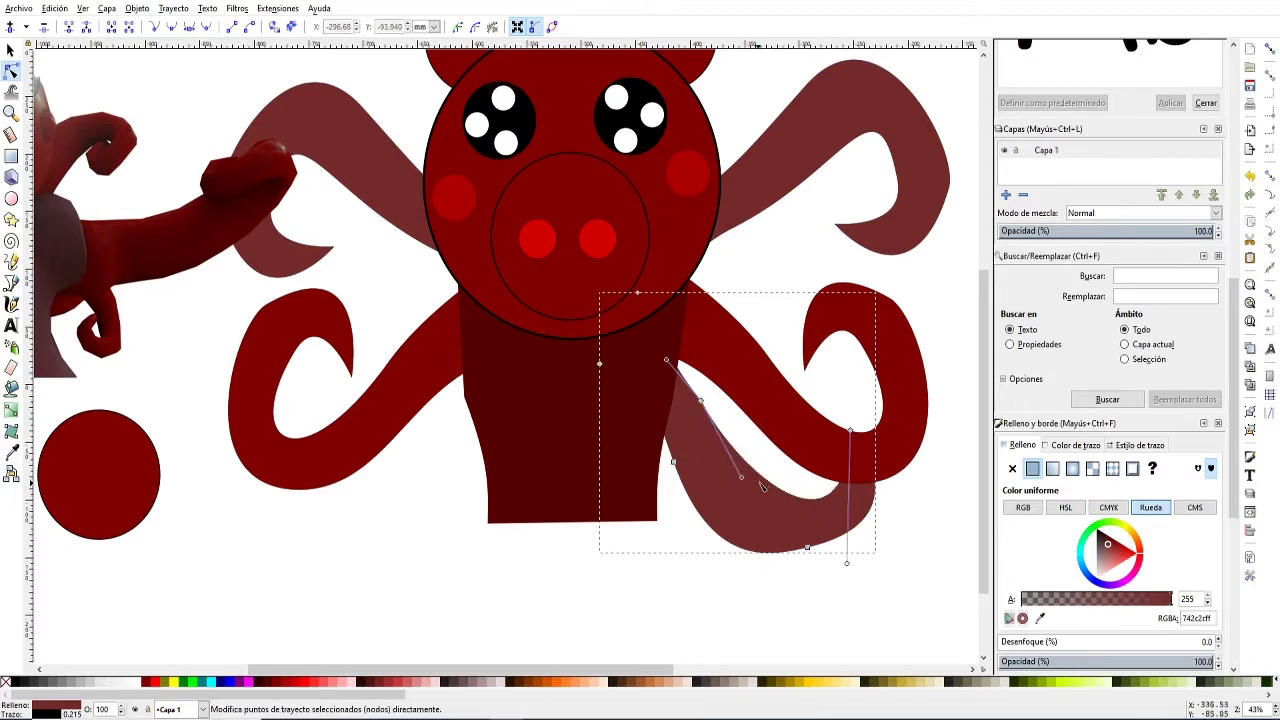
drag(849, 430, 762, 450)
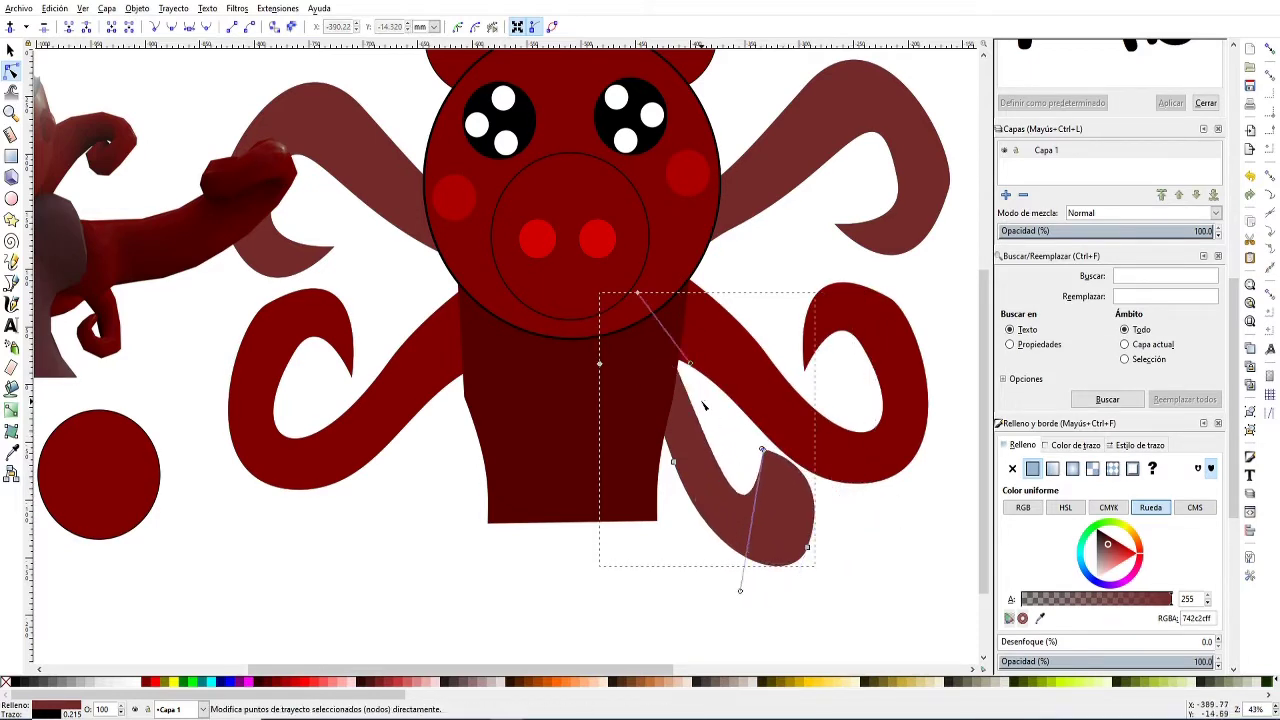
- Place a flipped lower tentacle copy at the body's lower left and widen the dark left tentacle's curl
key(s)
drag(688, 455, 488, 471)
key(h)
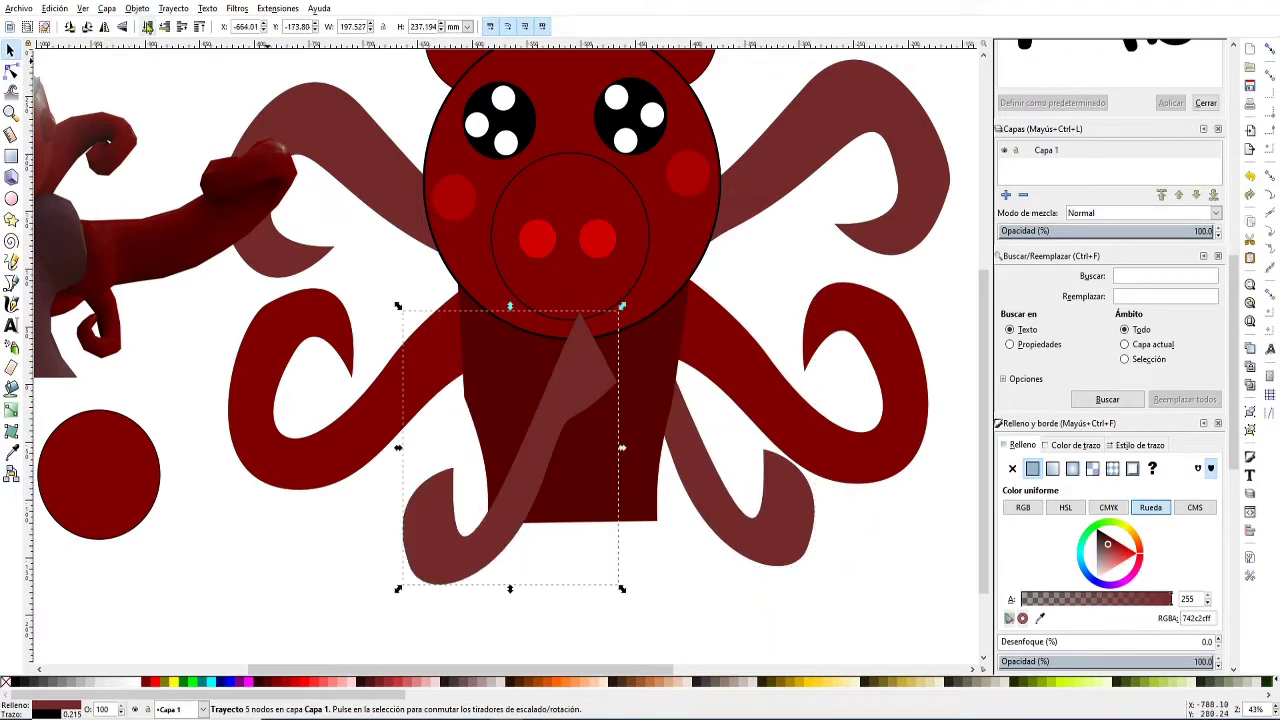
drag(486, 543, 421, 522)
click(420, 330)
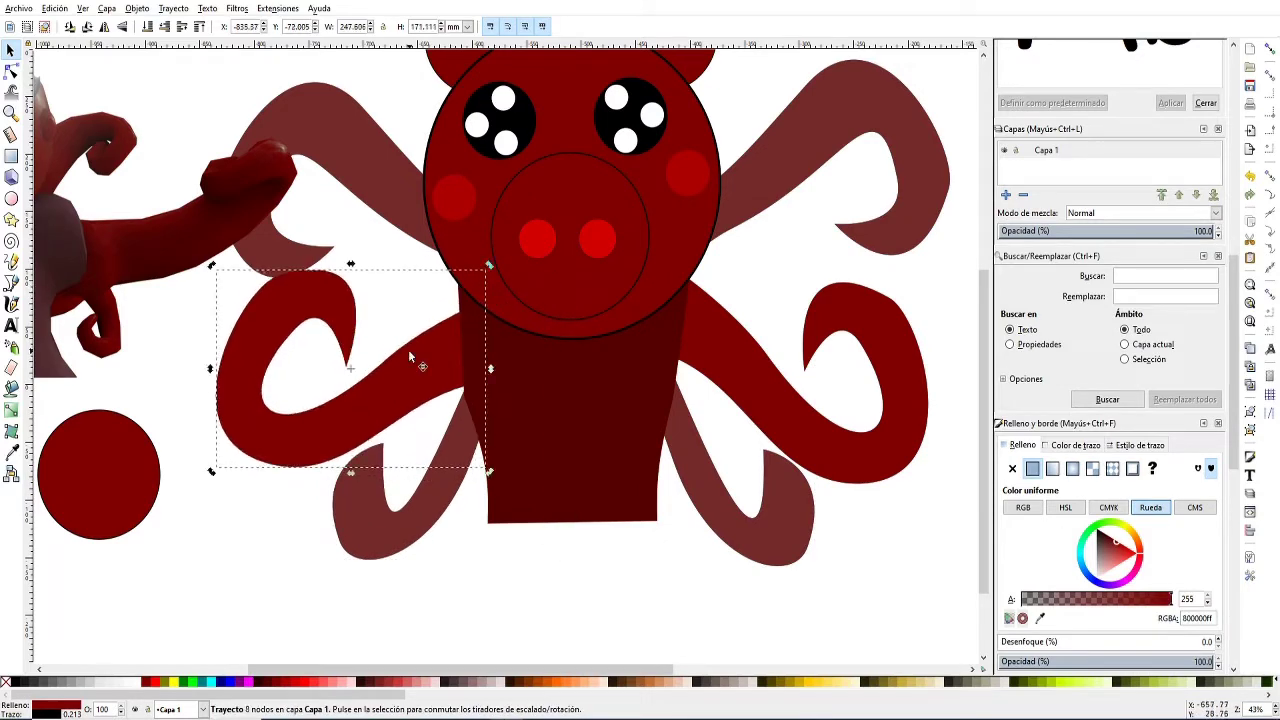
key(n)
drag(278, 275, 213, 305)
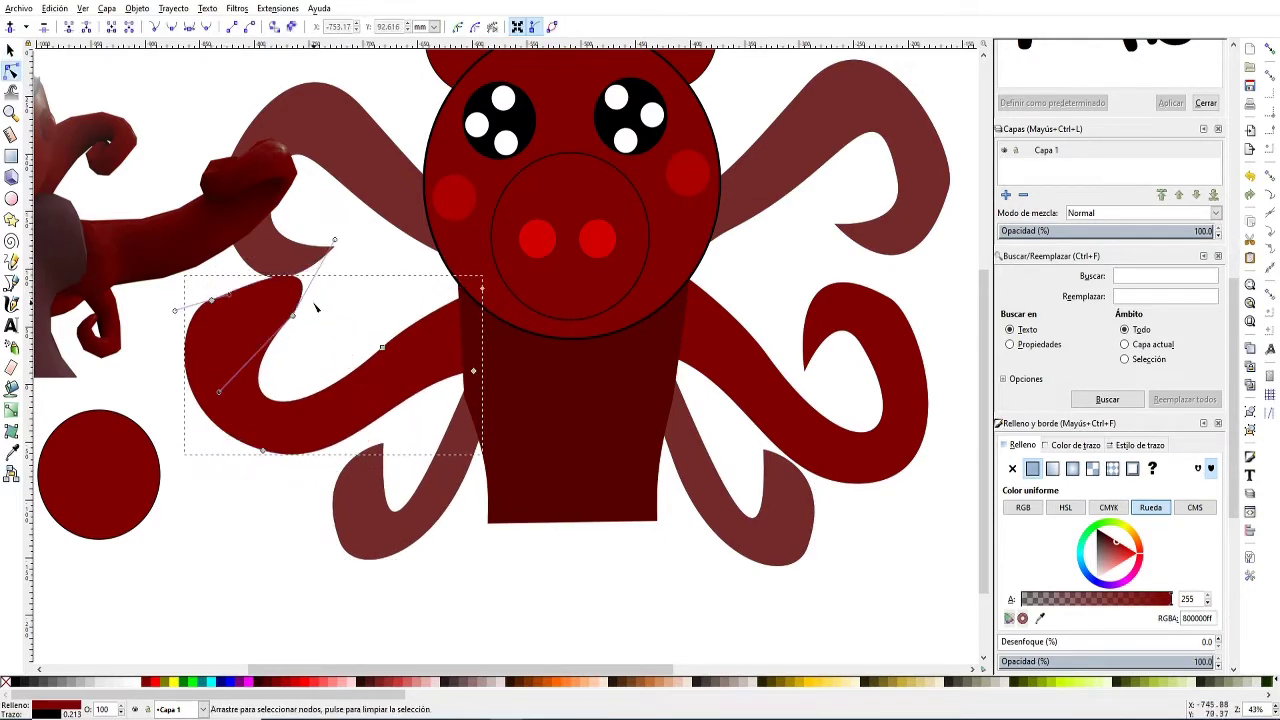
key(s)
drag(148, 253, 130, 243)
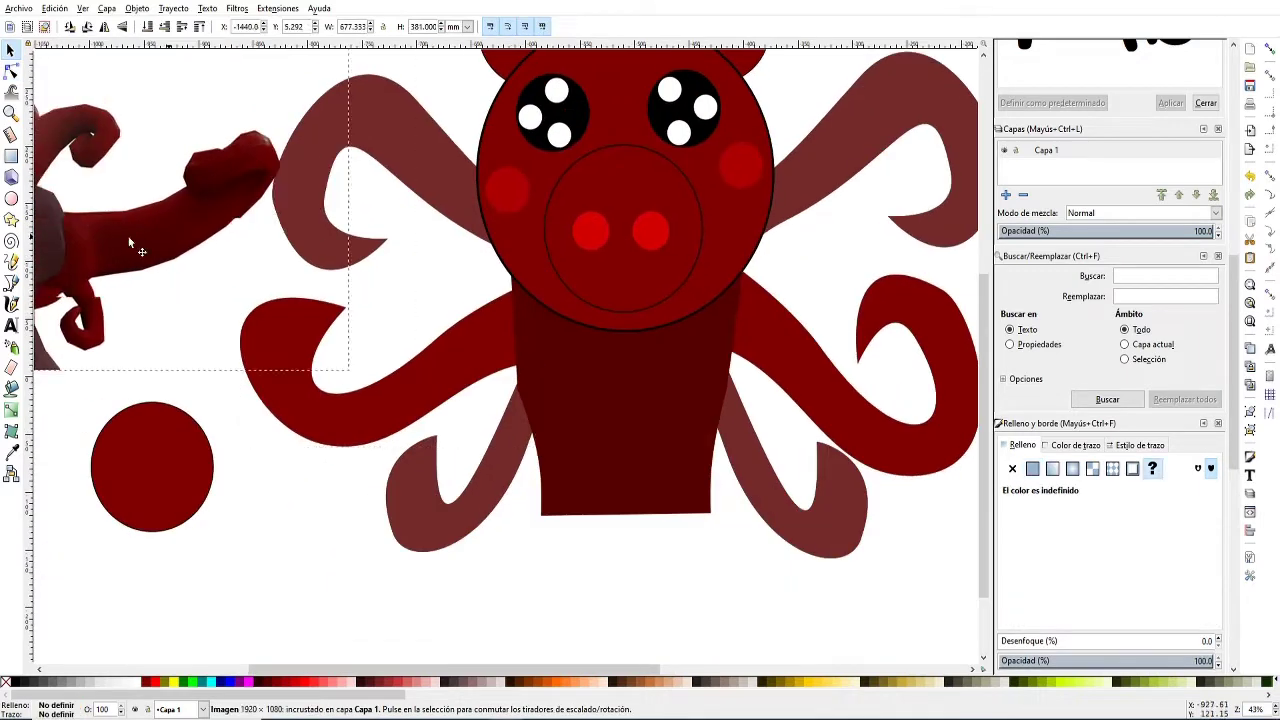
- Draw a lighter belt rectangle under the body
key(r)
drag(460, 430, 630, 497)
click(19, 8)
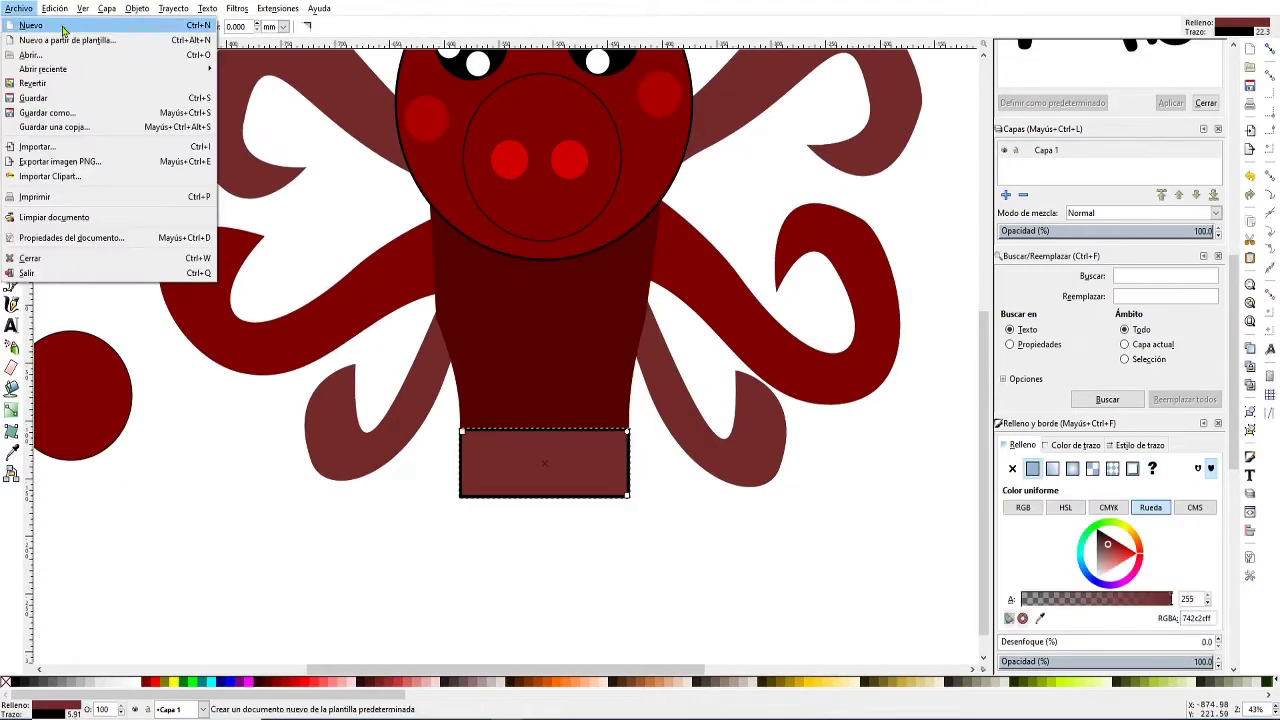
- Give the body a black outline and make the belt band taller
key(Escape)
key(s)
click(530, 370)
right_click(40, 714)
click(30, 640)
click(545, 470)
- Draw a leg outline below the belt with the Pen tool and adjust its nodes
key(minus)
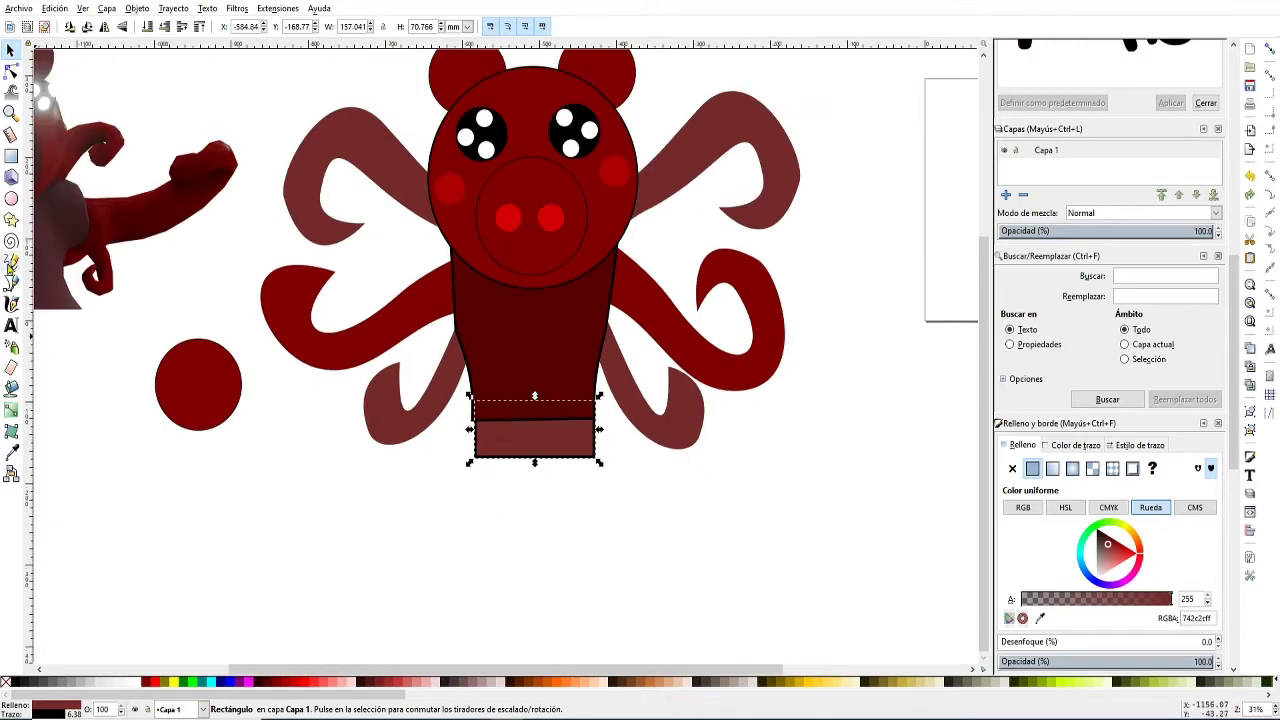
click(11, 283)
click(478, 455)
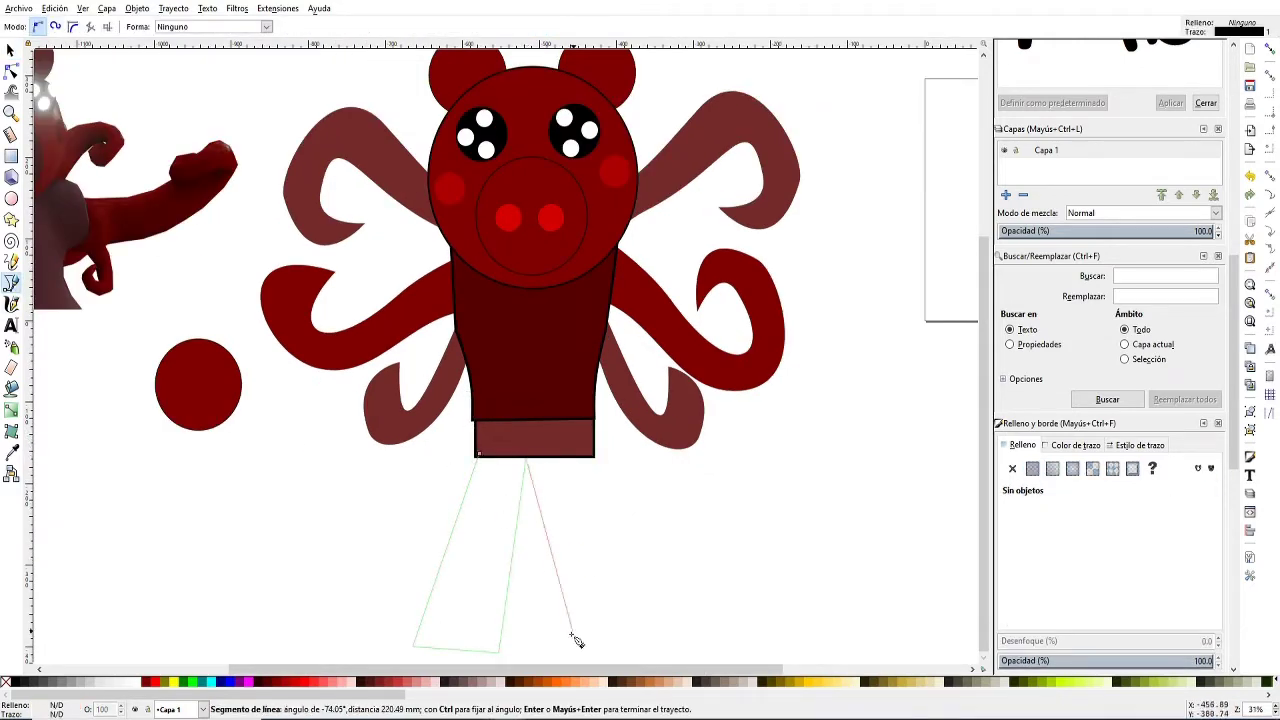
double_click(590, 452)
key(n)
scroll(457, 571, down, 2)
drag(478, 372, 481, 360)
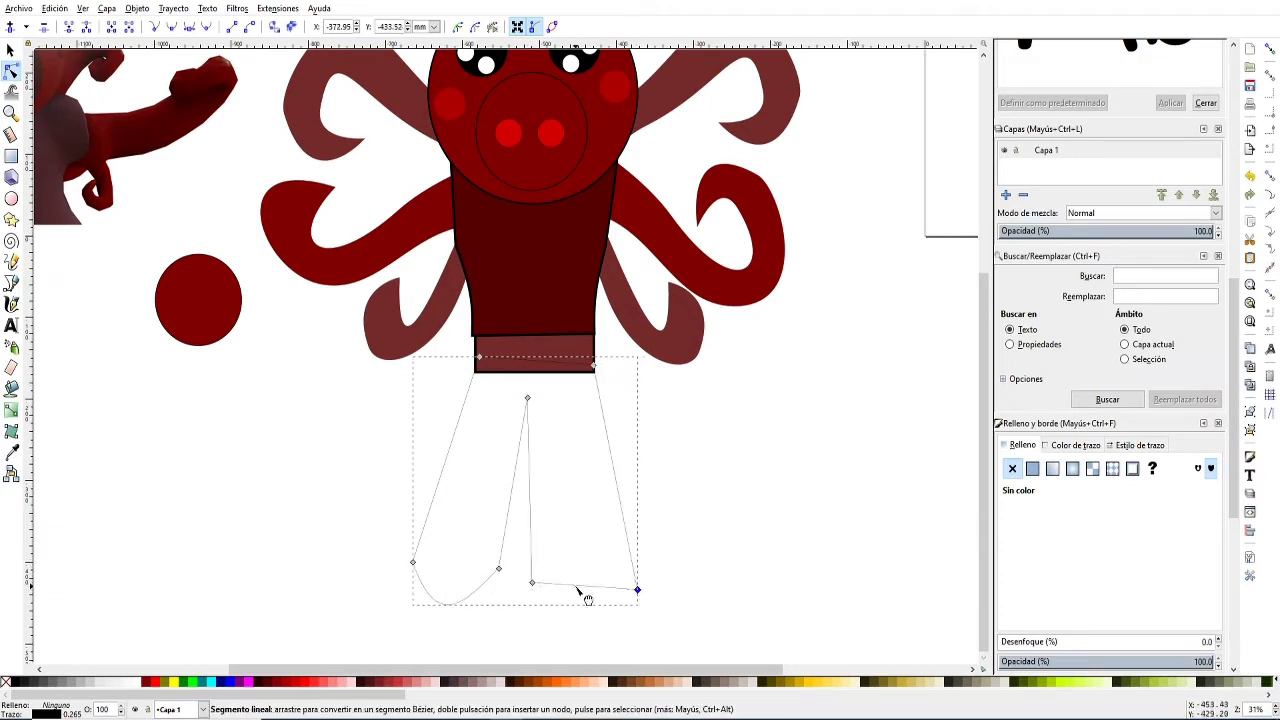
key(Escape)
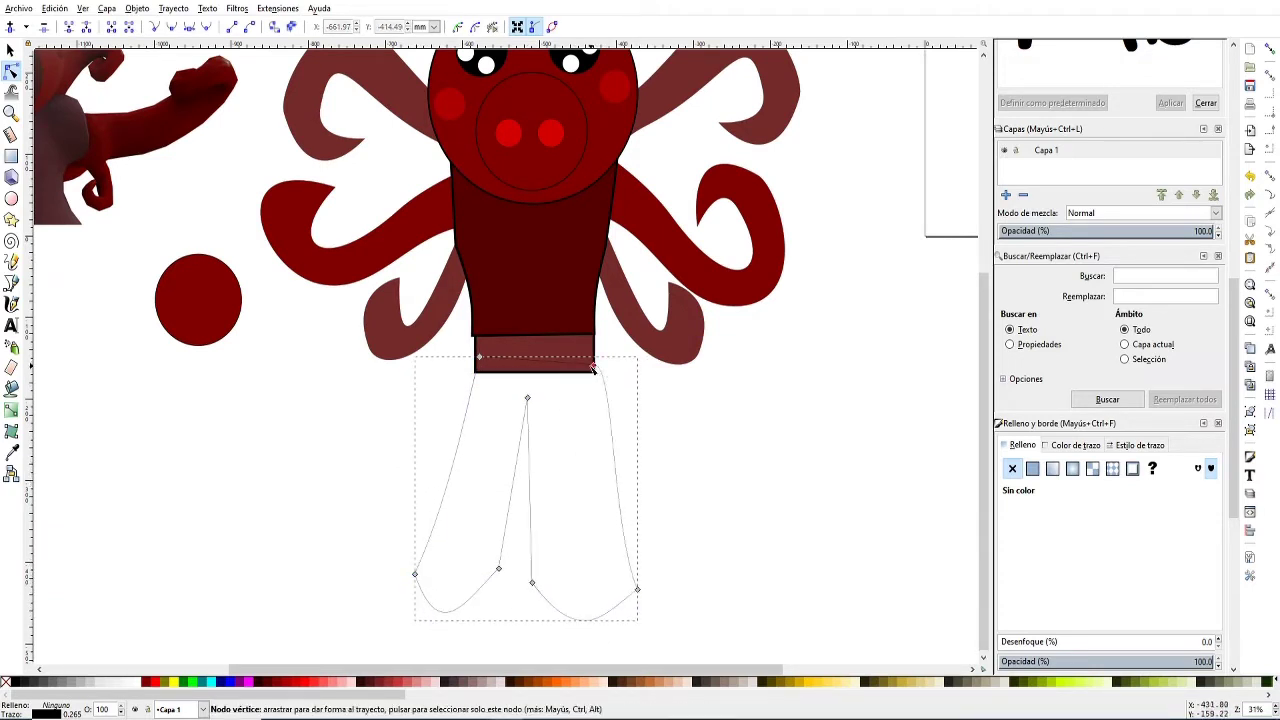
- Fill the legs with the body's dark red #800000 and add an oval foot beneath
click(11, 50)
key(d)
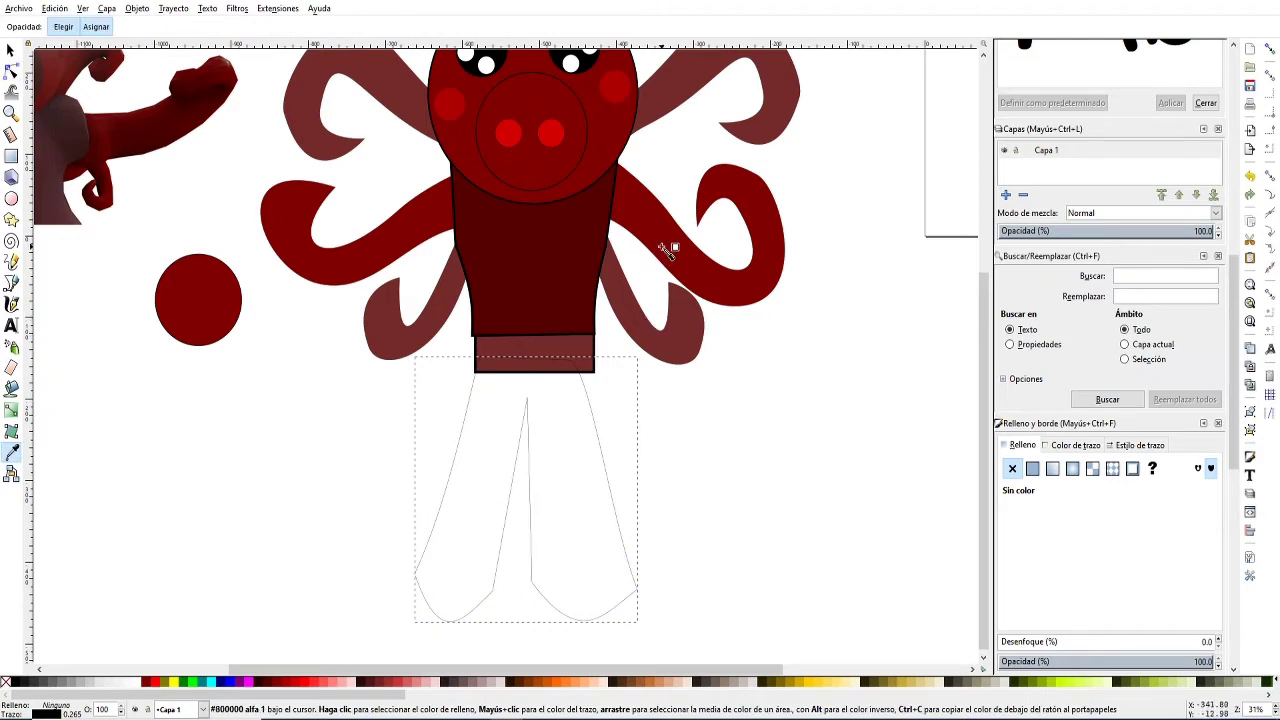
click(666, 252)
key(minus)
key(minus)
click(11, 198)
mouse_move(436, 486)
mouse_down()
mouse_move(500, 518)
mouse_move(588, 523)
mouse_up()
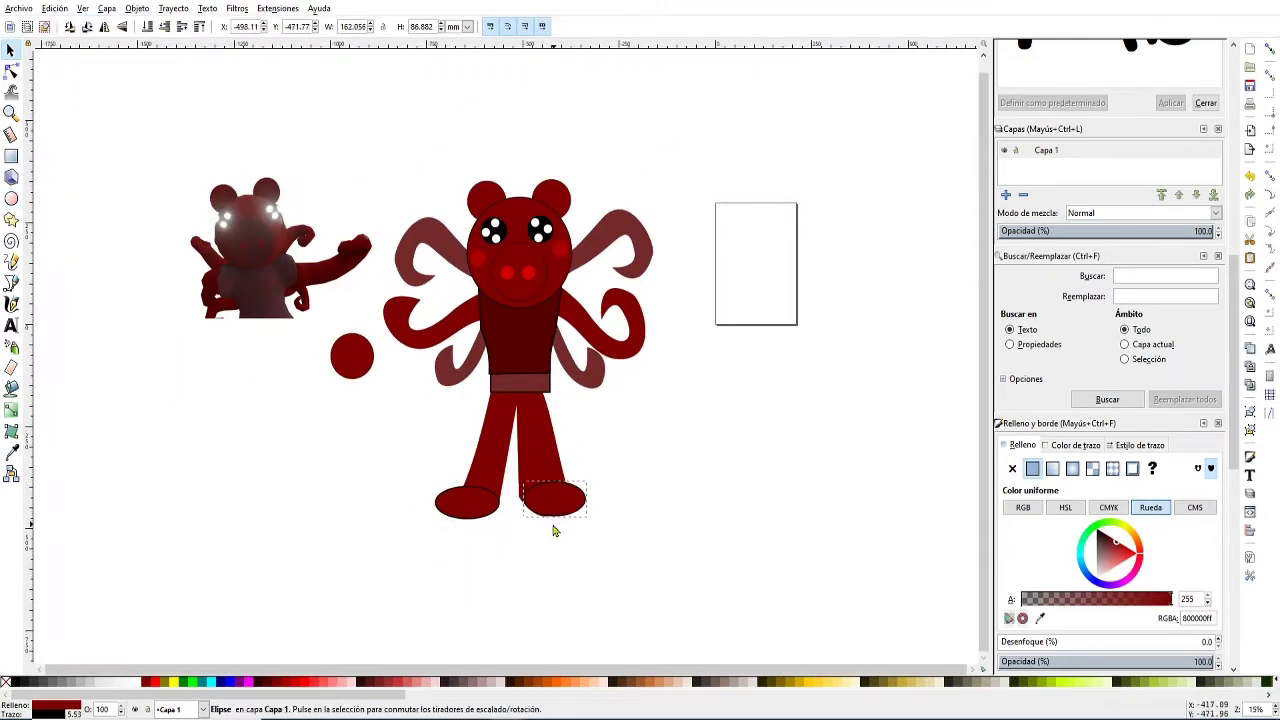
click(173, 8)
- Combine the legs and feet into one shape and delete the small red circle
click(190, 86)
key(plus)
click(283, 349)
key(Delete)
scroll(539, 366, up, 1)
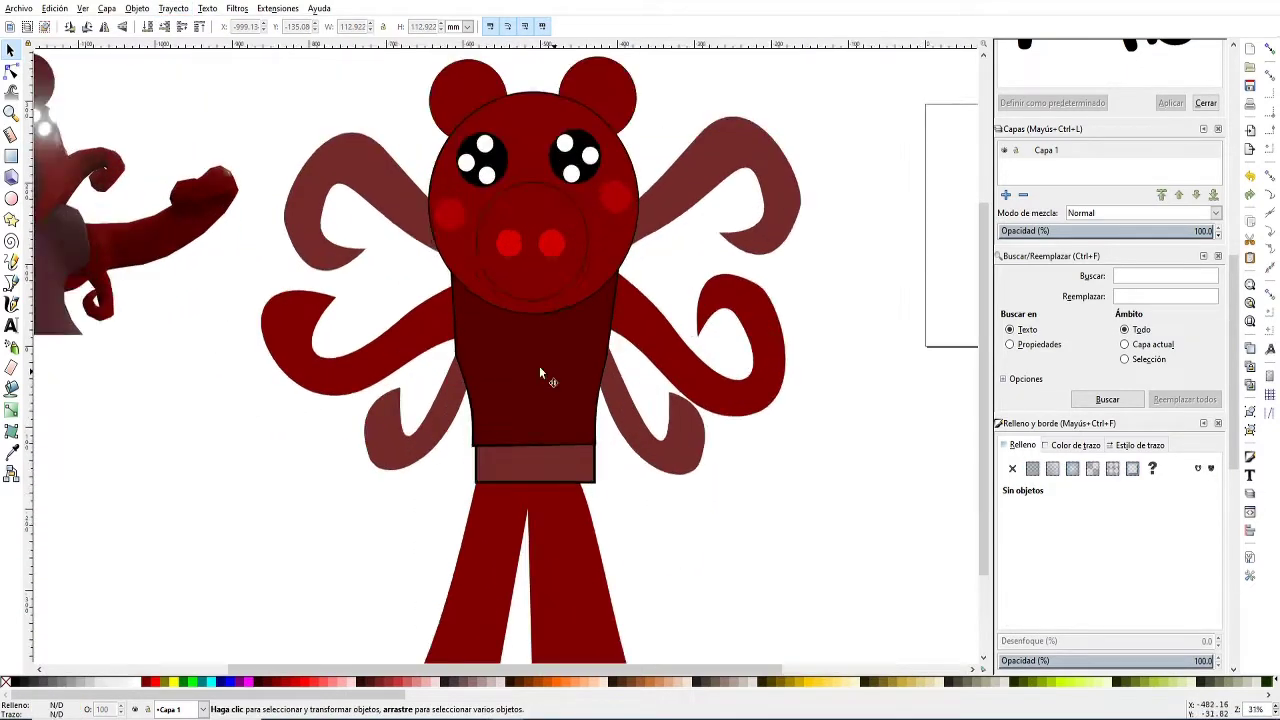
scroll(326, 127, down, 1)
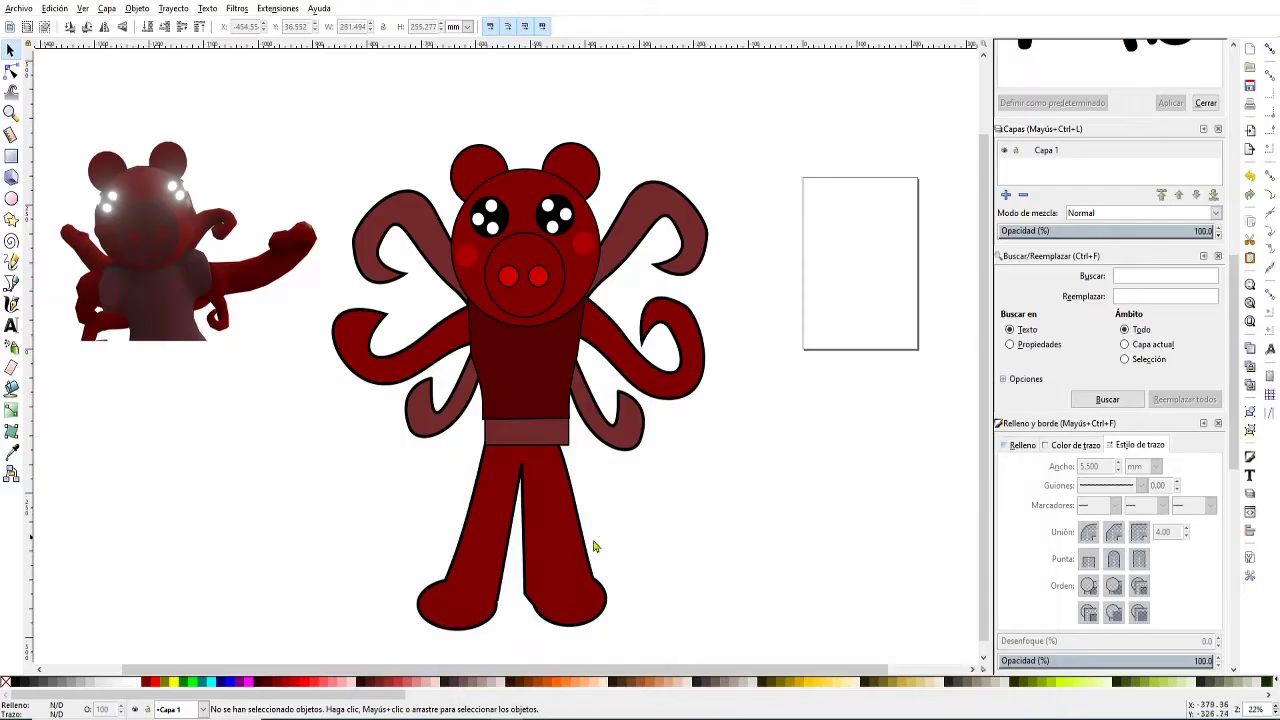
- Reshape a foot by moving a node on the merged legs
key(n)
click(594, 543)
drag(524, 600, 531, 600)
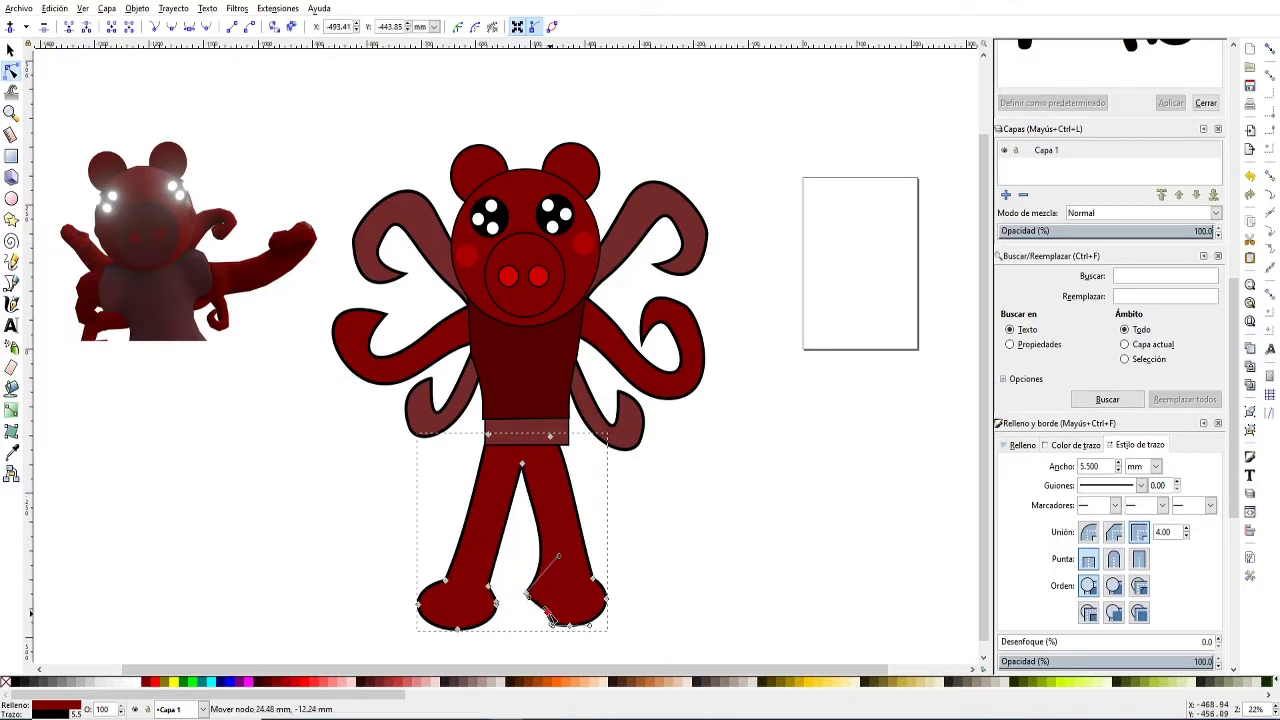
click(278, 488)
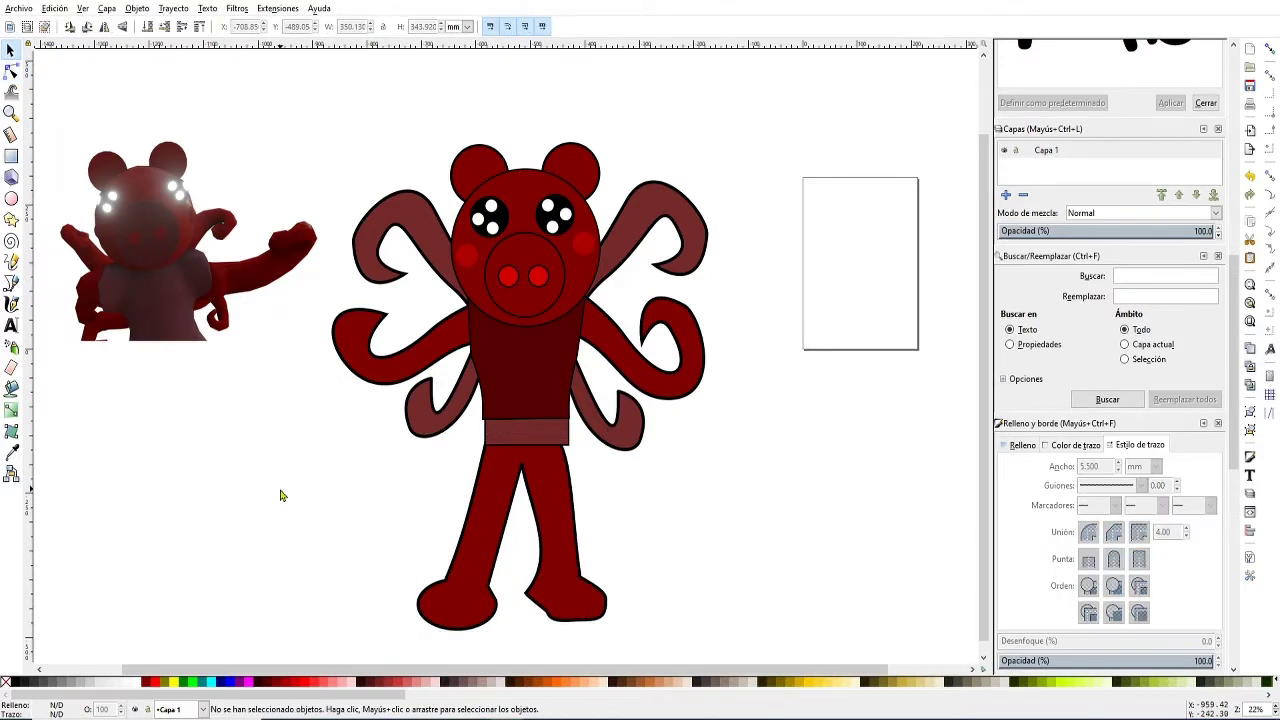
click(520, 474)
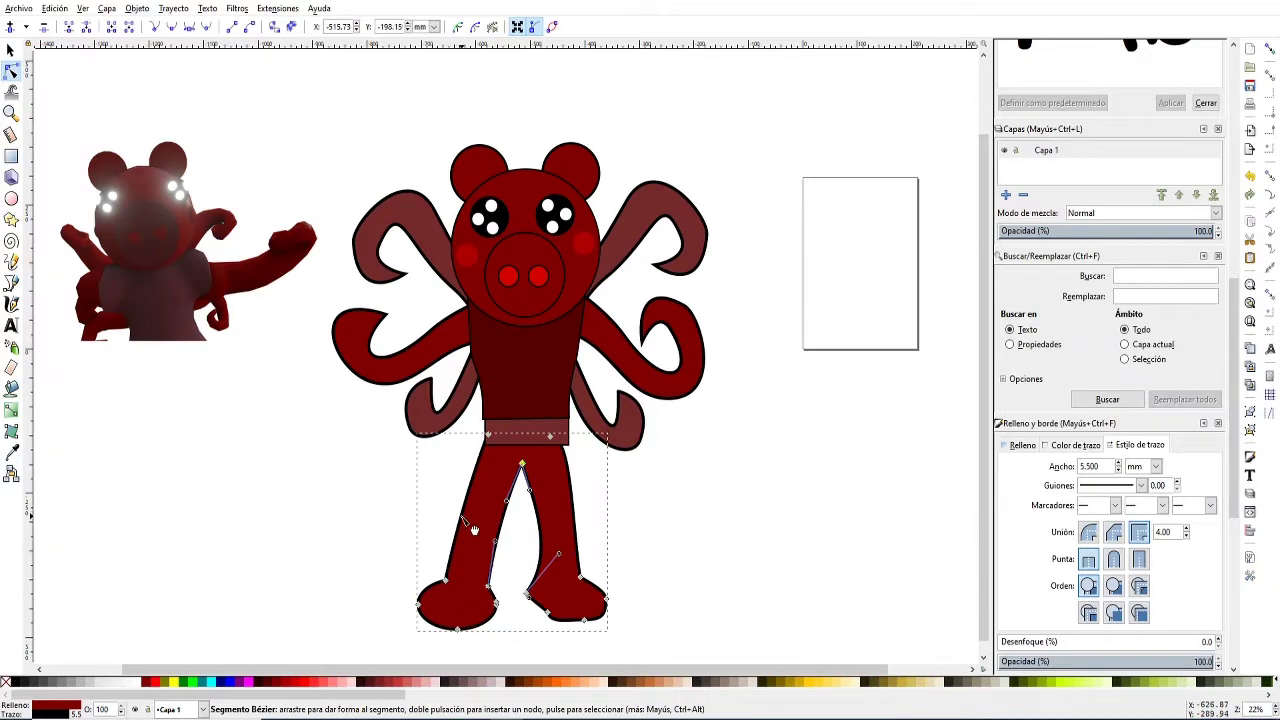
key(s)
click(280, 523)
- Duplicate the head circle and convert the copy's stroke into an outline path
click(525, 180)
key(plus)
key(ctrl+d)
click(173, 8)
click(205, 40)
click(11, 91)
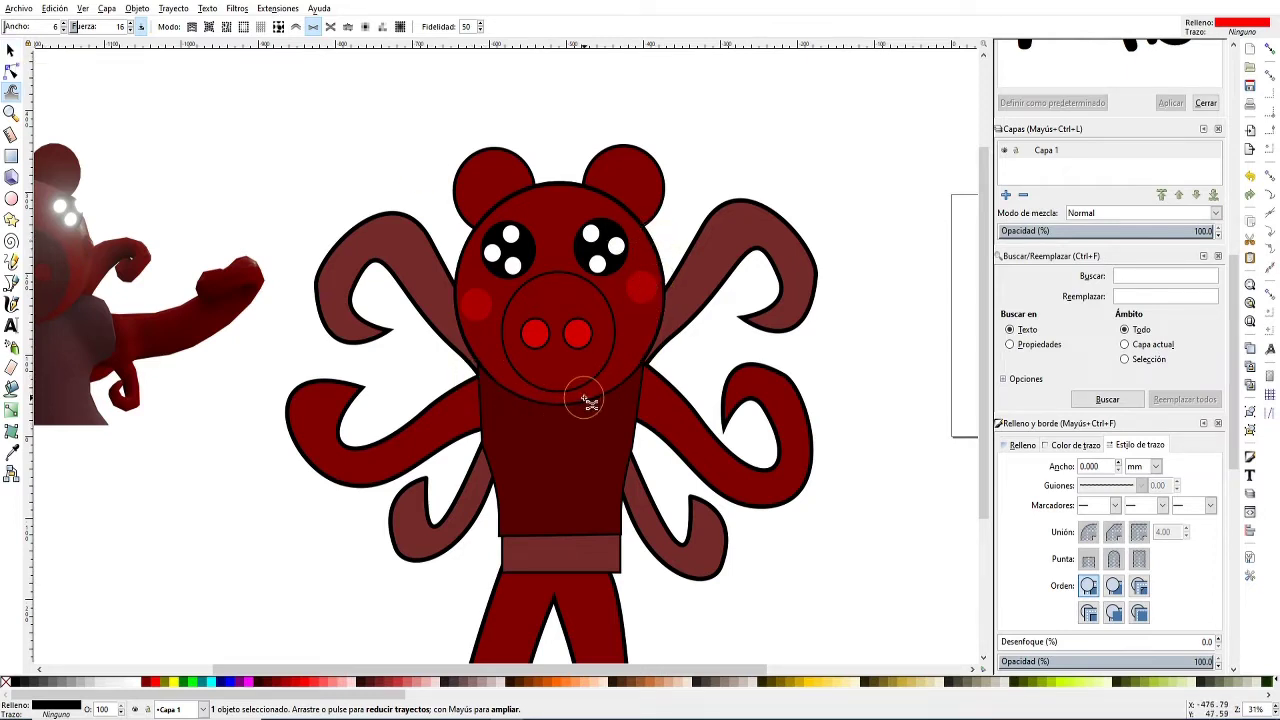
- Set the Tweak brush to attract mode and apply it to the head's outline path
click(347, 26)
click(313, 26)
key(shift+a)
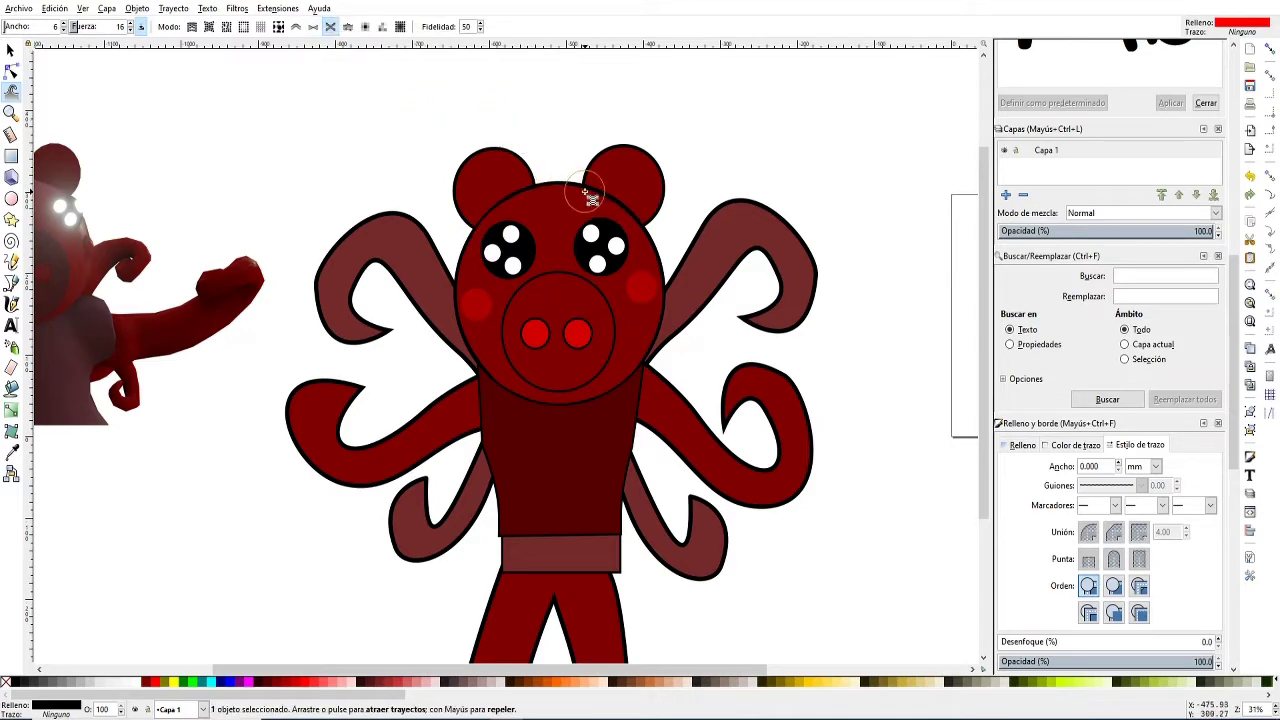
click(12, 52)
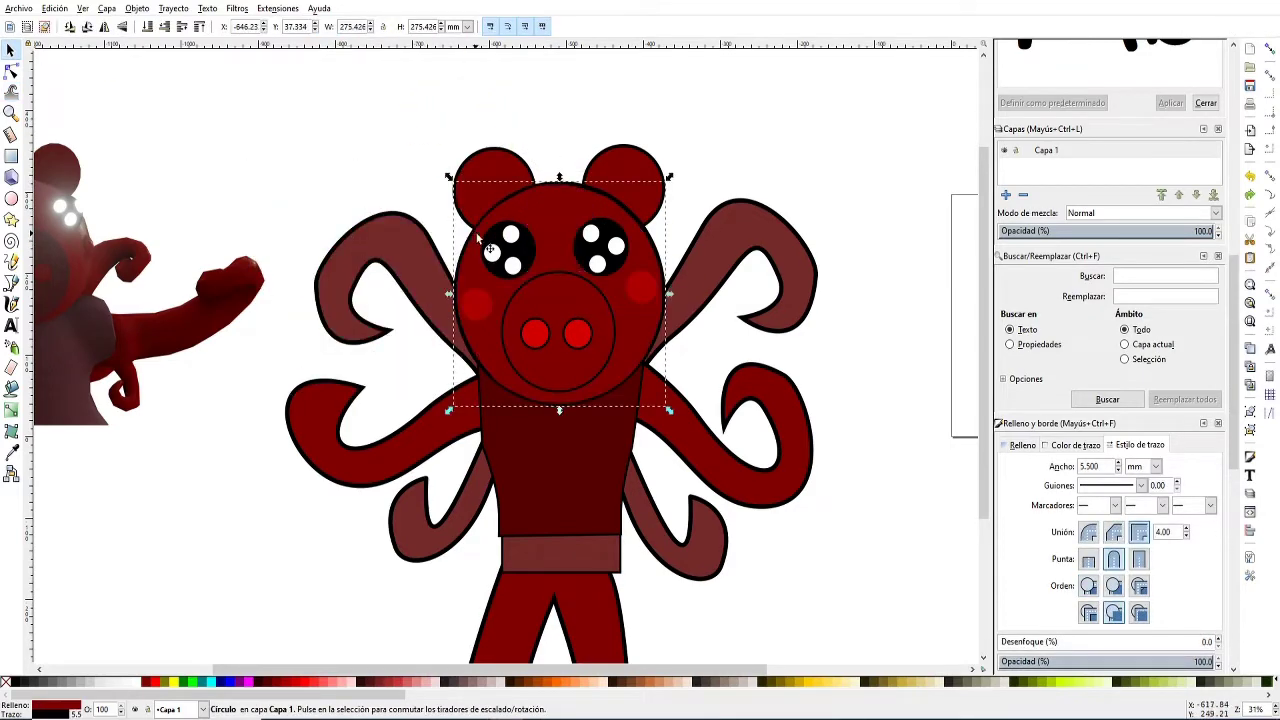
click(658, 248)
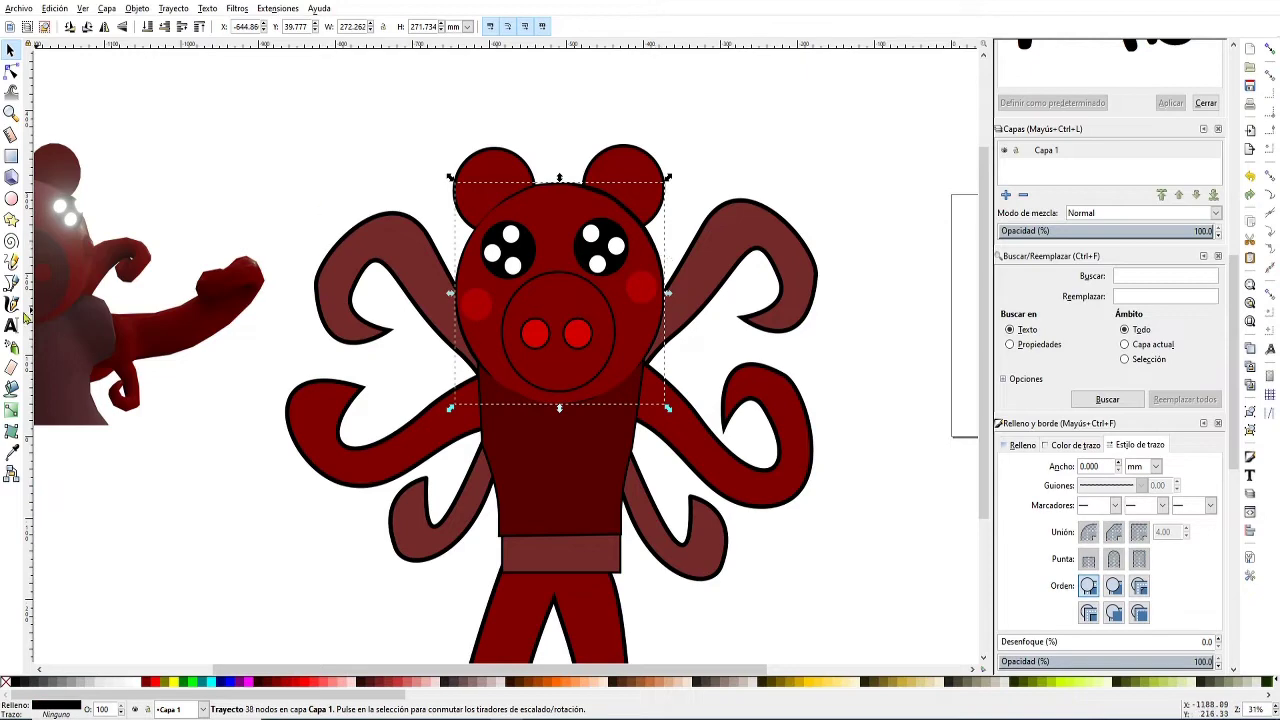
click(12, 92)
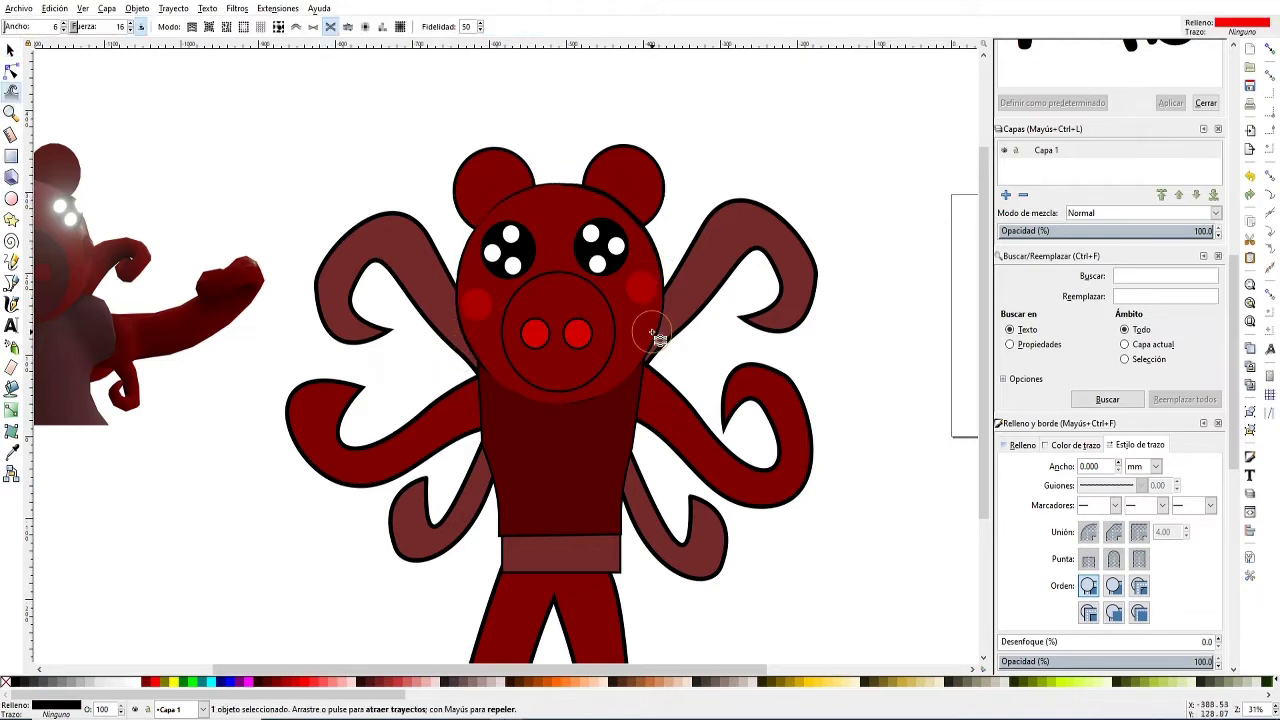
click(12, 52)
- Convert the left ear circle's stroke into an outline path for tweaking
right_click(58, 712)
key(Escape)
scroll(1094, 481, up, 2)
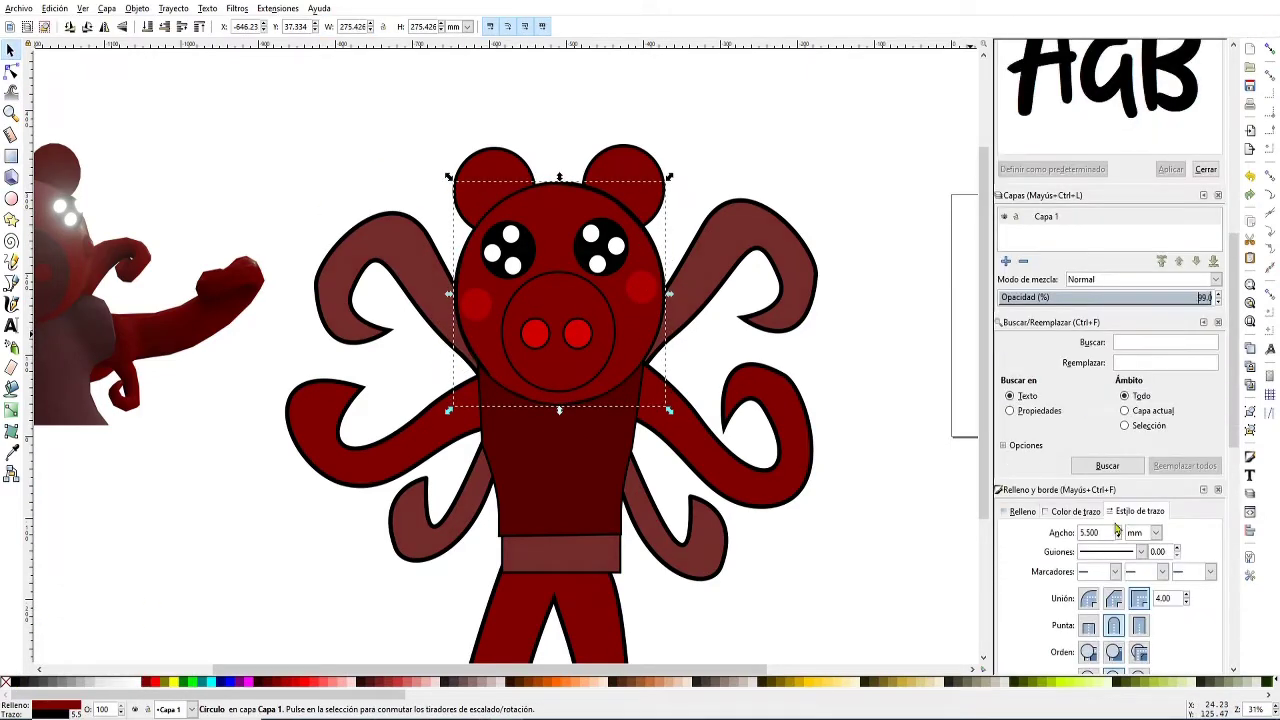
click(472, 178)
click(173, 8)
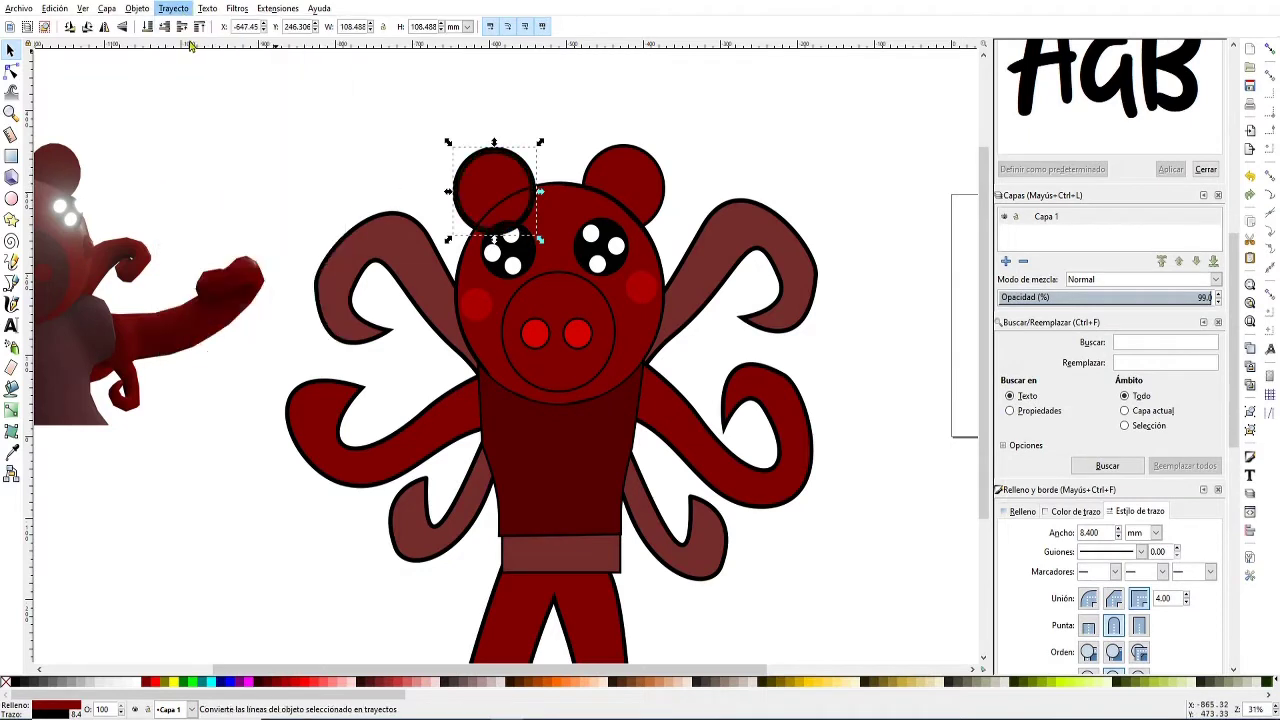
click(215, 38)
click(11, 90)
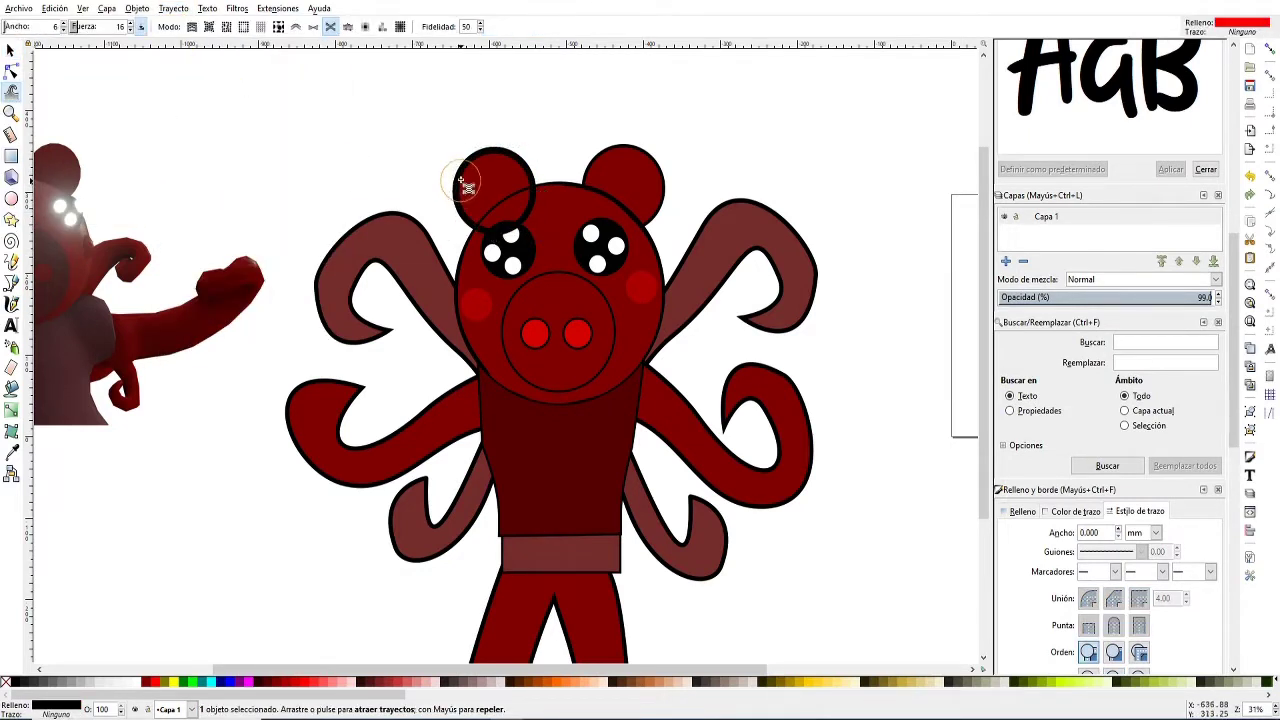
- Convert the right ear's stroke to an outline path and trim it with the Tweak brush
key(s)
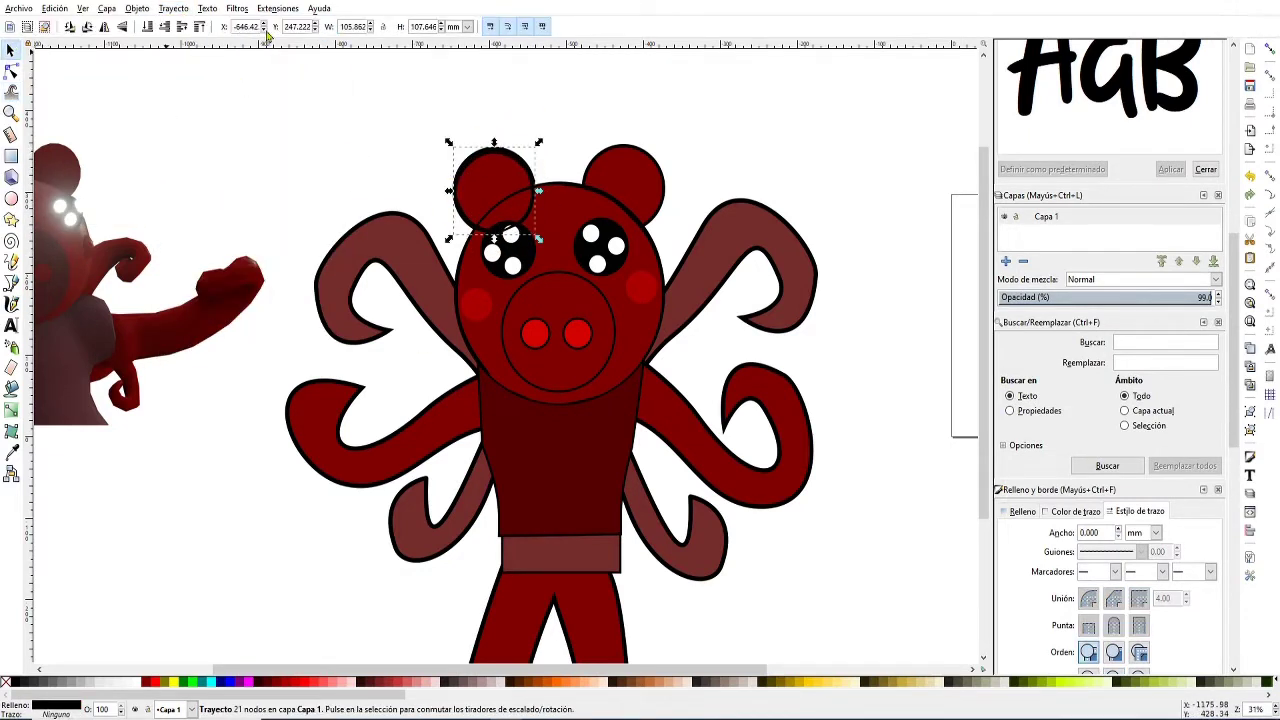
click(655, 205)
key(n)
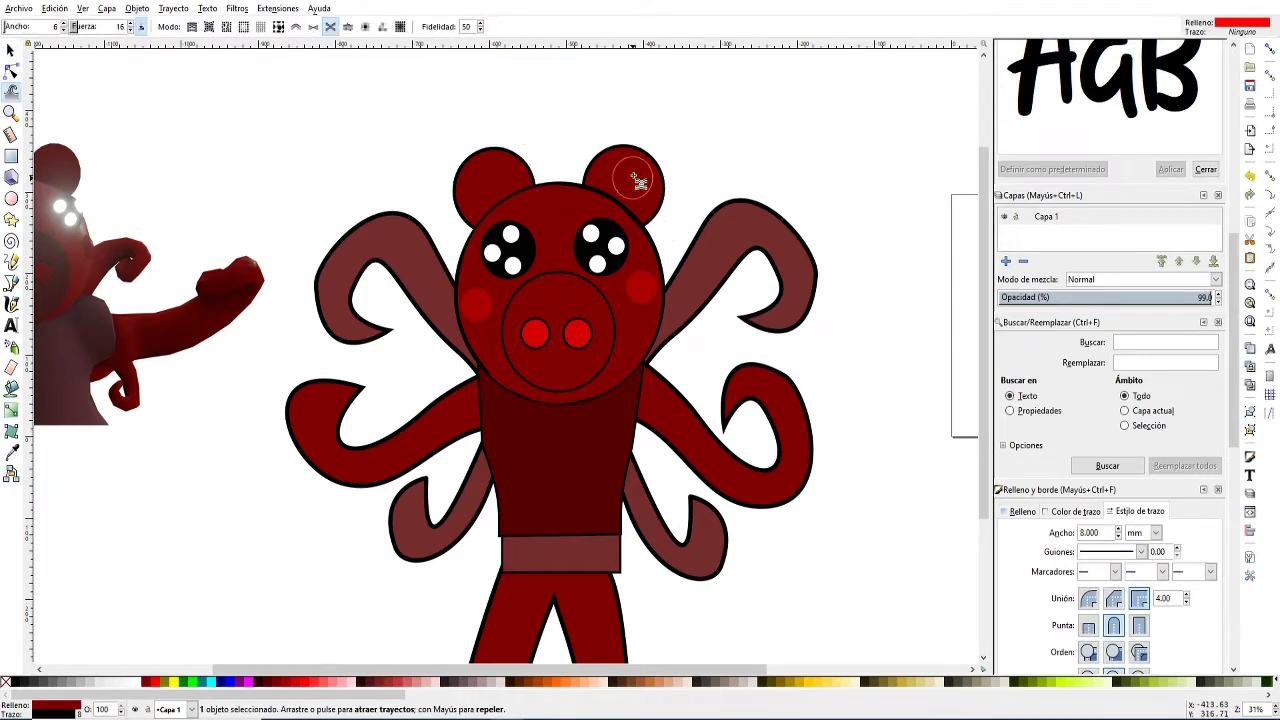
click(621, 172)
key(w)
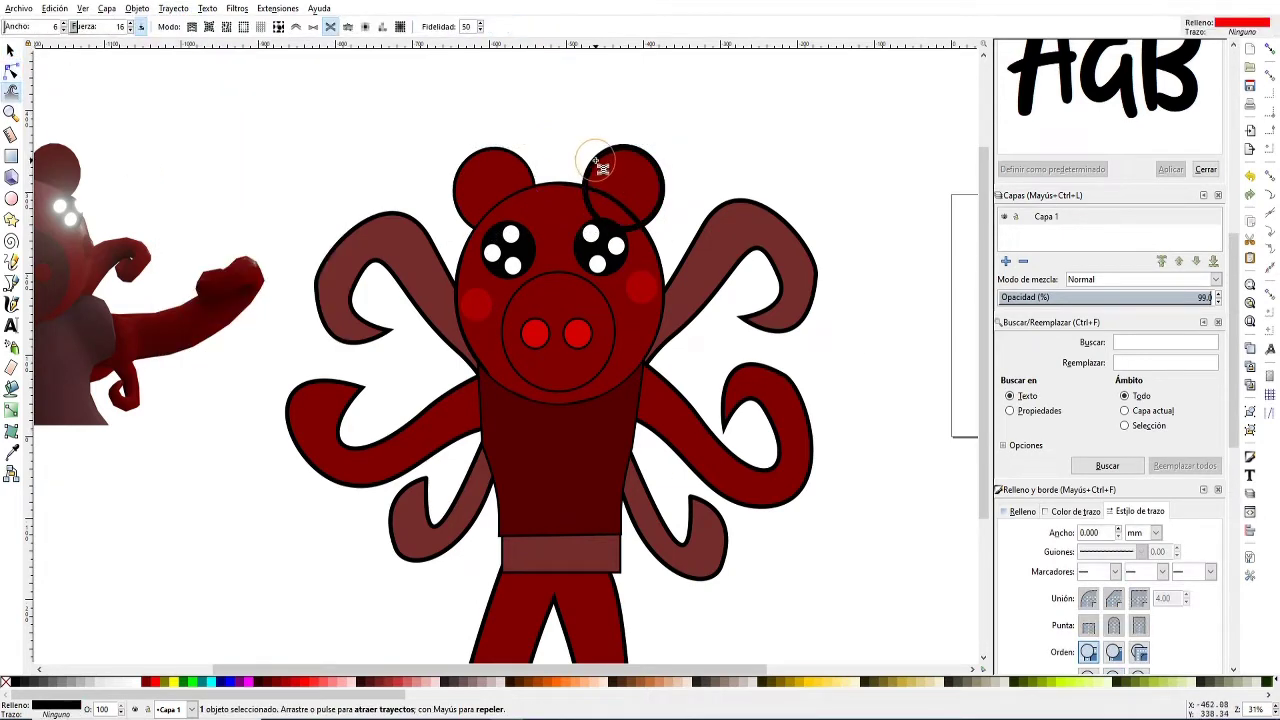
key(Escape)
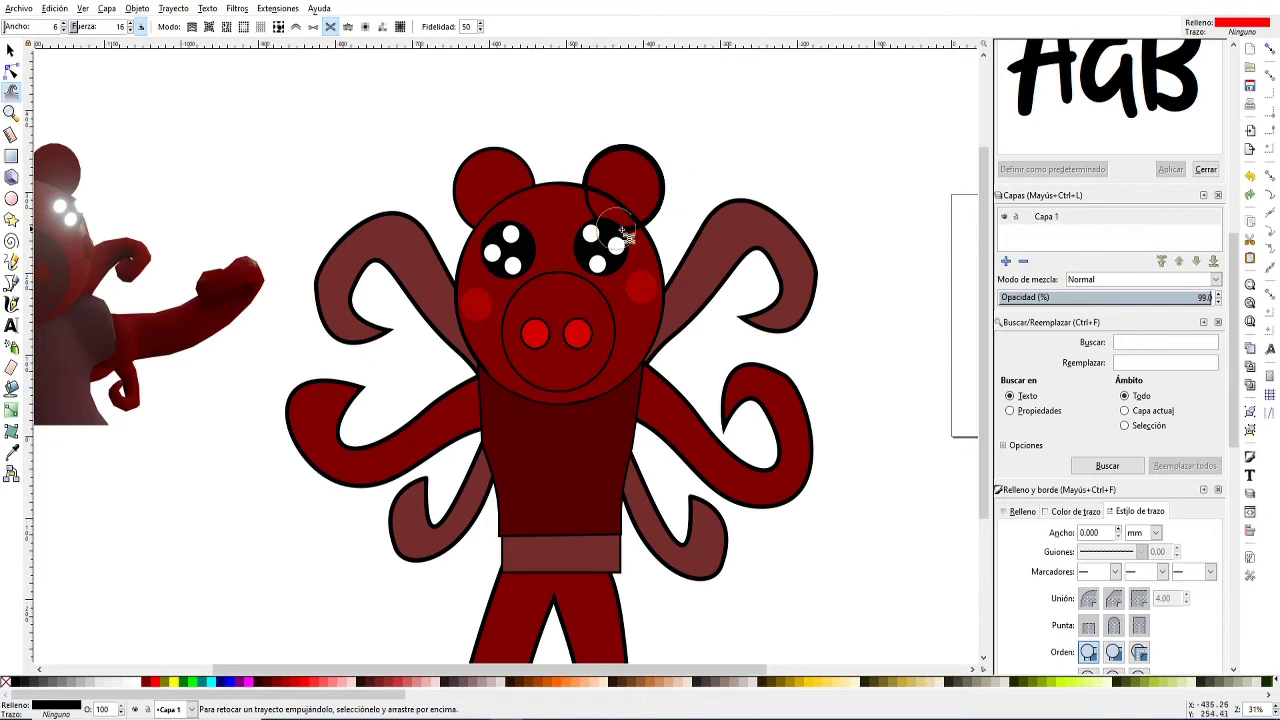
key(s)
click(628, 155)
- Convert the right upper arm's stroke into an outline path
click(630, 176)
click(751, 289)
click(714, 242)
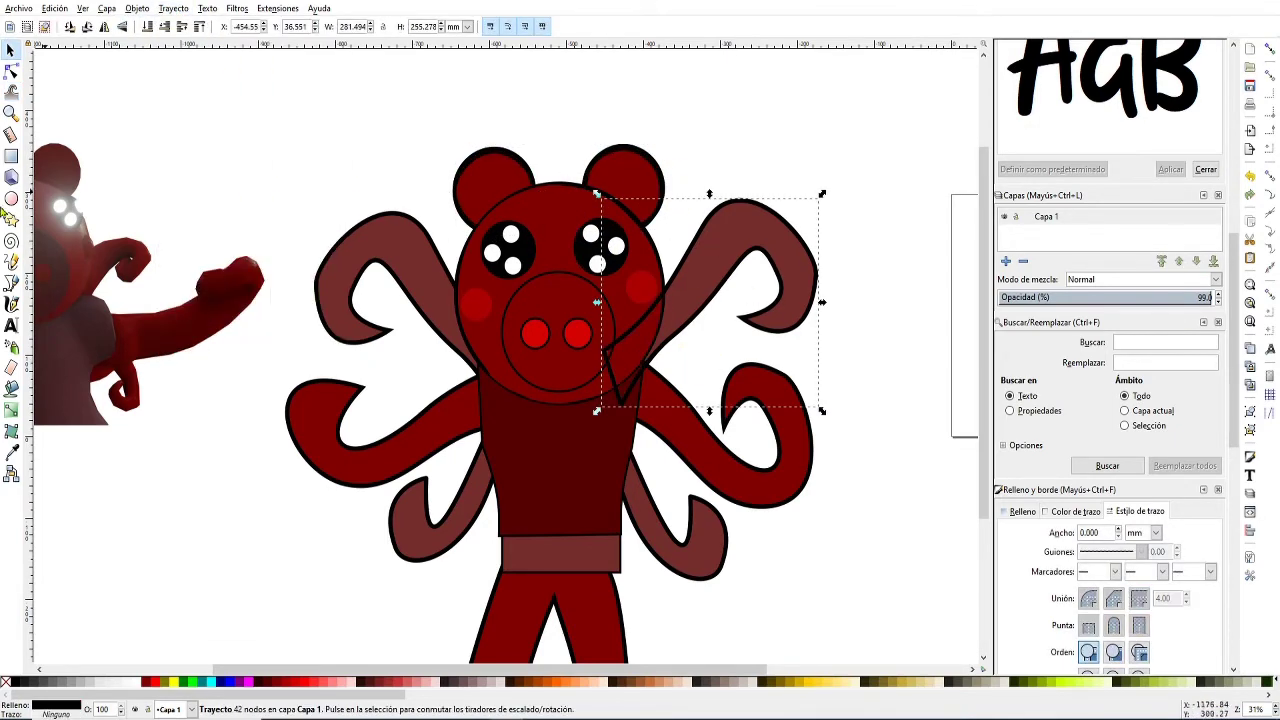
click(11, 92)
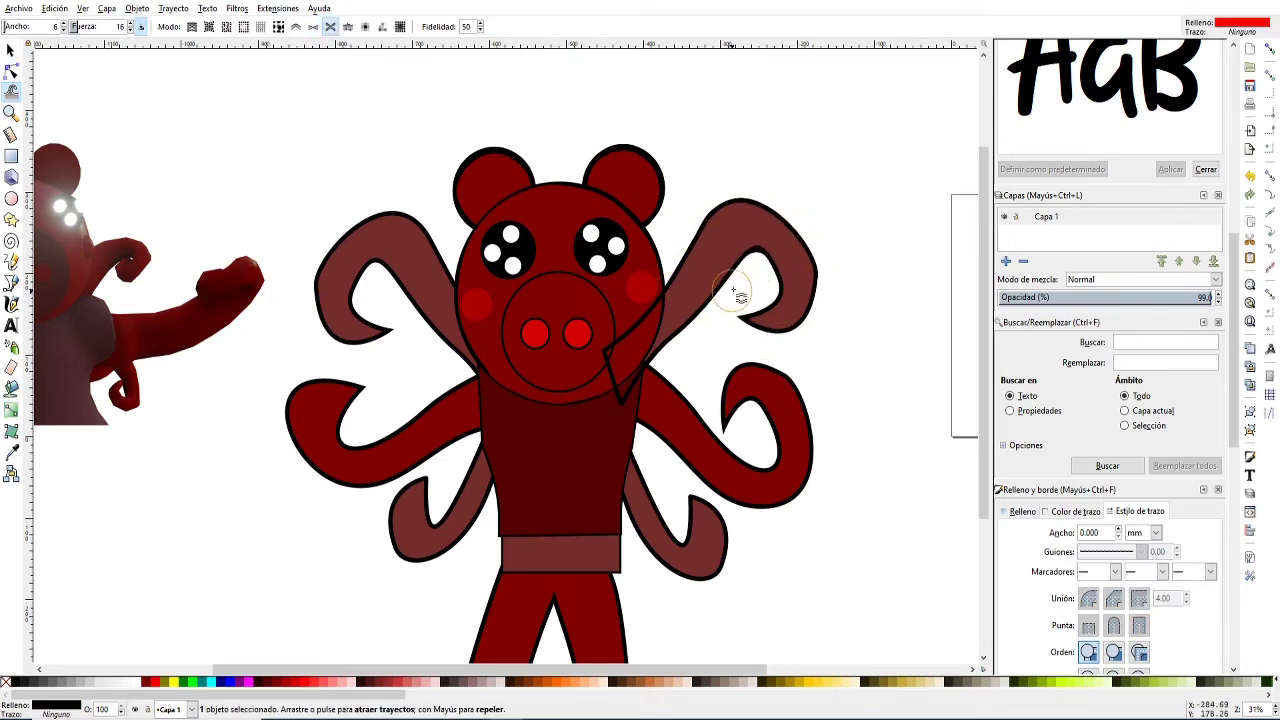
click(12, 52)
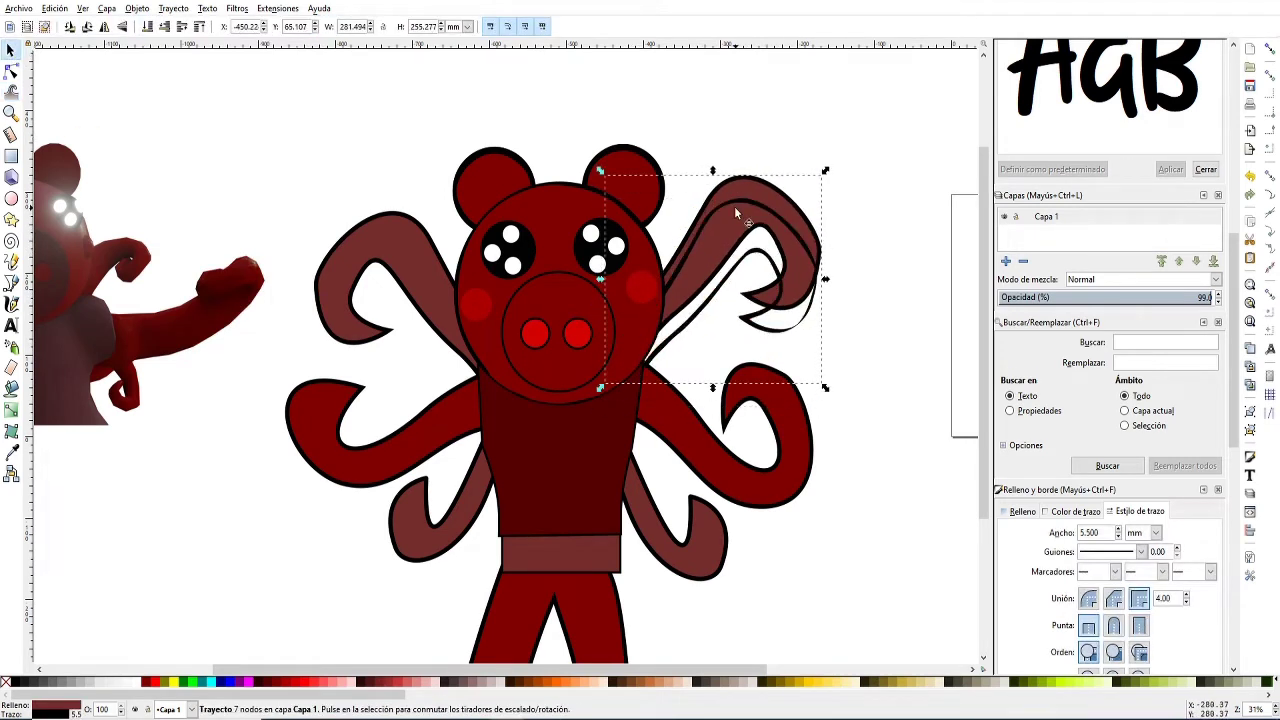
click(889, 289)
click(720, 230)
key(w)
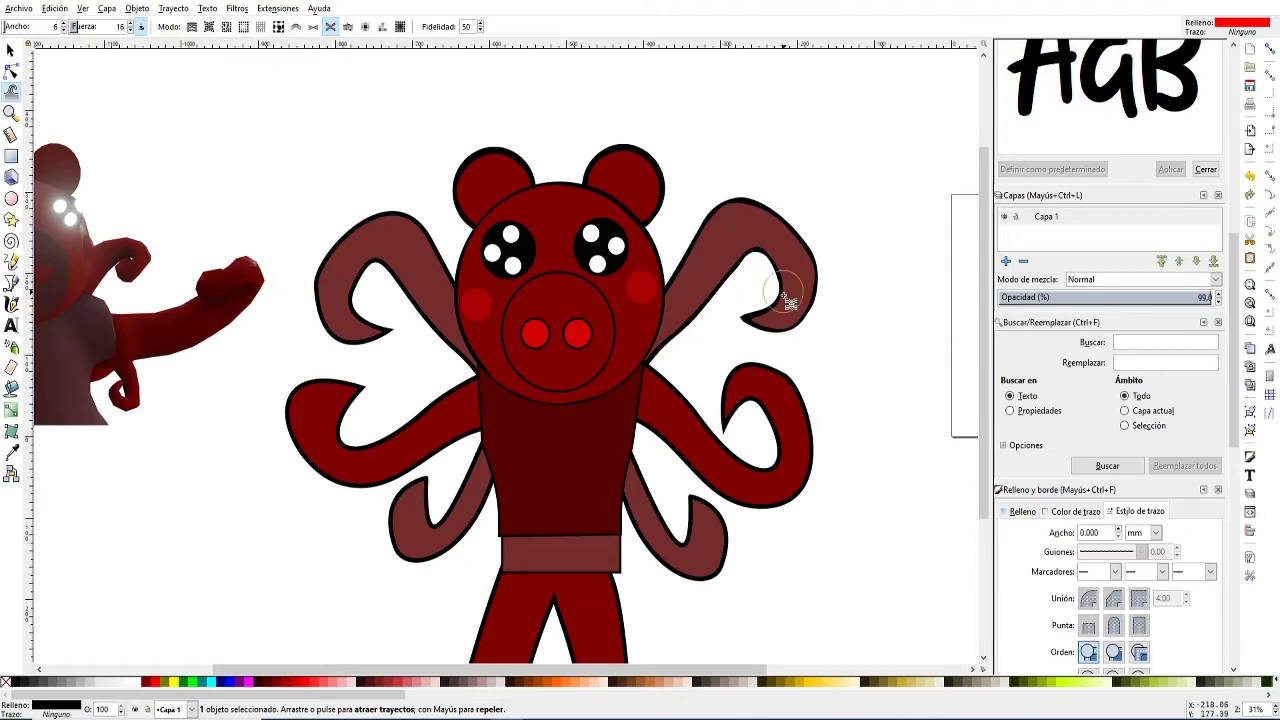
- Replace the left upper arm with a horizontally mirrored copy of the right one
click(10, 52)
click(380, 240)
key(Delete)
click(757, 228)
key(ctrl+d)
key(h)
mouse_move(605, 232)
mouse_down()
mouse_move(380, 231)
mouse_move(393, 251)
mouse_up()
- Warp the right lower arm's outline with a wider Tweak brush for a hand-drawn look
click(720, 445)
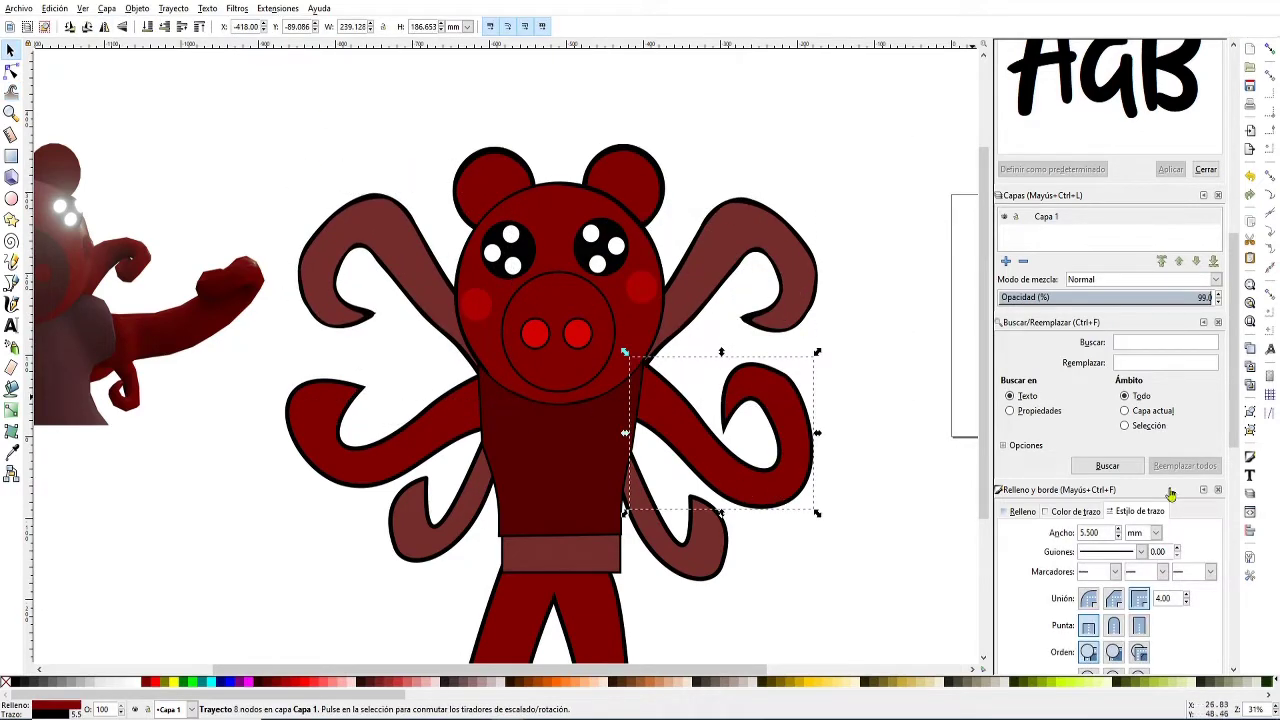
key(w)
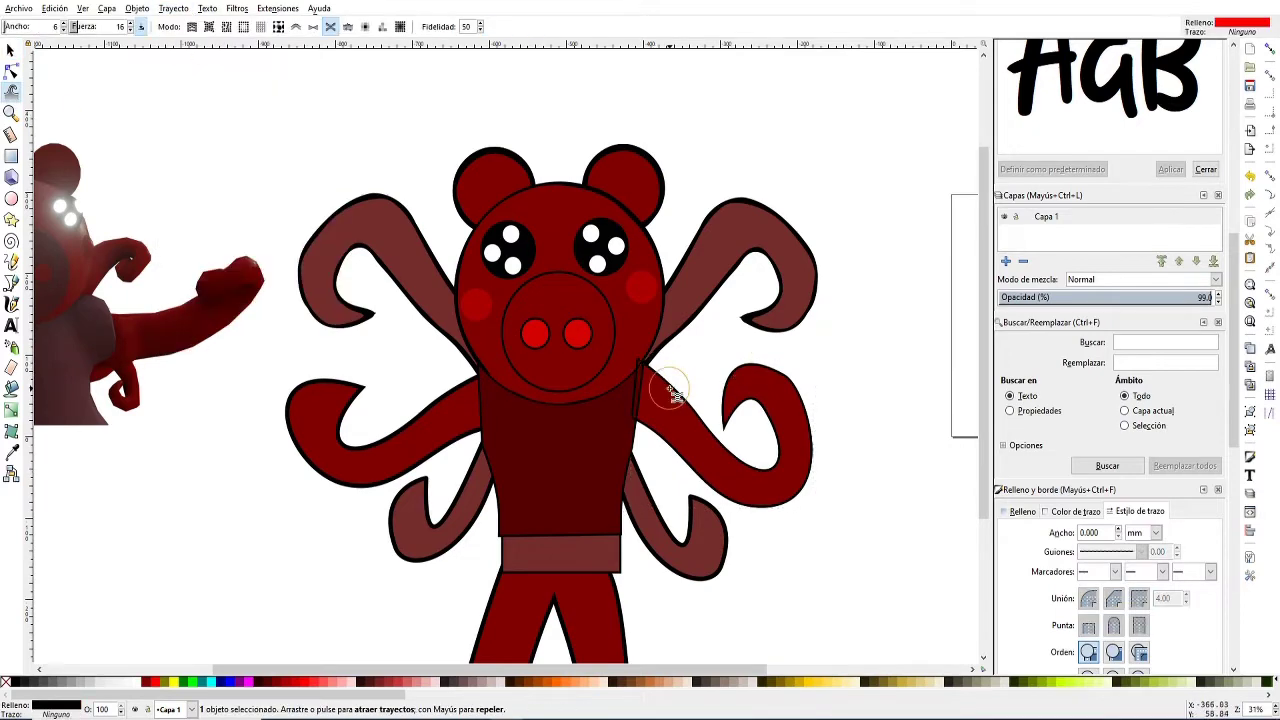
drag(735, 465, 690, 440)
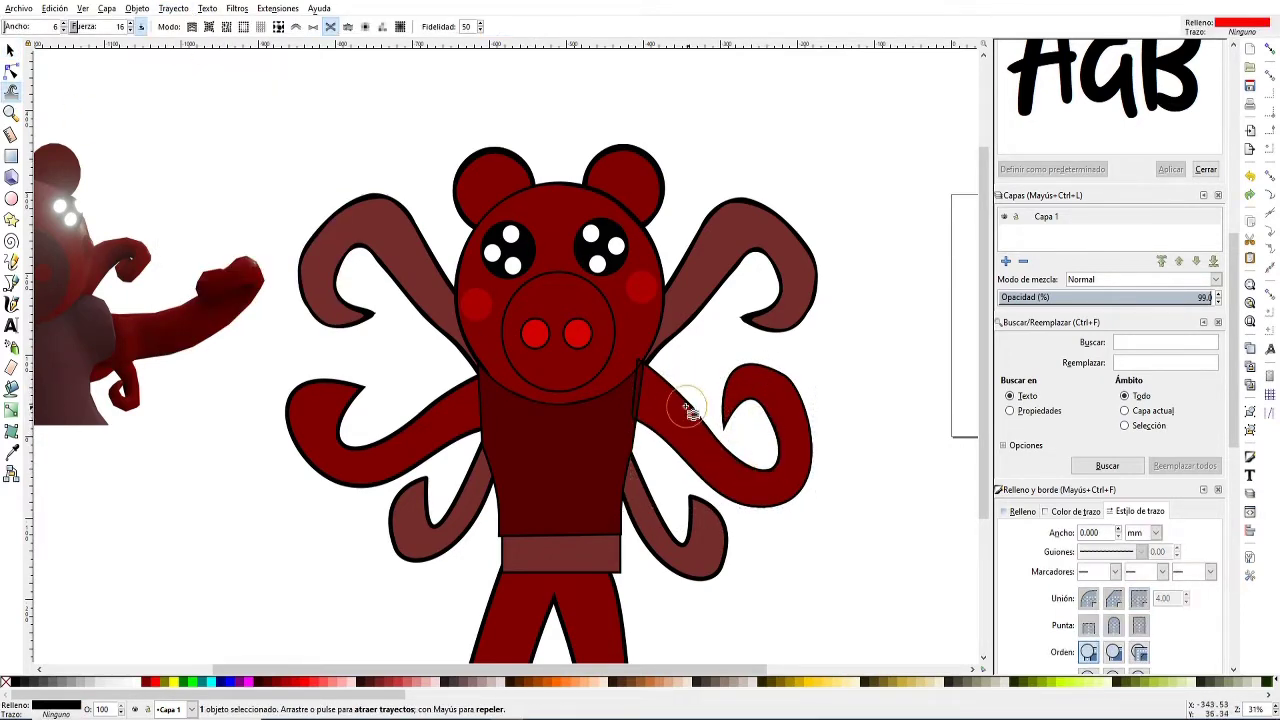
click(63, 23)
drag(757, 500, 643, 391)
mouse_move(757, 510)
mouse_down()
mouse_move(643, 428)
mouse_move(794, 490)
mouse_up()
key(Escape)
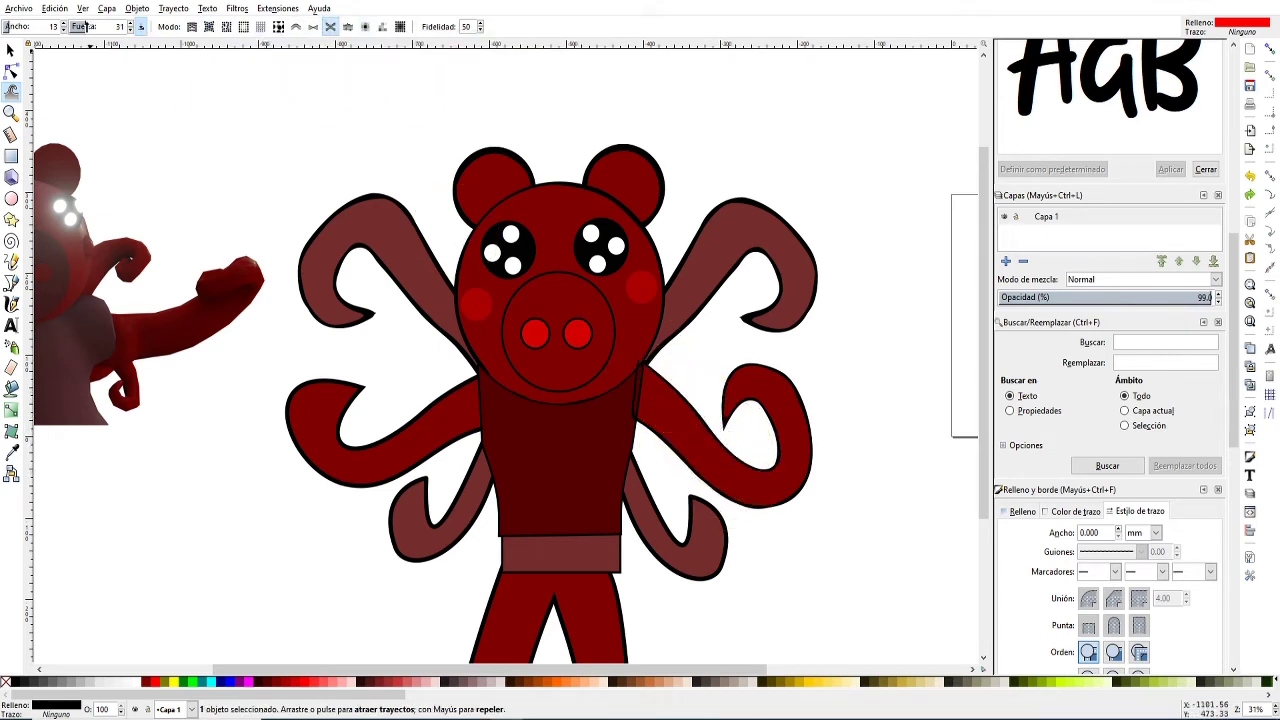
mouse_move(671, 371)
mouse_down()
mouse_move(786, 471)
mouse_move(814, 414)
mouse_up()
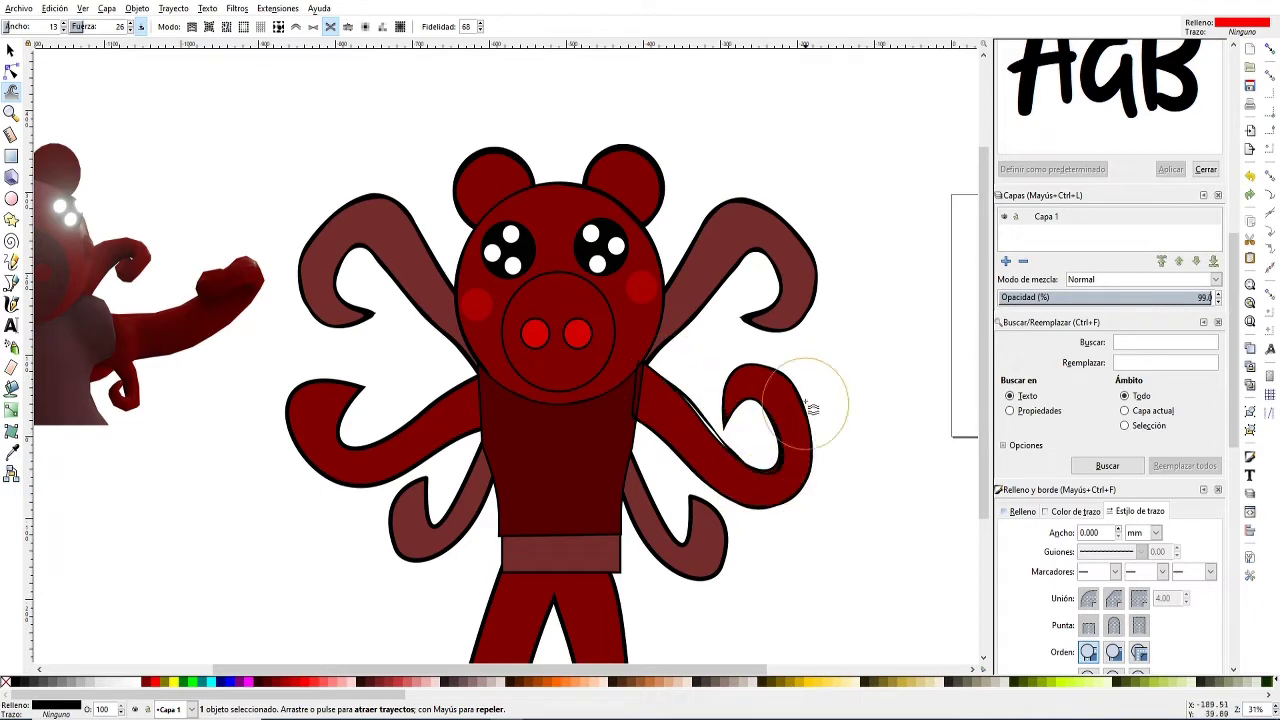
- Inspect the right arm path's nodes, then zoom back out to the whole character
key(s)
click(707, 420)
key(n)
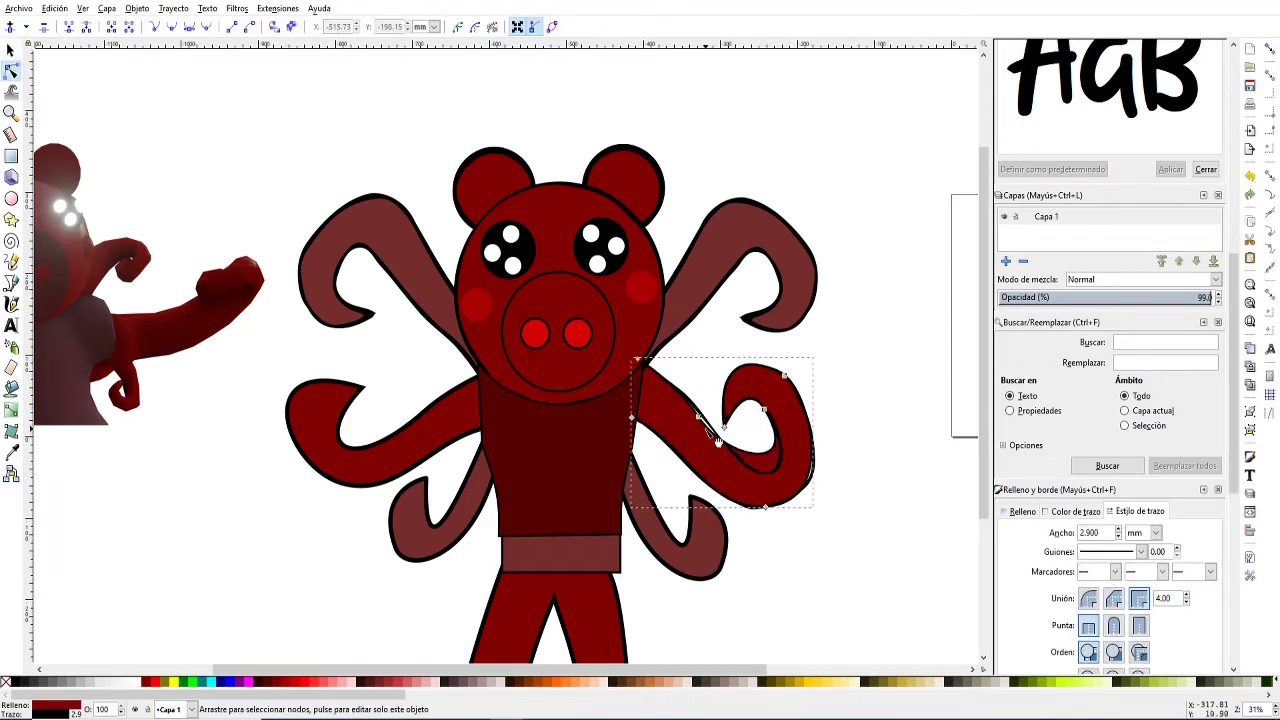
click(10, 49)
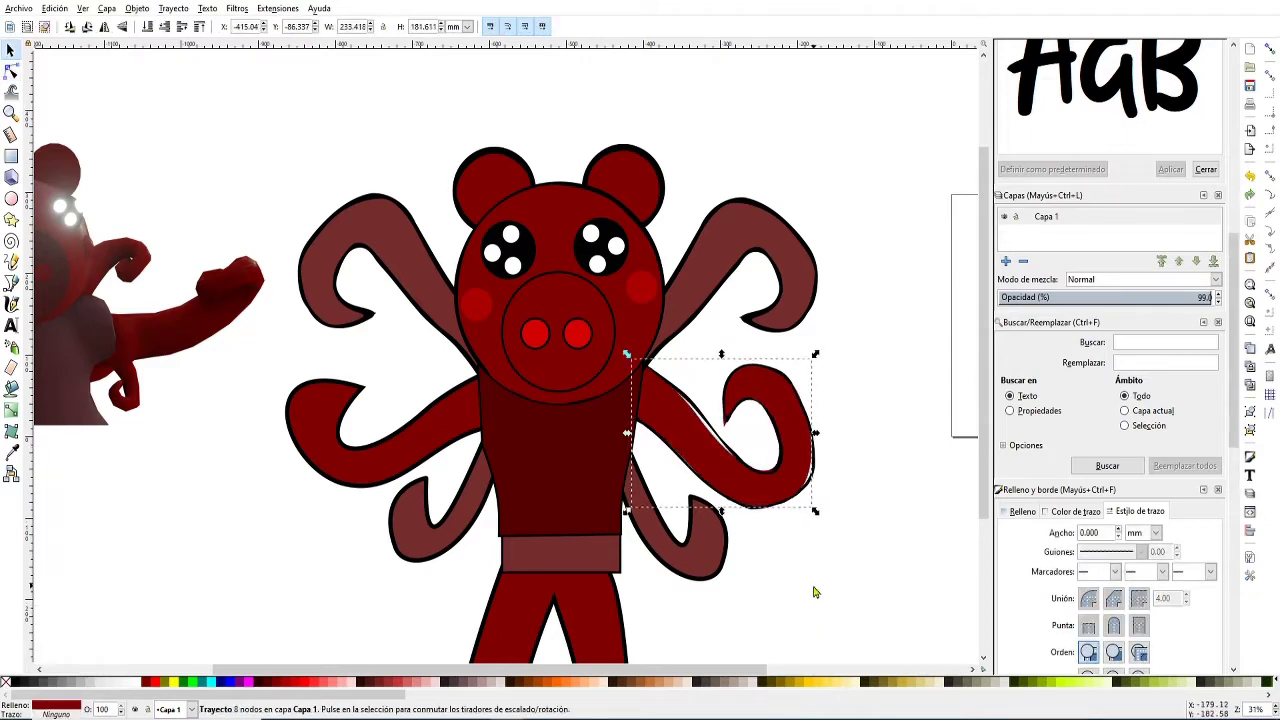
scroll(697, 462, up, 2)
key(n)
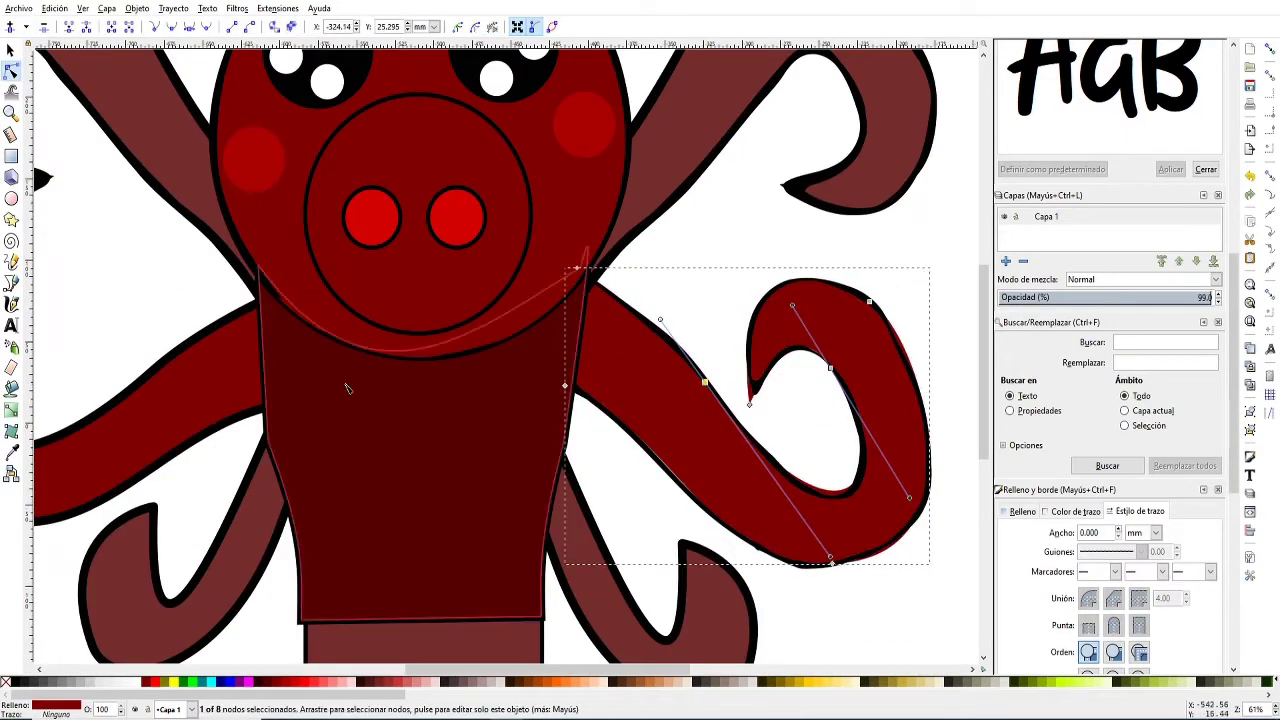
key(s)
key(minus)
key(minus)
- Tweak the lower-left arm's outline and send it behind the torso
click(290, 470)
click(173, 8)
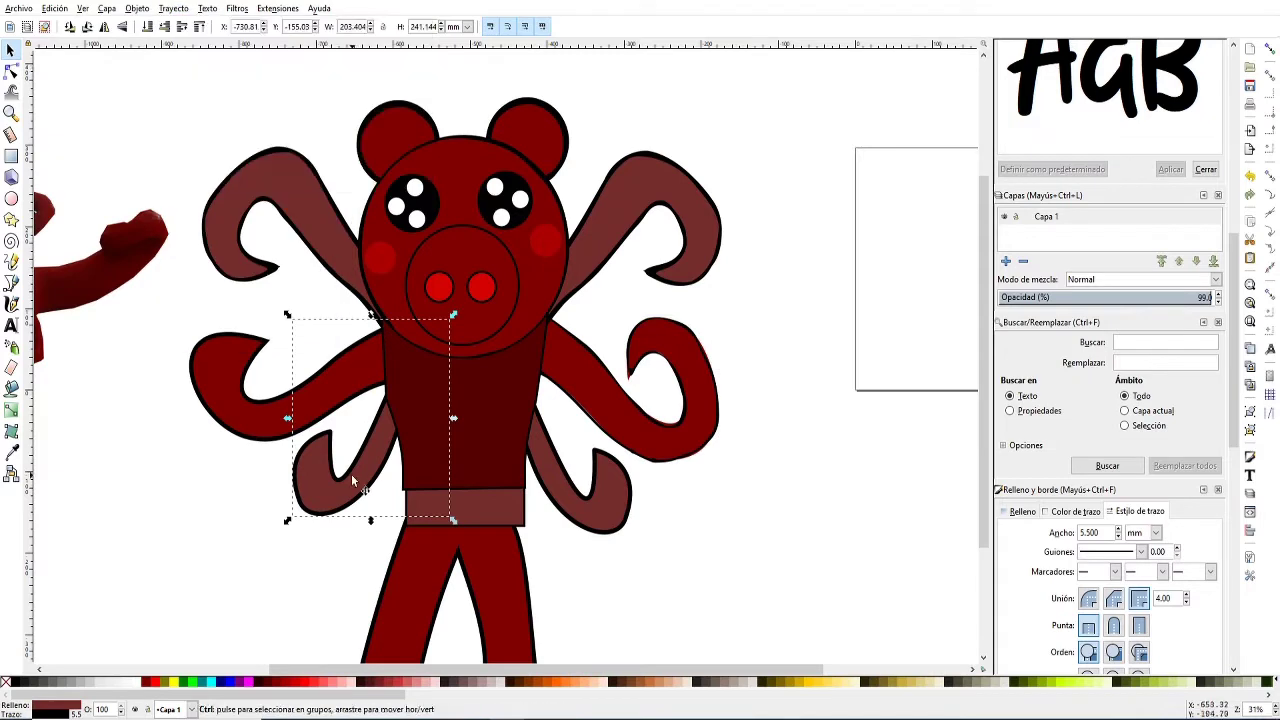
key(w)
drag(380, 423, 298, 492)
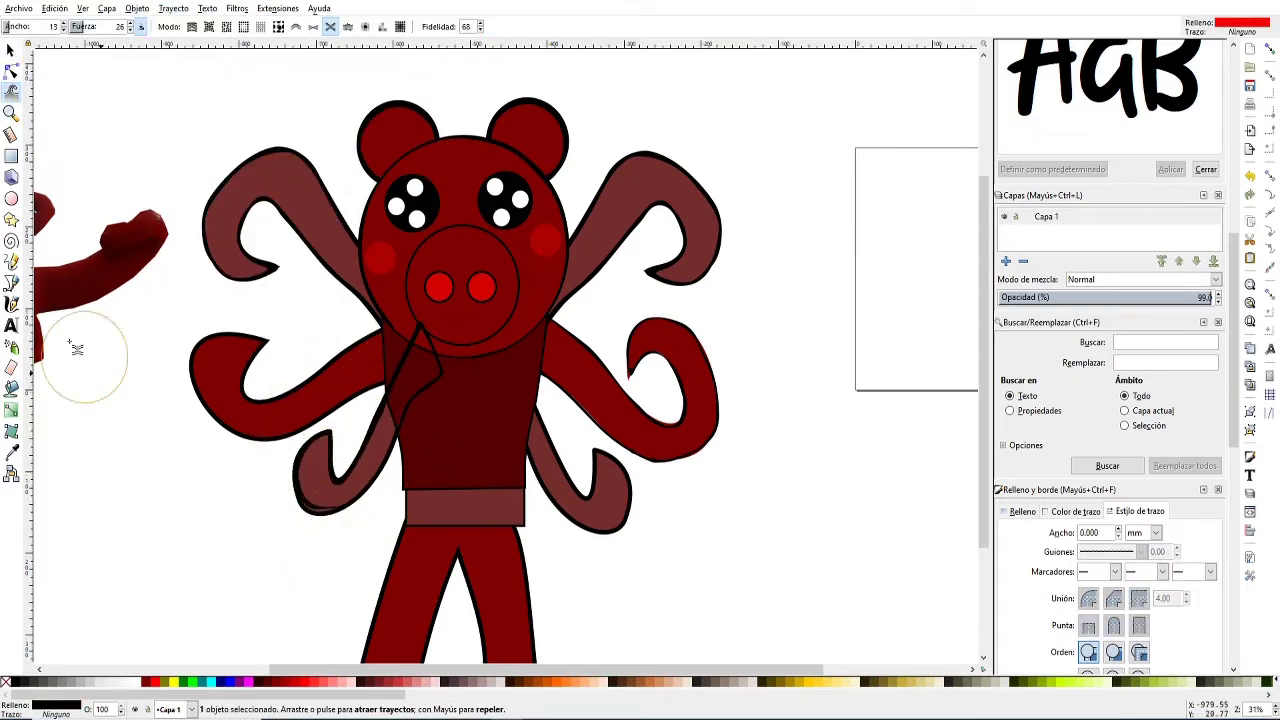
key(s)
key(Page_Down)
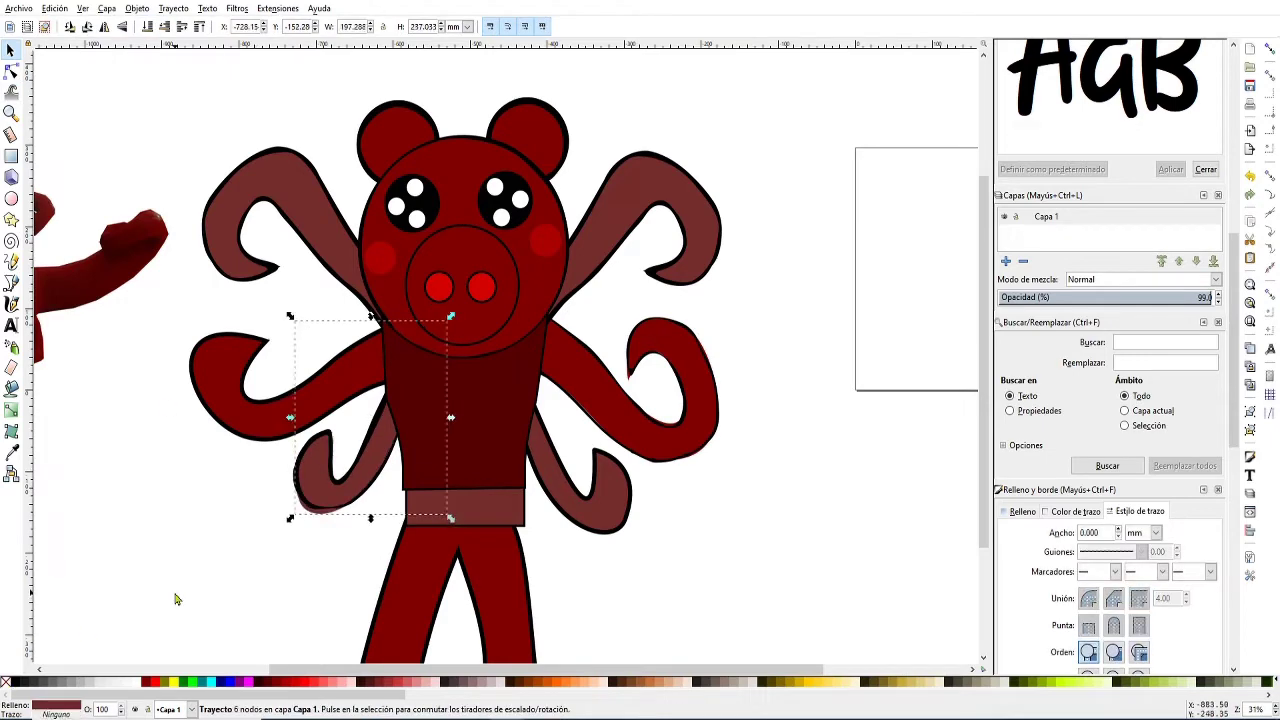
- Duplicate the left lower arm, mirror it and place it right of the torso
click(326, 522)
click(324, 480)
key(ctrl+d)
key(h)
drag(324, 480, 611, 498)
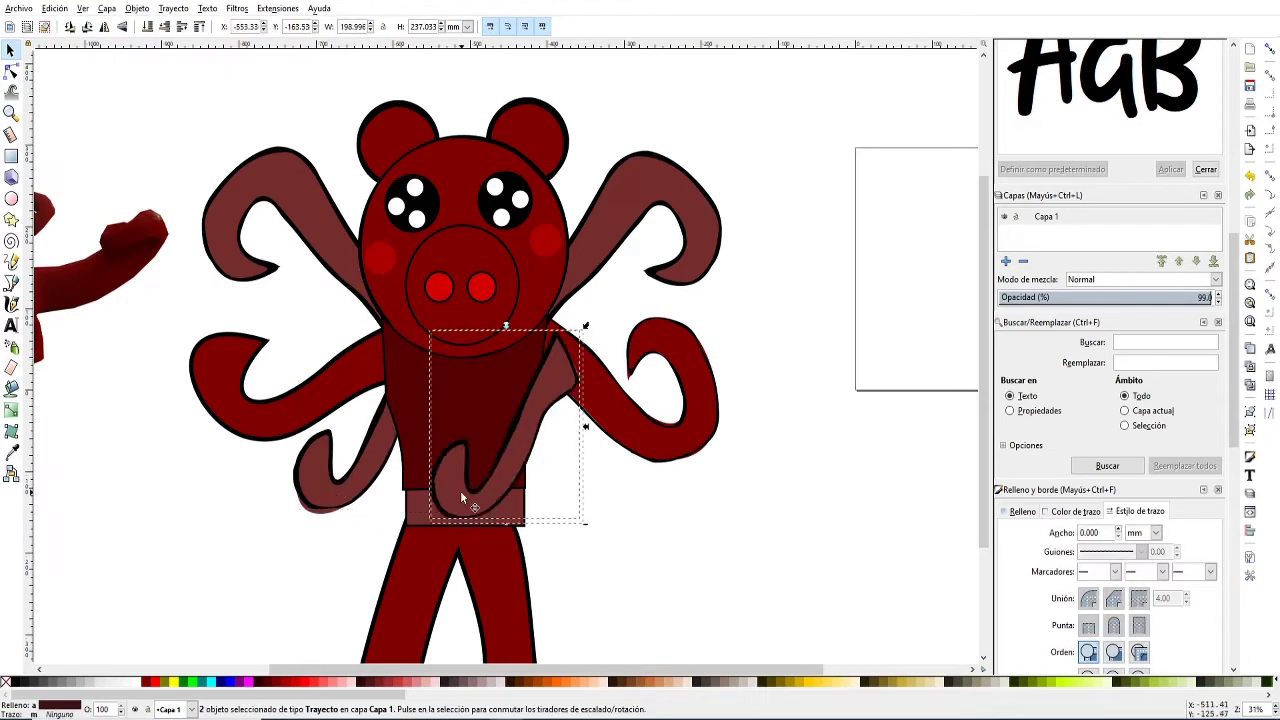
- Raise the torso to the top and push its left edge inward with the Tweak brush
click(450, 430)
key(Home)
key(w)
drag(387, 357, 564, 517)
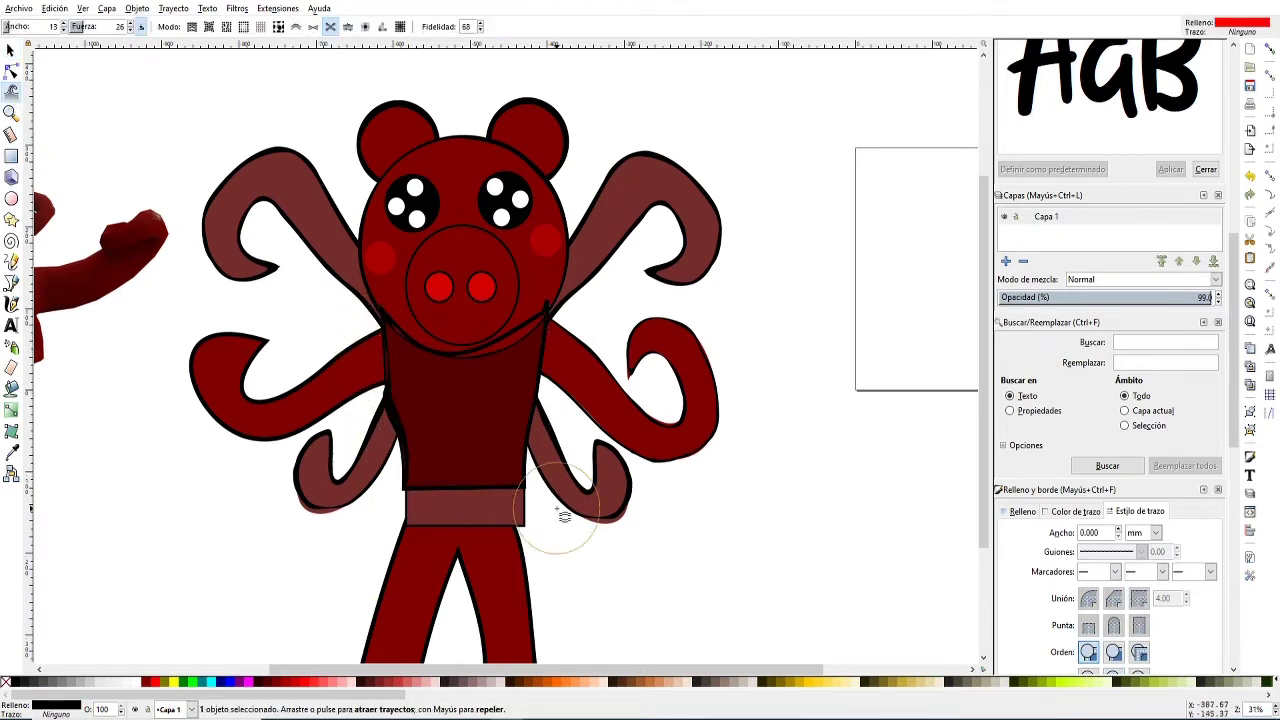
- Undo the torso reshaping and restacking, then select and cycle through the arm shapes
key(s)
key(ctrl+z)
key(ctrl+z)
click(421, 455)
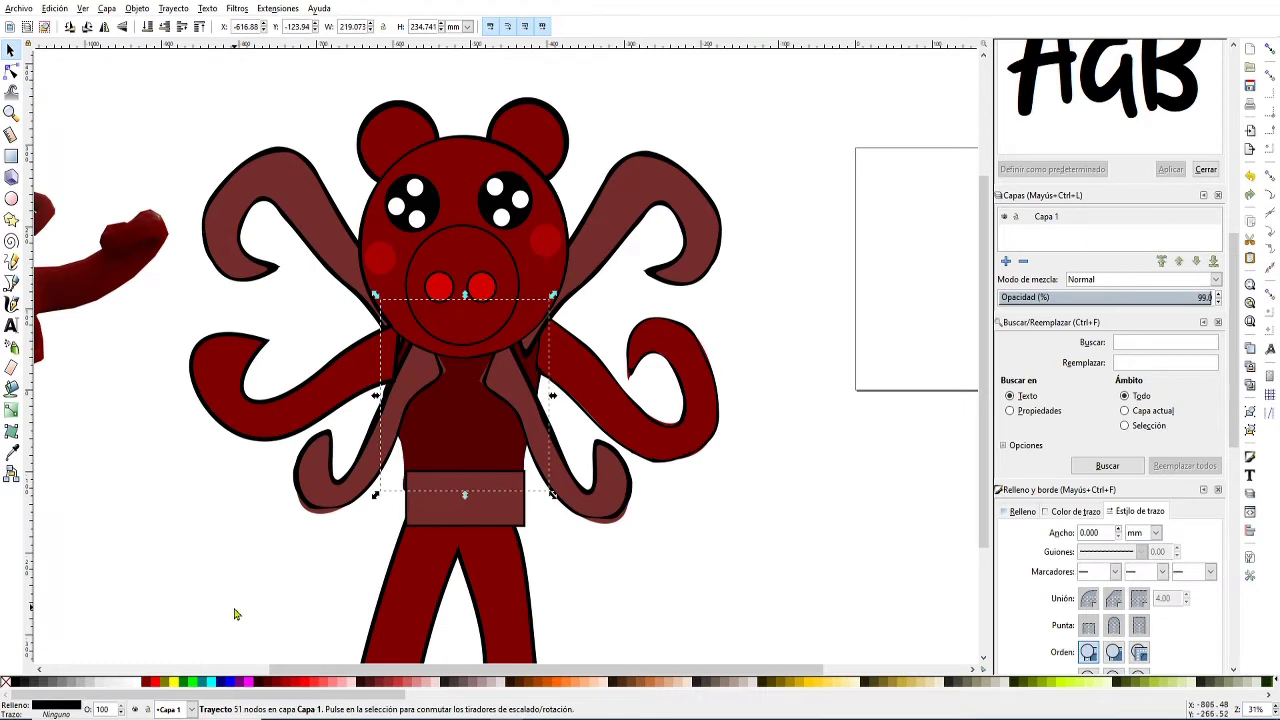
drag(237, 608, 652, 598)
key(Tab)
key(Tab)
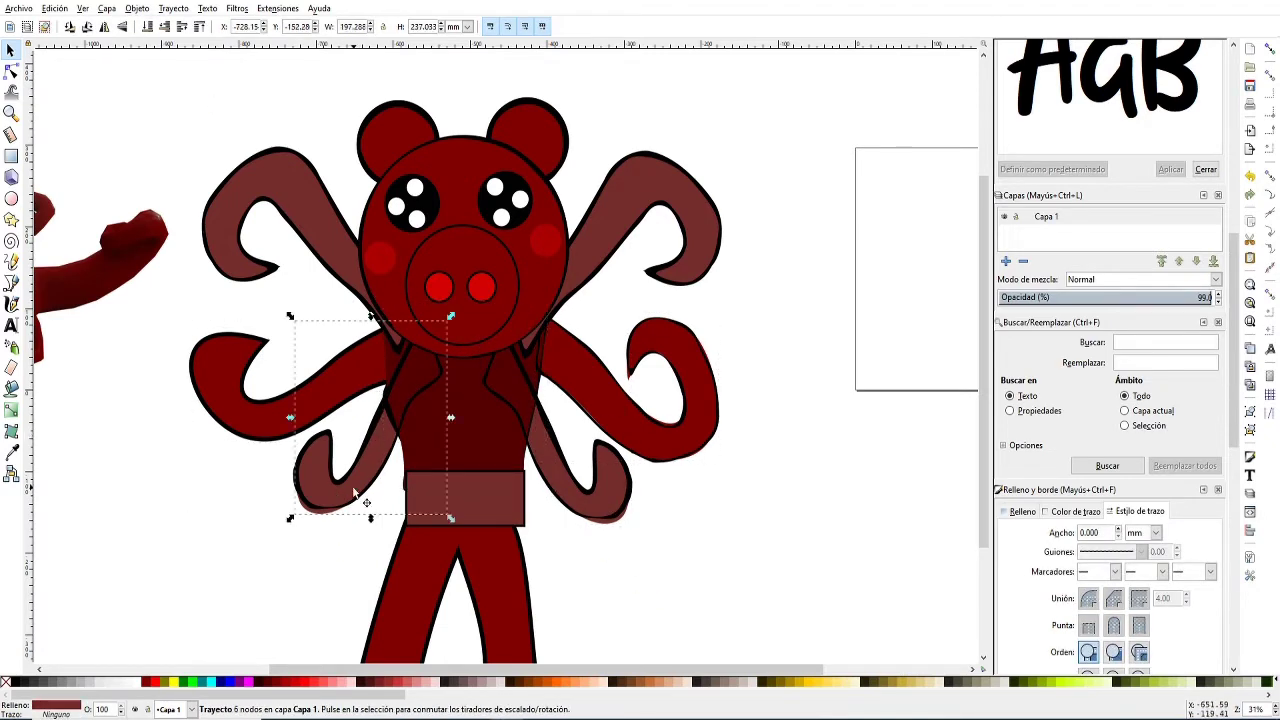
key(Tab)
key(Escape)
- Stack the dark torso above the lapels but one level under the belt
click(564, 447)
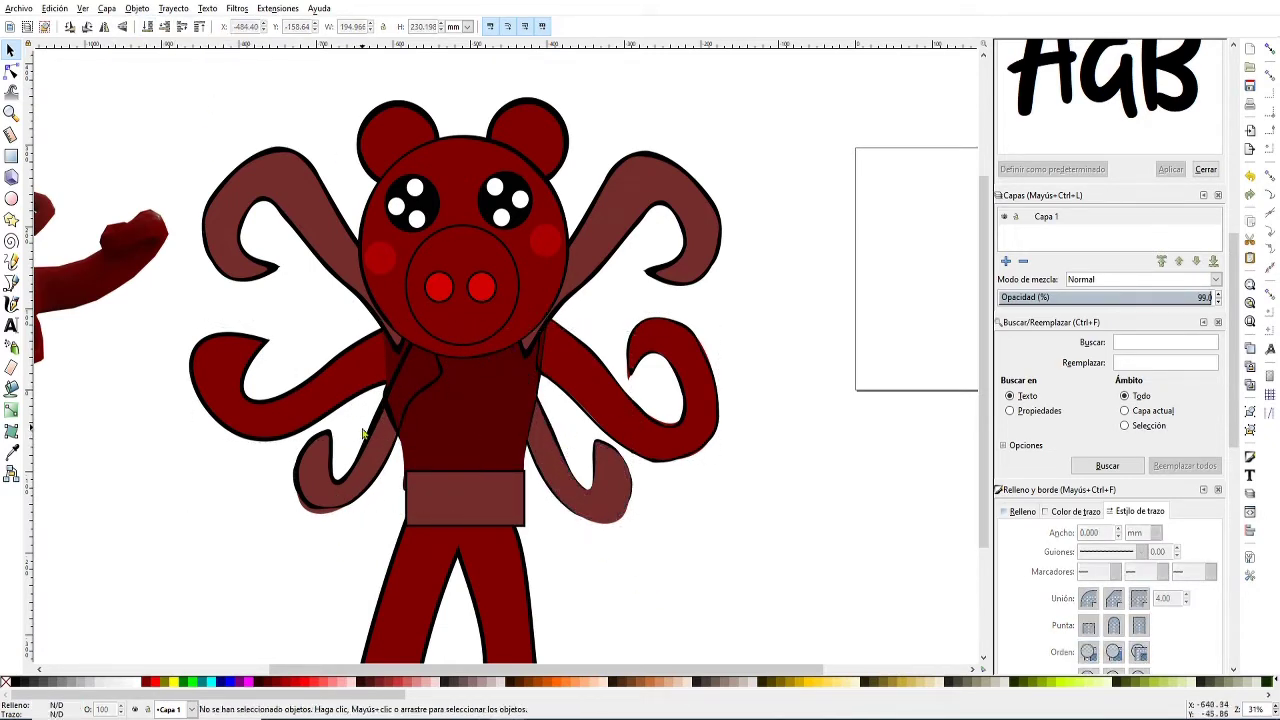
click(411, 417)
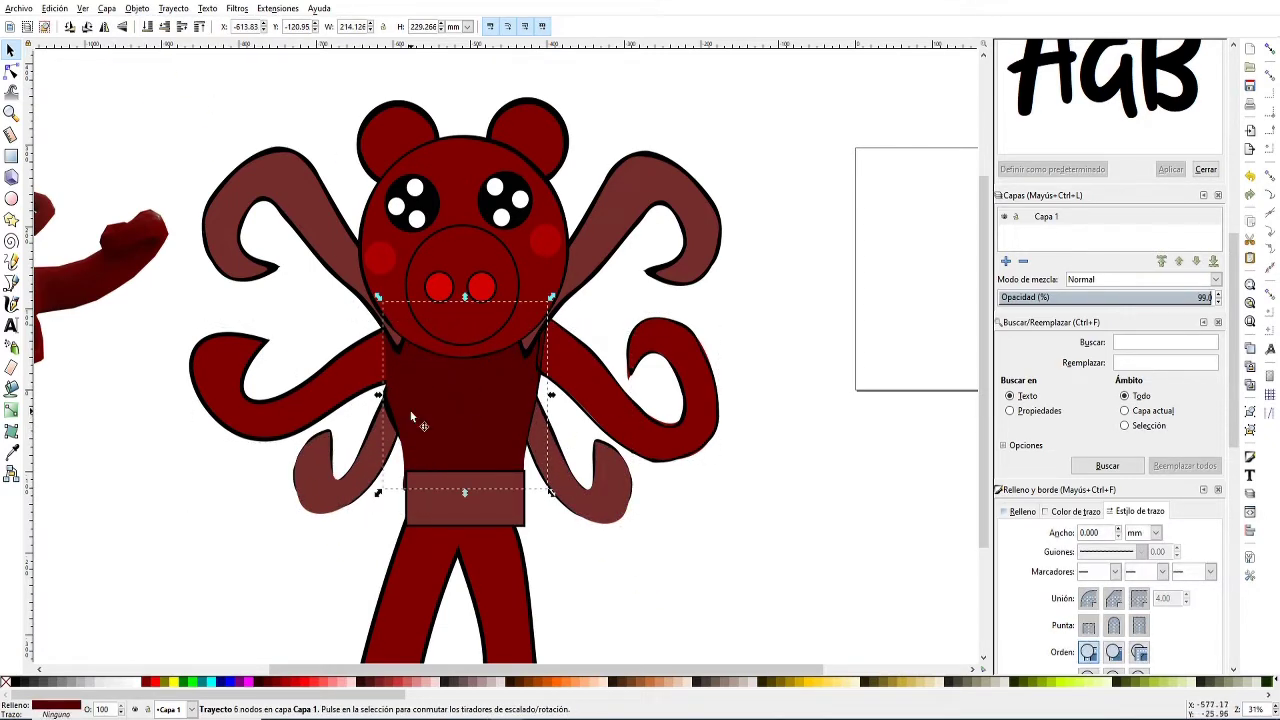
click(178, 30)
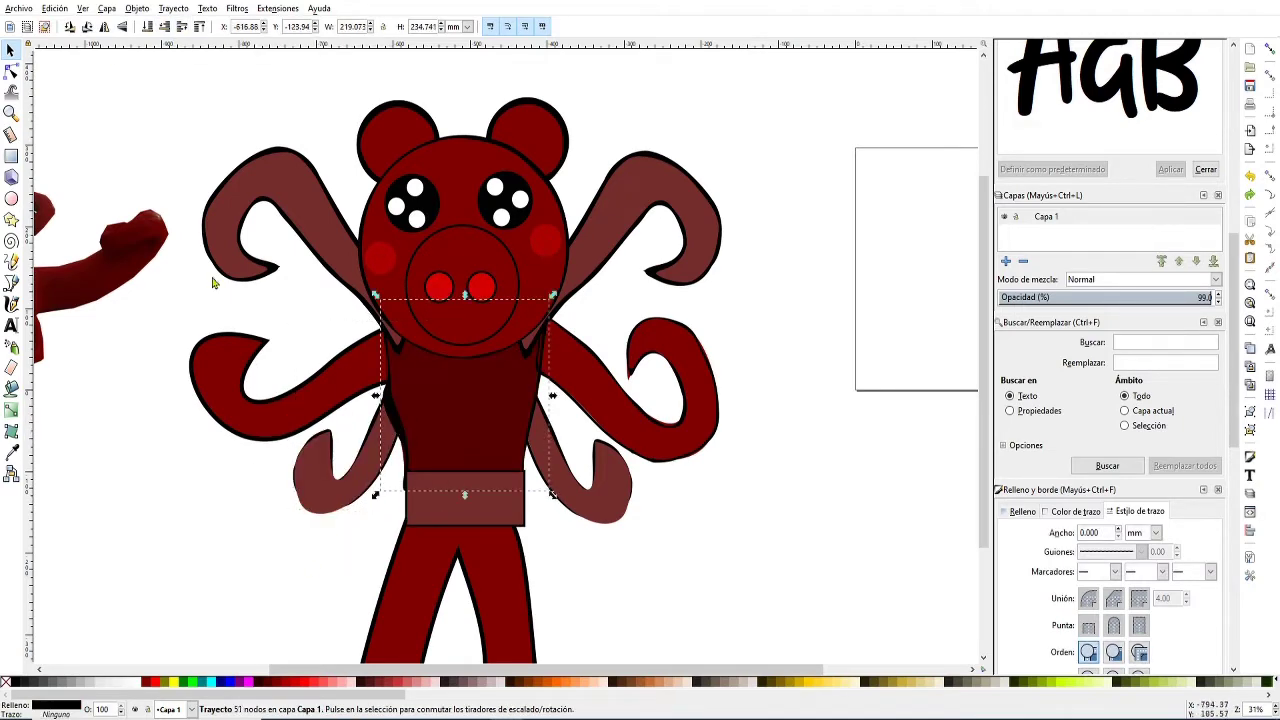
click(178, 30)
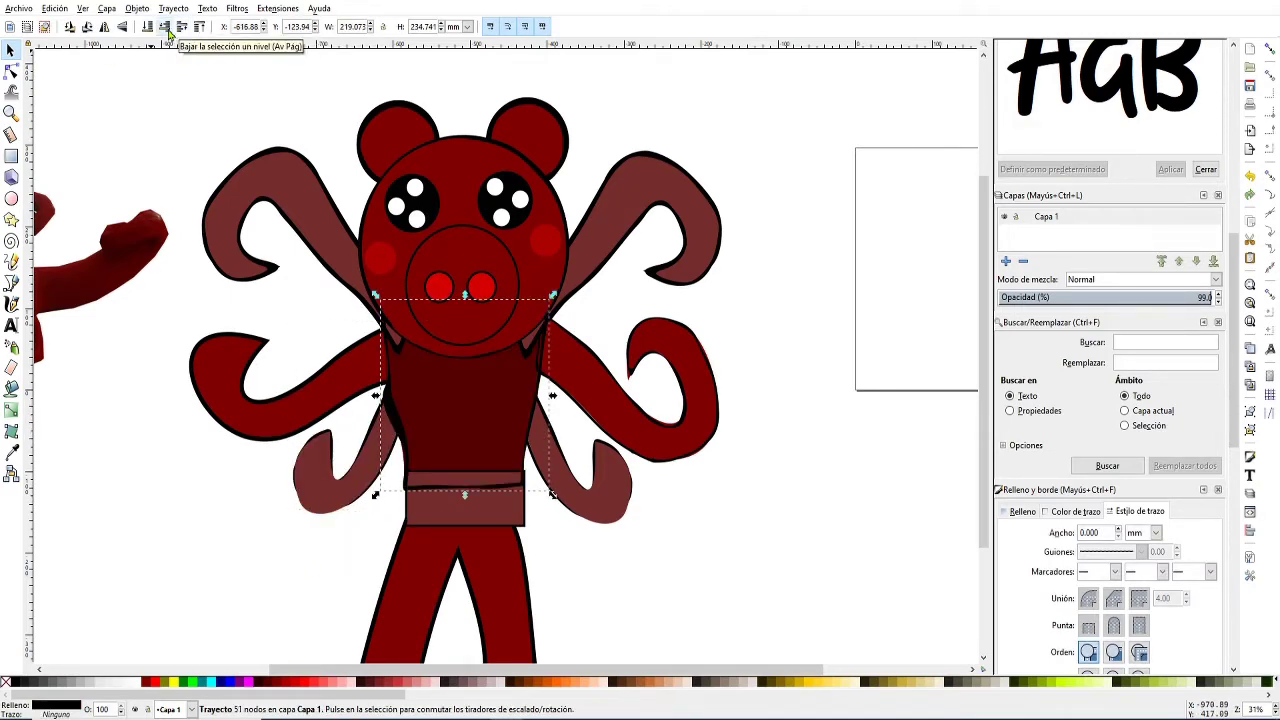
click(11, 72)
click(11, 50)
- Select the upper right arm, upper left arm and belt rectangle in turn
click(602, 234)
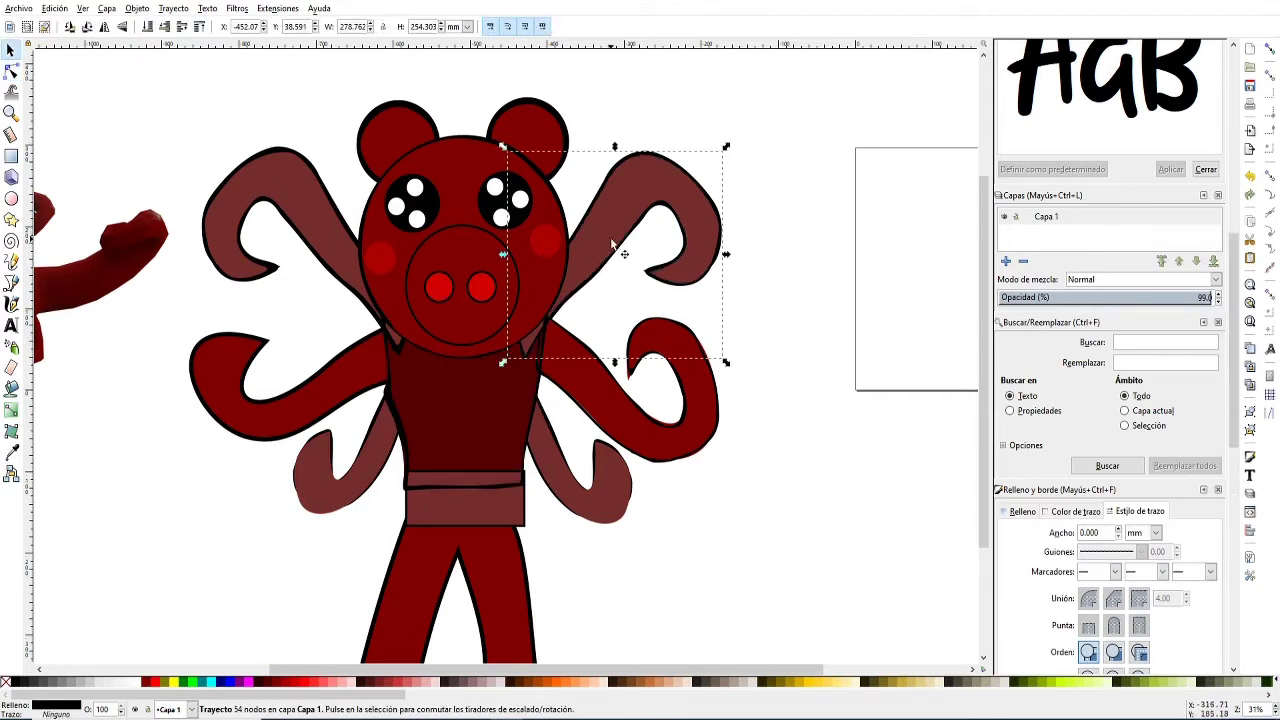
click(228, 147)
click(232, 170)
click(481, 517)
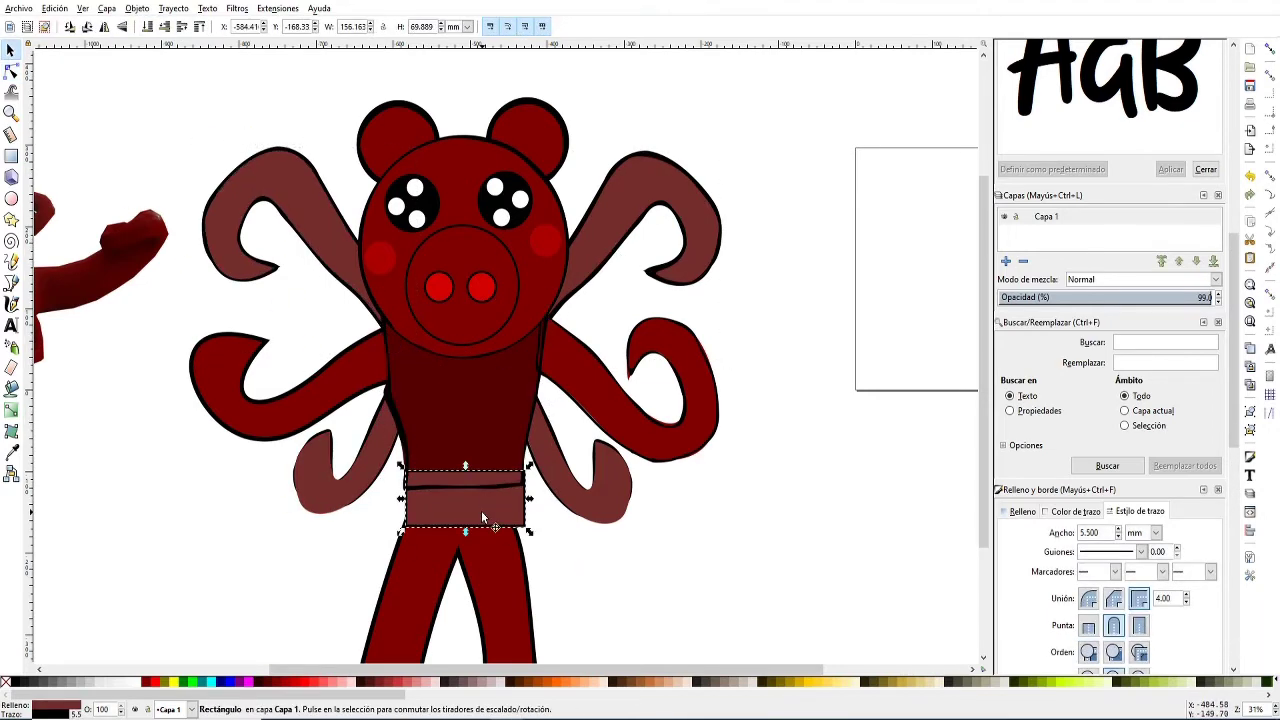
- Convert the belt to a path and bend its top edge into a gentle curve
scroll(504, 440, down, 2)
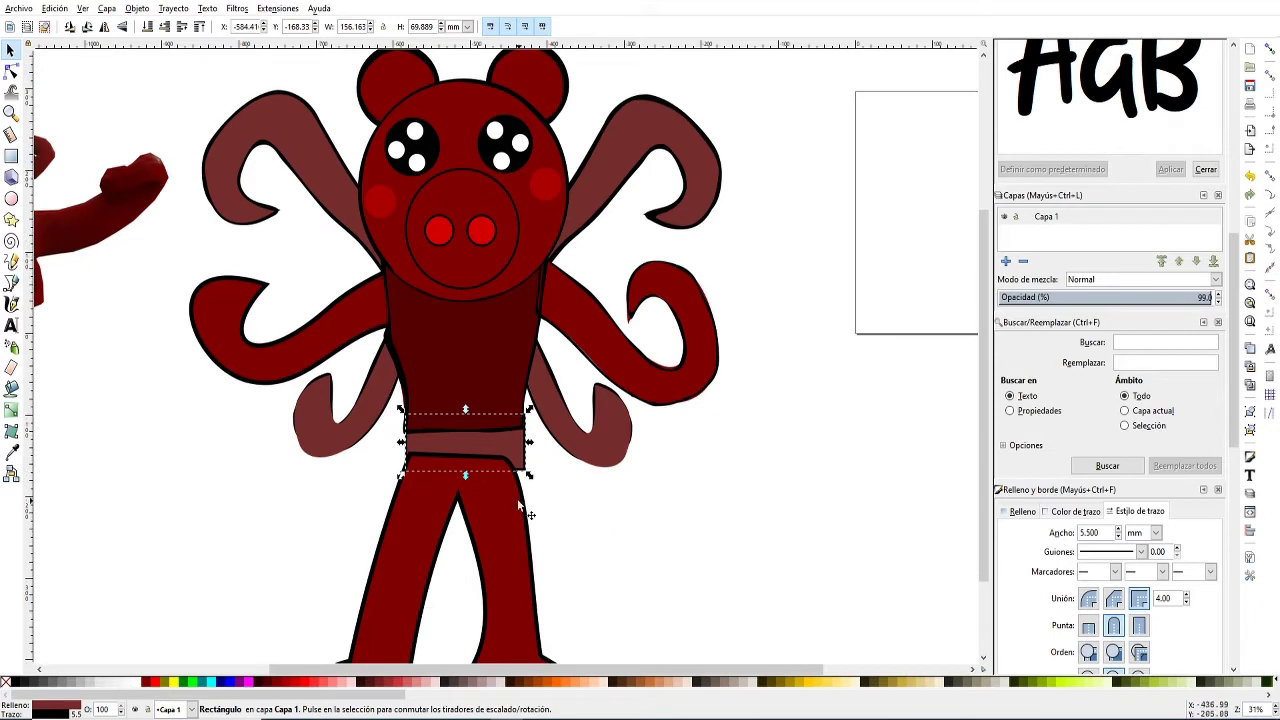
click(172, 8)
click(160, 15)
key(n)
click(680, 534)
click(483, 430)
drag(483, 430, 497, 442)
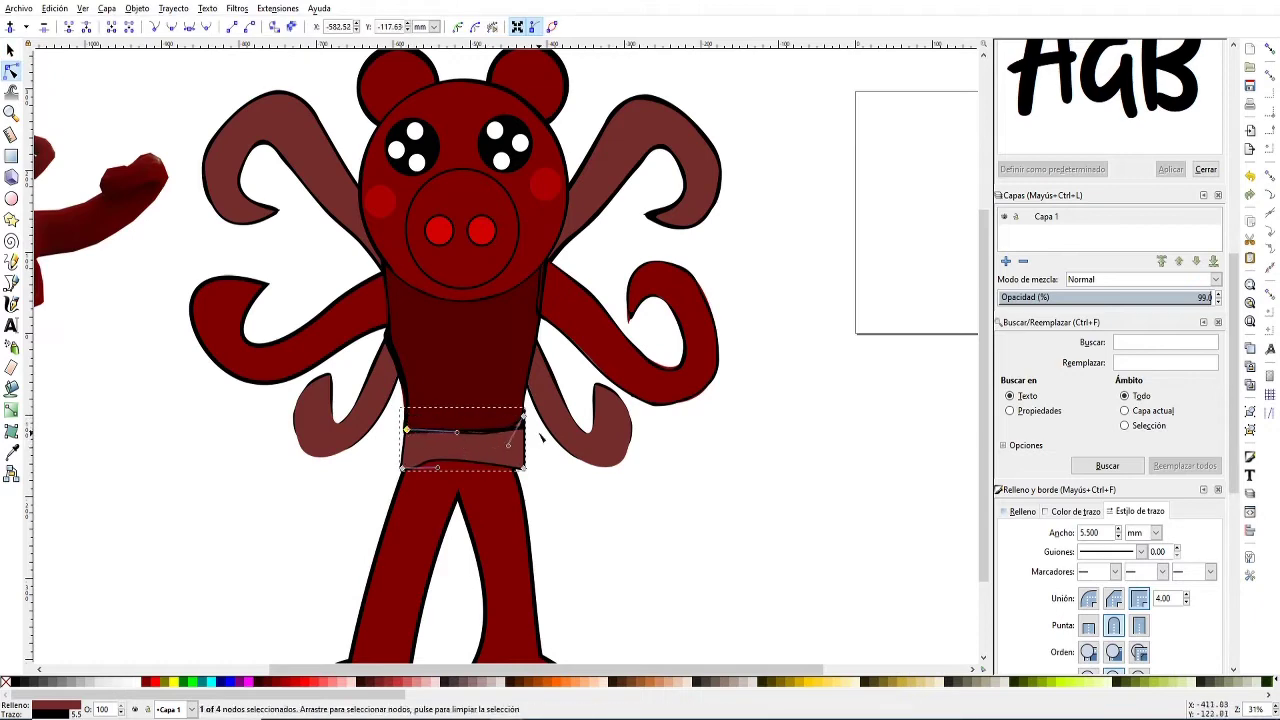
scroll(226, 493, down, 1)
key(s)
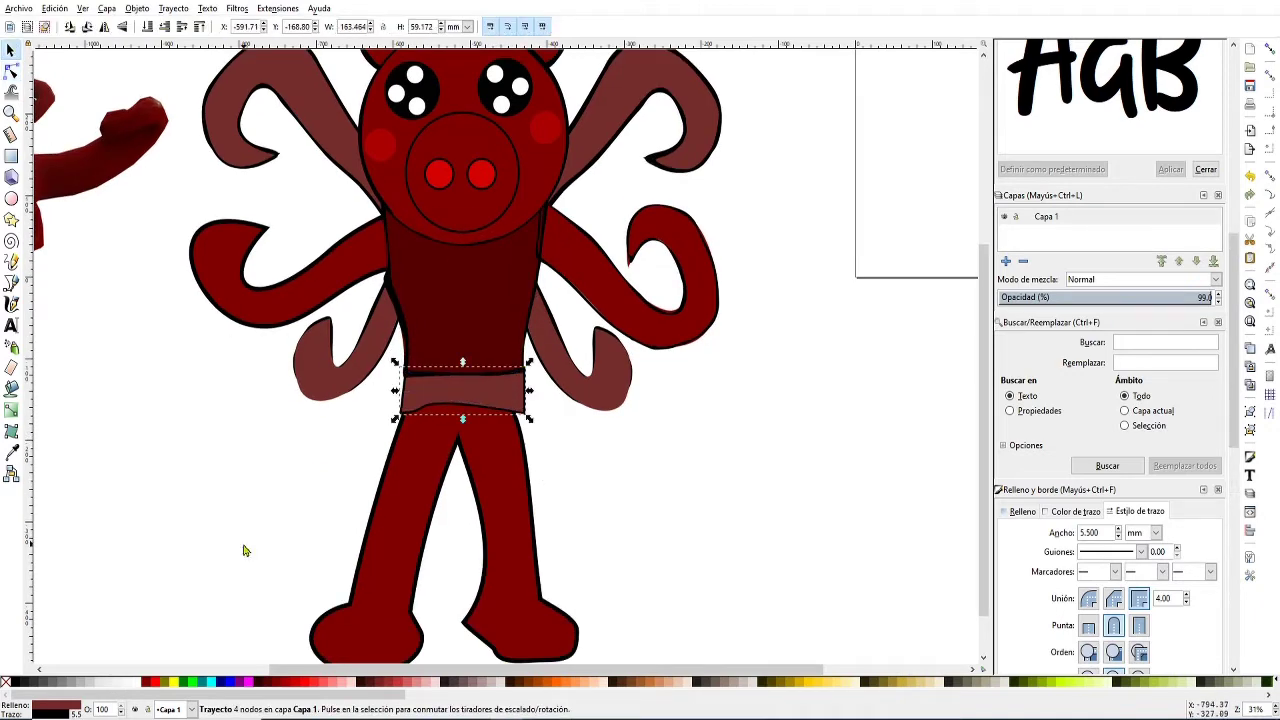
- Apply Stroke to Path to the legs' black outline and tweak it freehand
click(376, 523)
click(173, 8)
click(190, 41)
key(w)
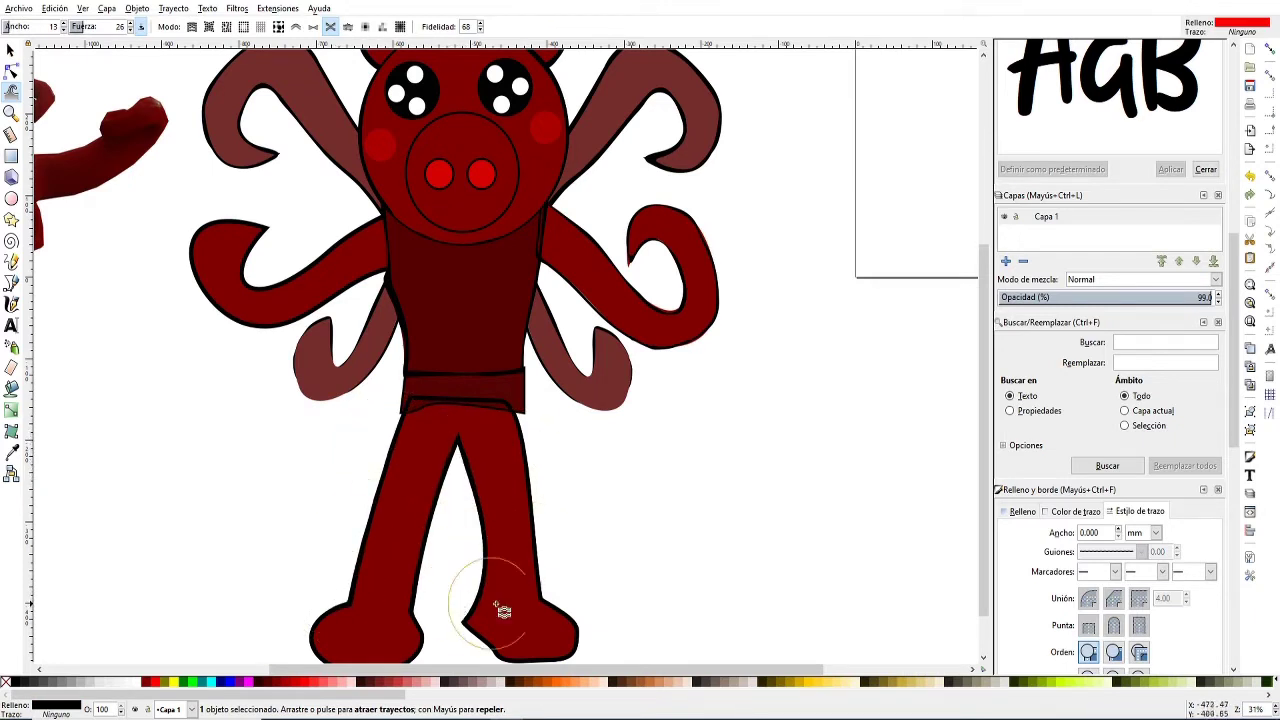
scroll(385, 607, down, 1)
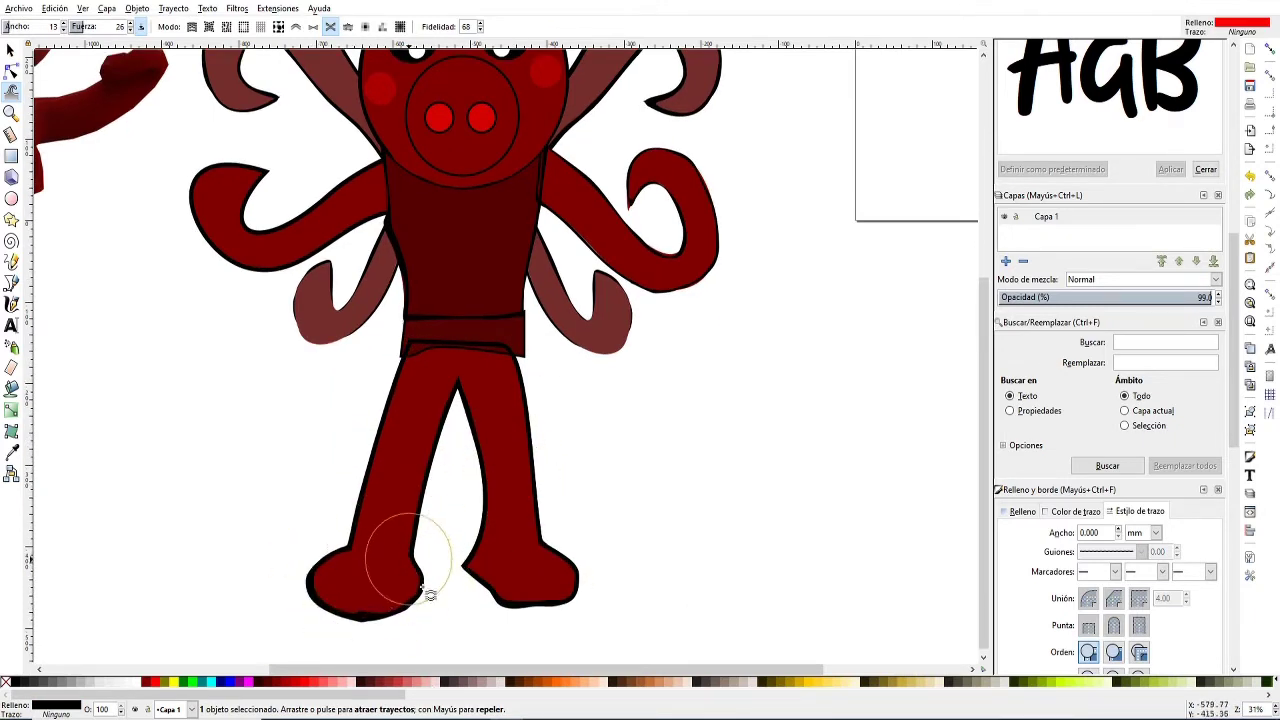
key(s)
click(397, 482)
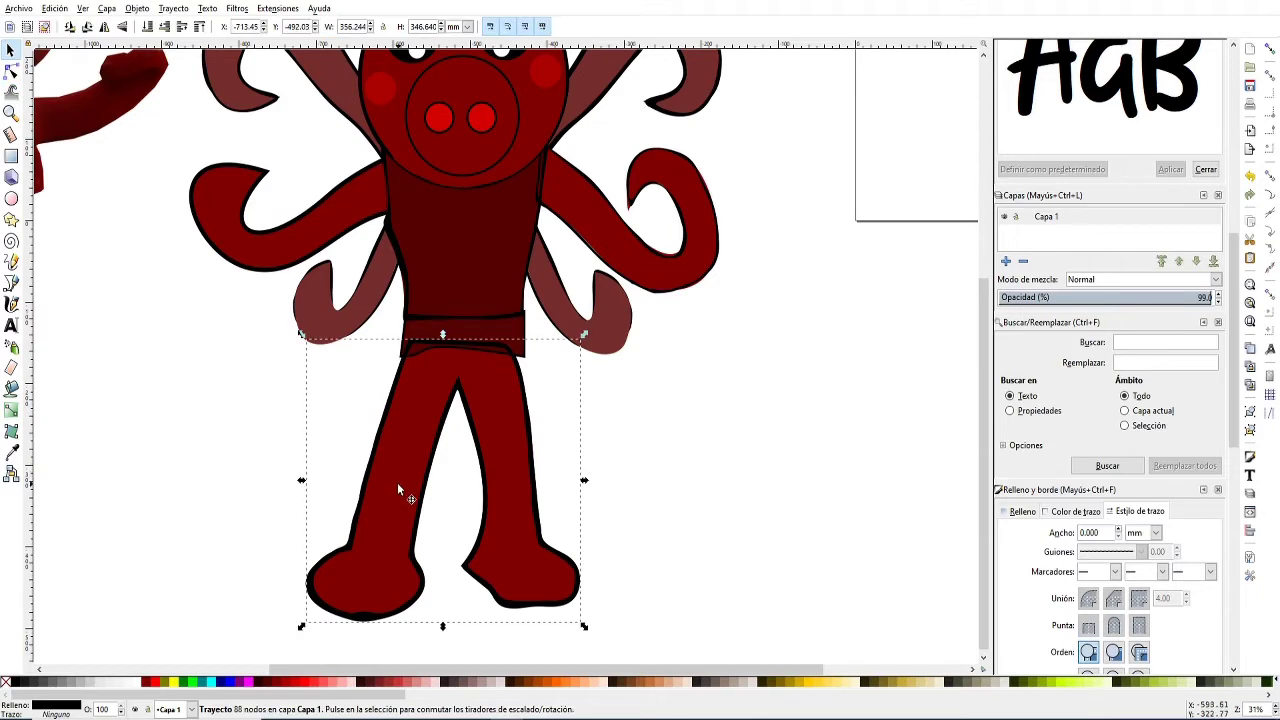
click(244, 507)
- Zoom out and rubber-band select every part of the character
click(400, 386)
scroll(306, 571, down, 2)
scroll(306, 571, down, 1)
drag(675, 118, 335, 557)
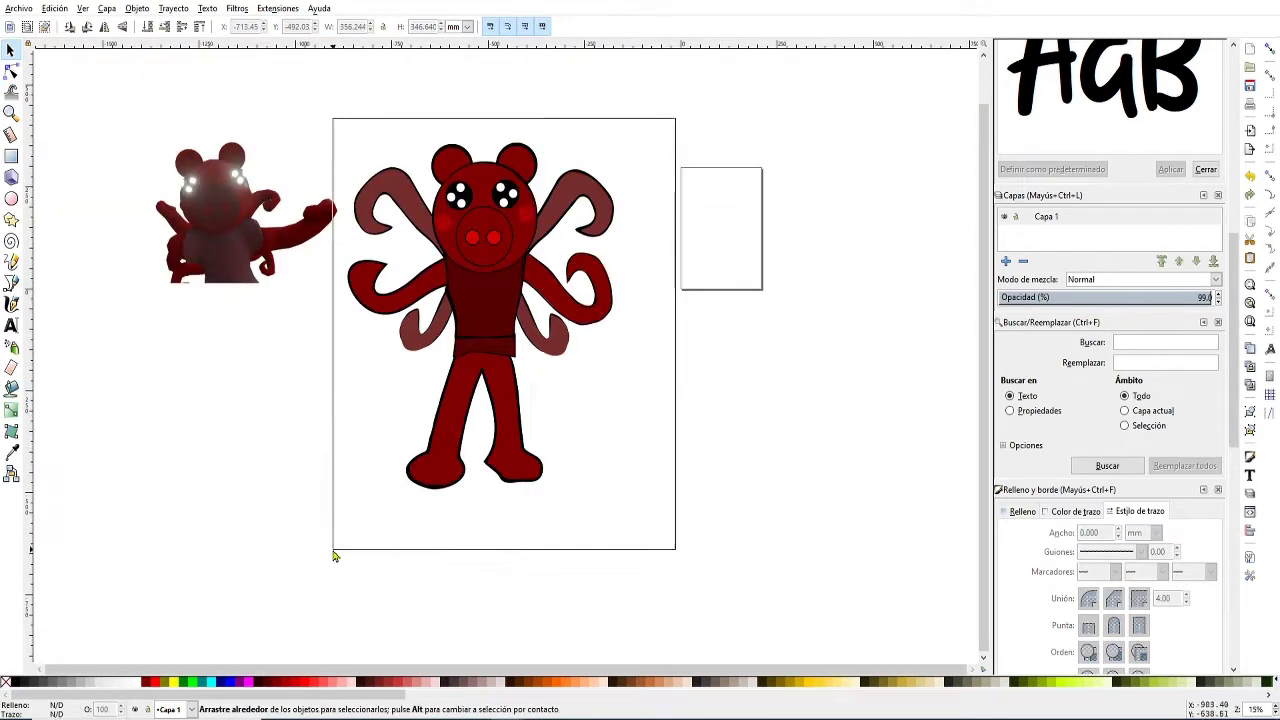
- Group the character and add a new layer, Capa 2, with Overlay (Superposición) blend
key(ctrl+g)
key(plus)
click(1006, 261)
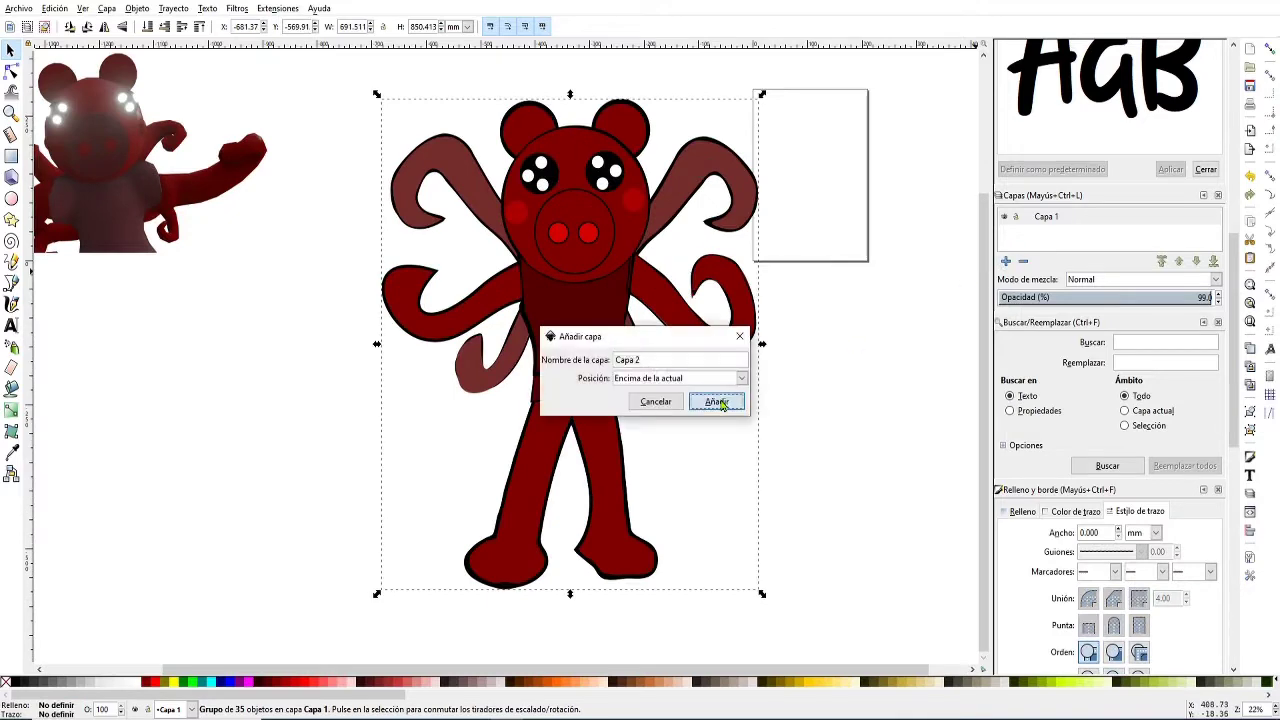
click(716, 401)
click(1140, 279)
click(1100, 391)
scroll(598, 178, up, 1)
scroll(340, 260, up, 2)
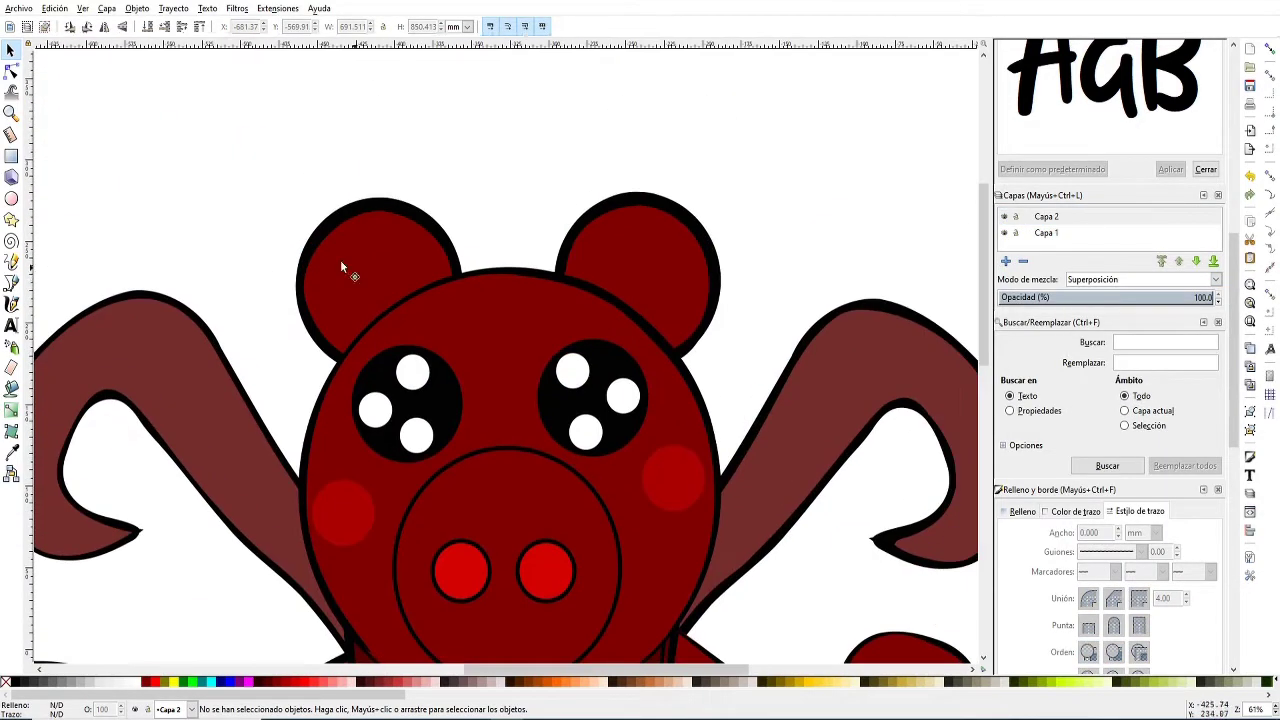
- Curve a crescent highlight over the right ear; keep Overlay blend at 46.9% opacity
key(n)
drag(598, 214, 712, 298)
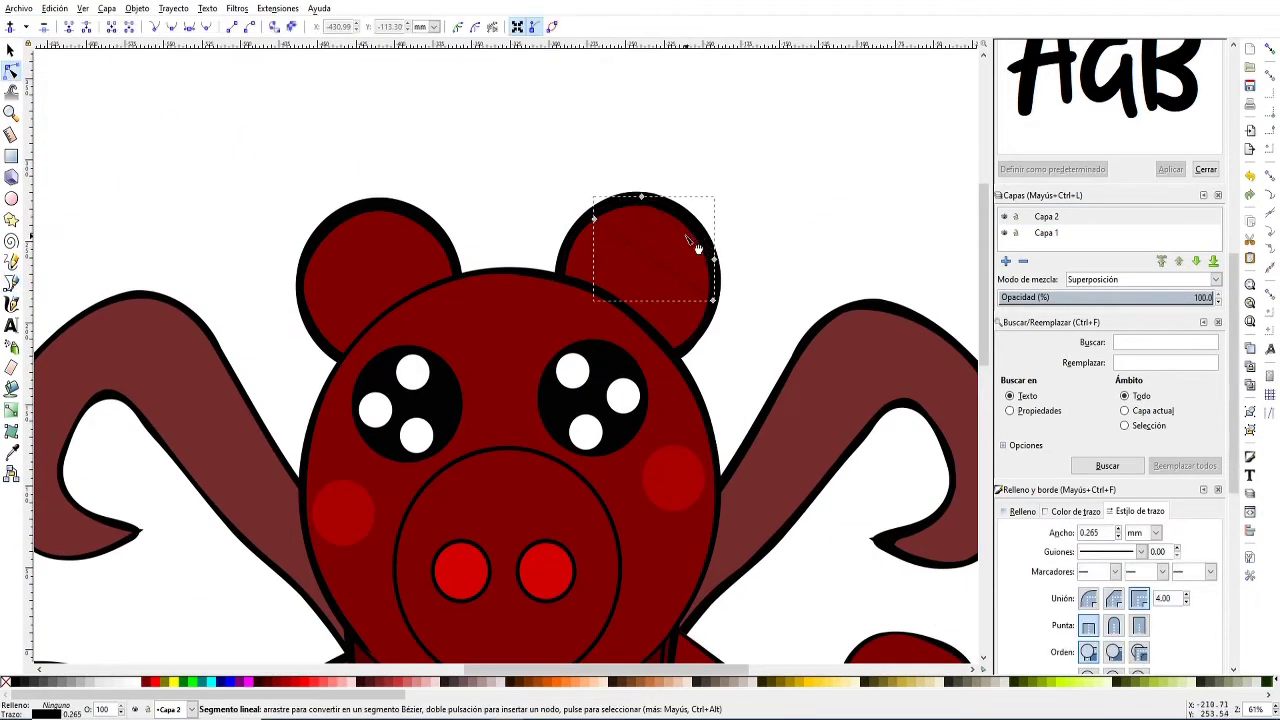
drag(697, 248, 686, 263)
click(1140, 279)
click(1095, 316)
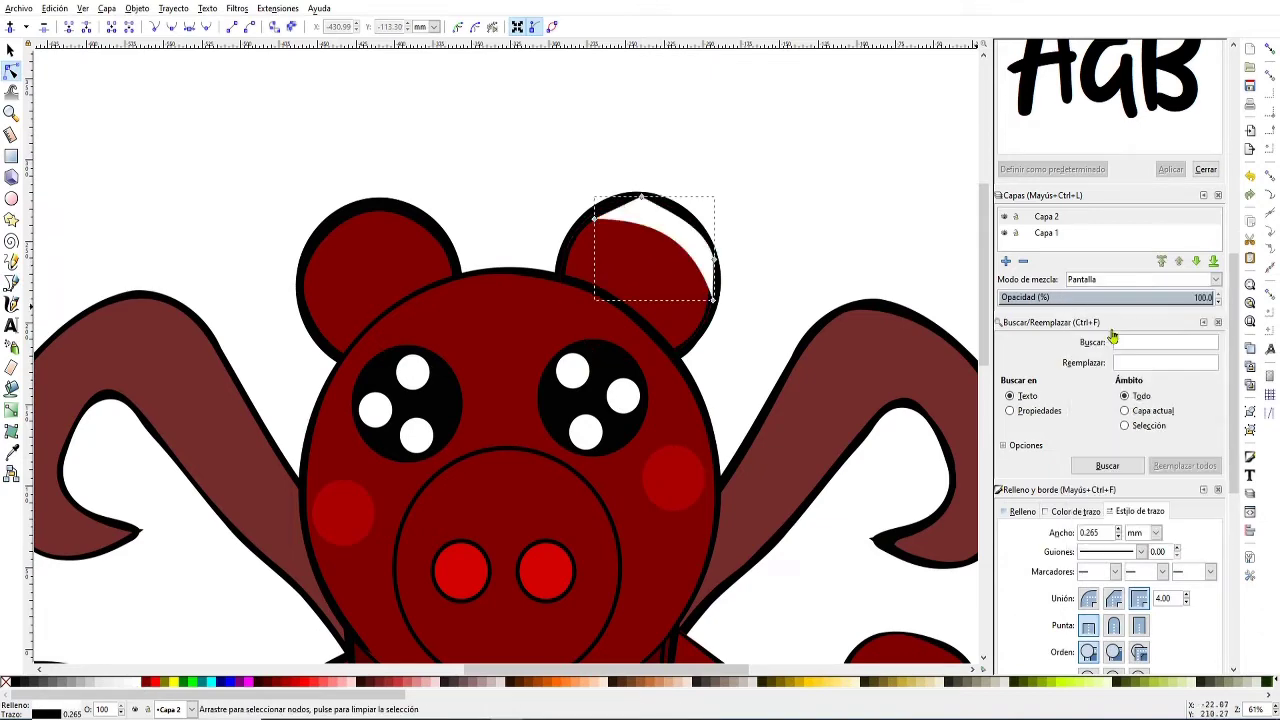
click(1140, 279)
click(1100, 391)
drag(1200, 297, 1098, 297)
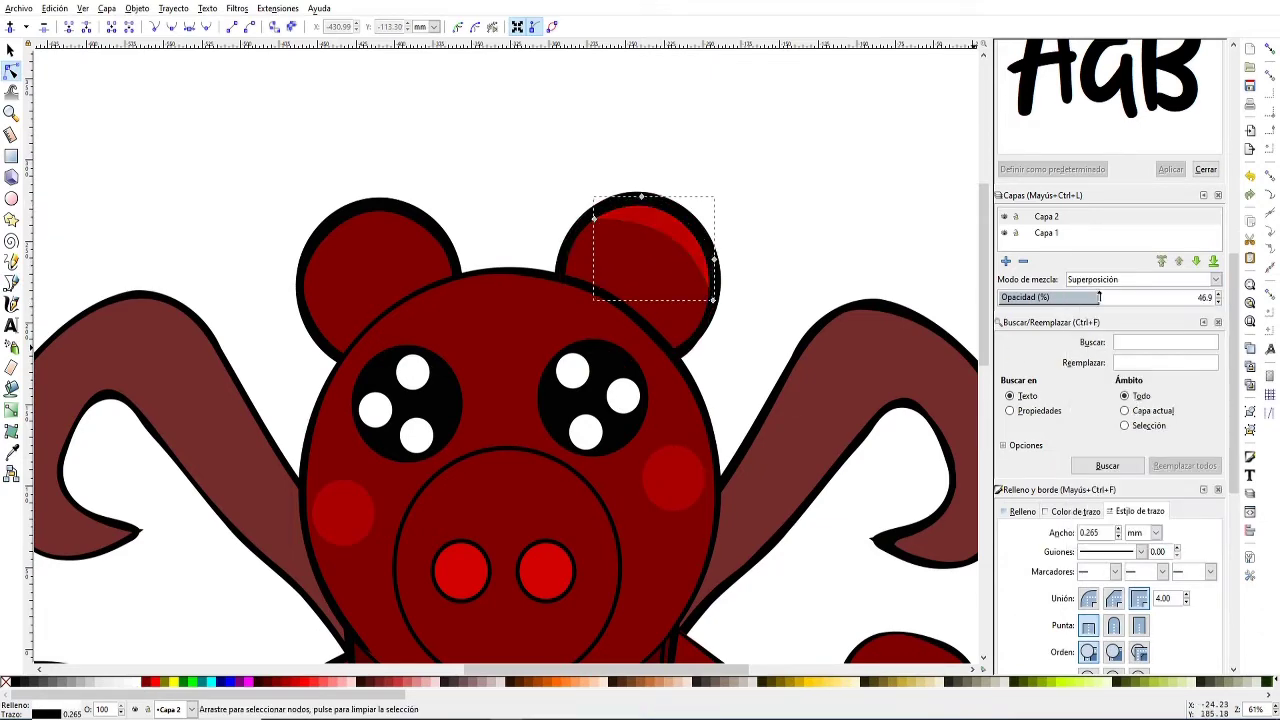
key(s)
- Duplicate the ear highlight and place the copy on the left ear
key(ctrl+d)
drag(677, 235, 423, 244)
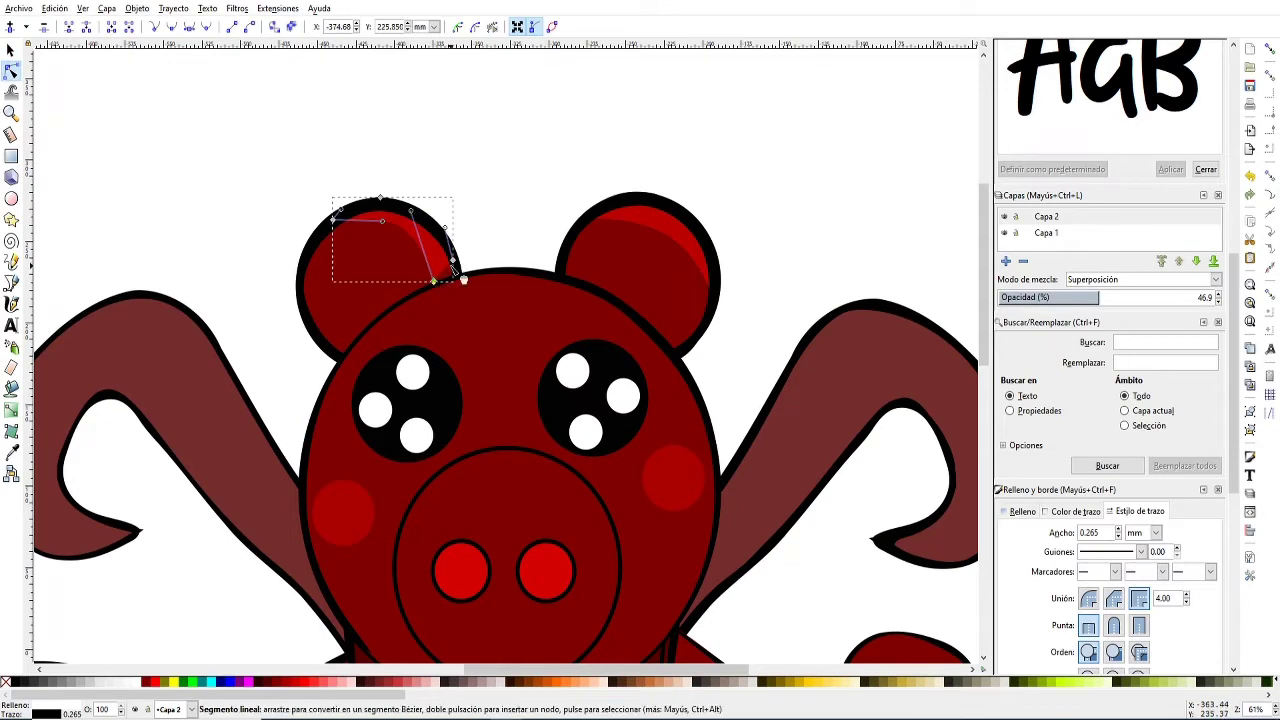
scroll(455, 142, down, 2)
key(Escape)
- Draw a lighter face highlight shape and bow its diagonal edge into a curve
click(11, 283)
click(418, 216)
click(628, 575)
click(675, 465)
click(510, 216)
key(n)
click(107, 681)
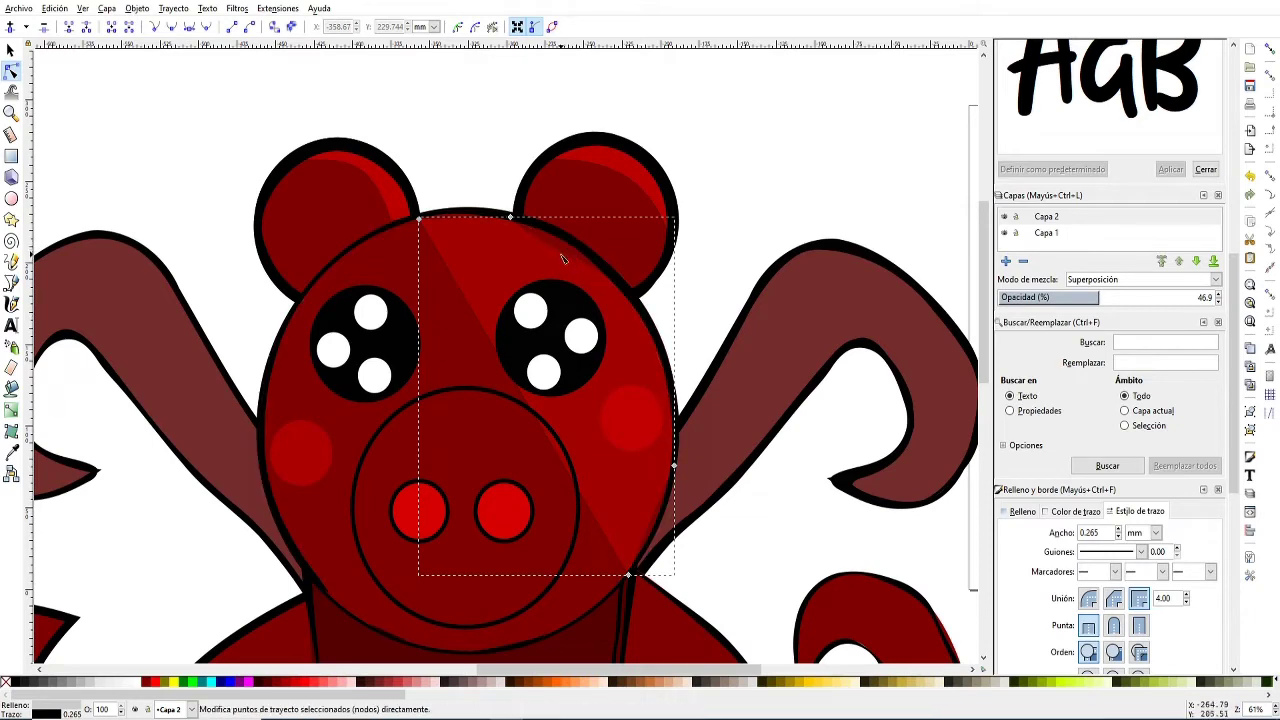
drag(480, 320, 610, 375)
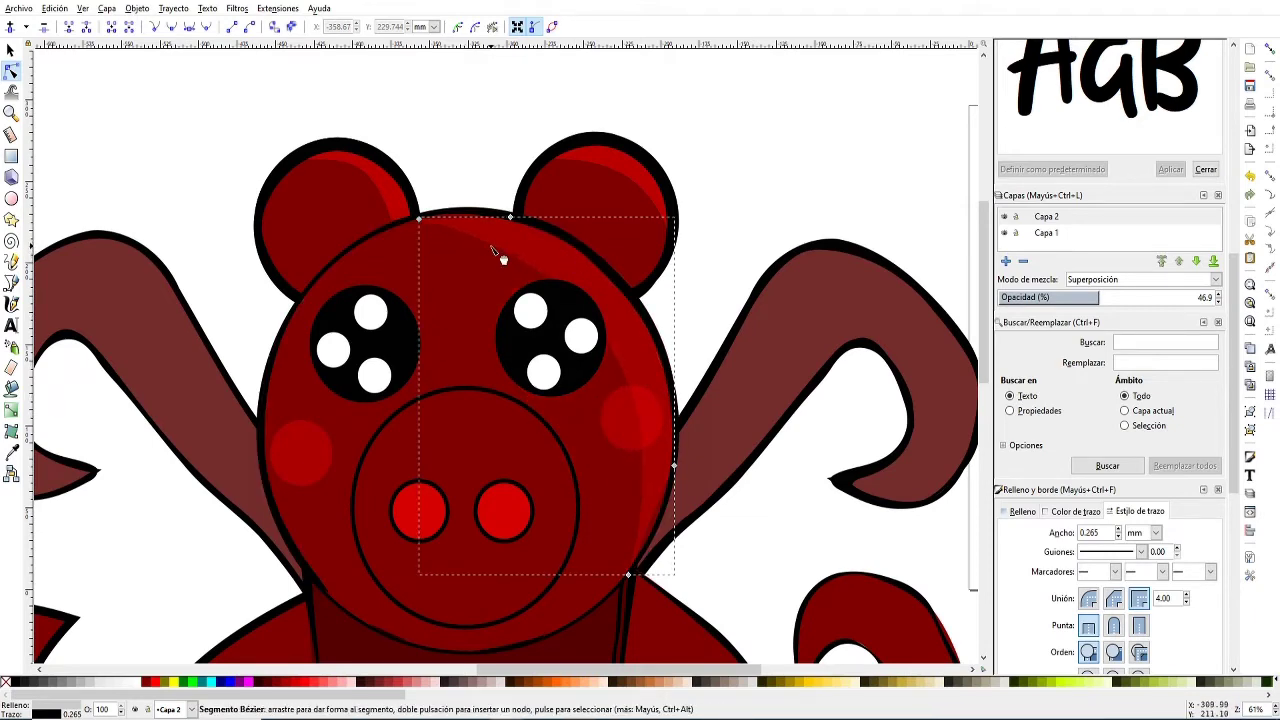
key(s)
scroll(412, 414, right, 5)
click(412, 414)
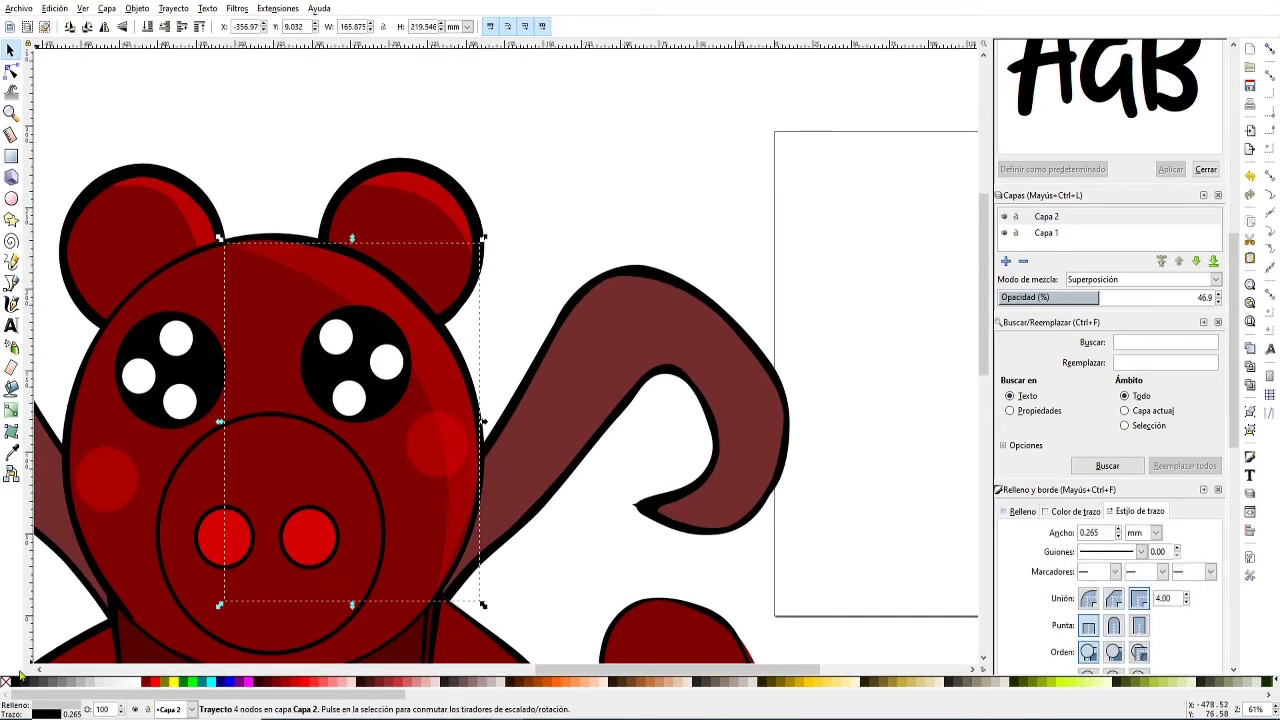
- Remove the stroke from the left ear highlight
click(347, 188)
right_click(45, 714)
right_click(180, 204)
click(181, 201)
right_click(45, 714)
click(30, 622)
- Draw a highlight band along the upper arm and curve its edges
click(11, 283)
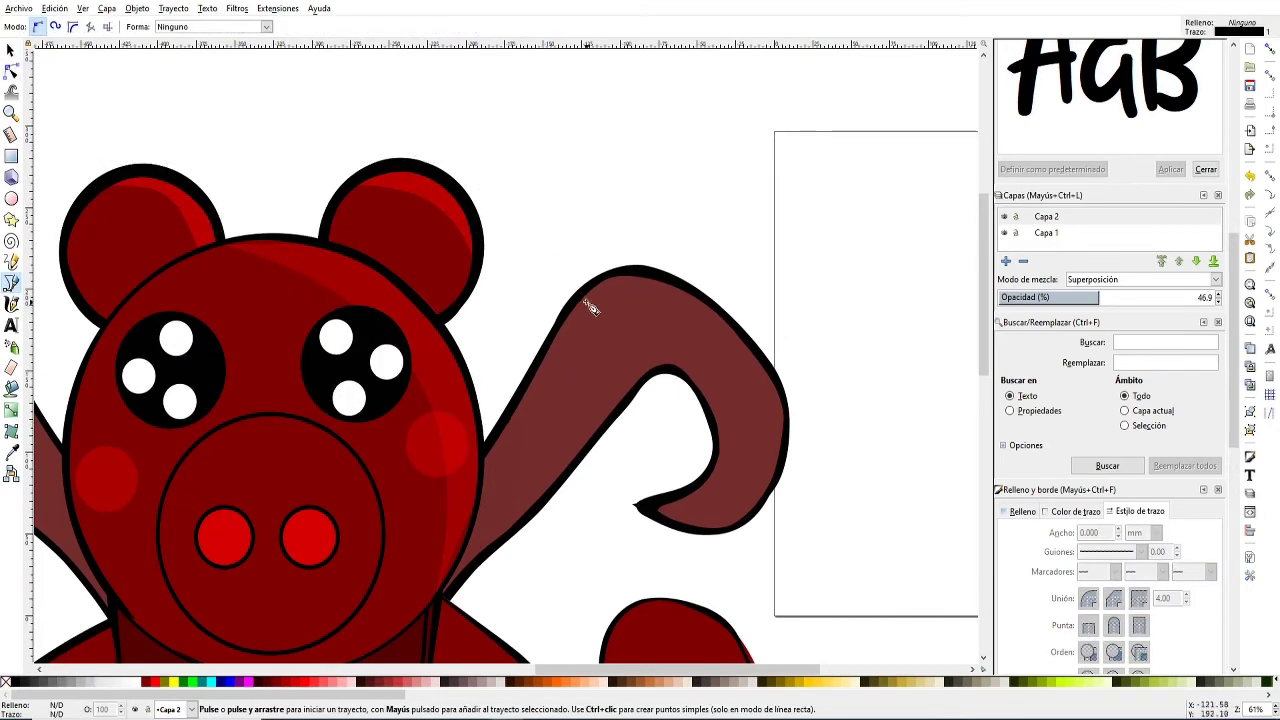
click(645, 268)
click(537, 366)
key(n)
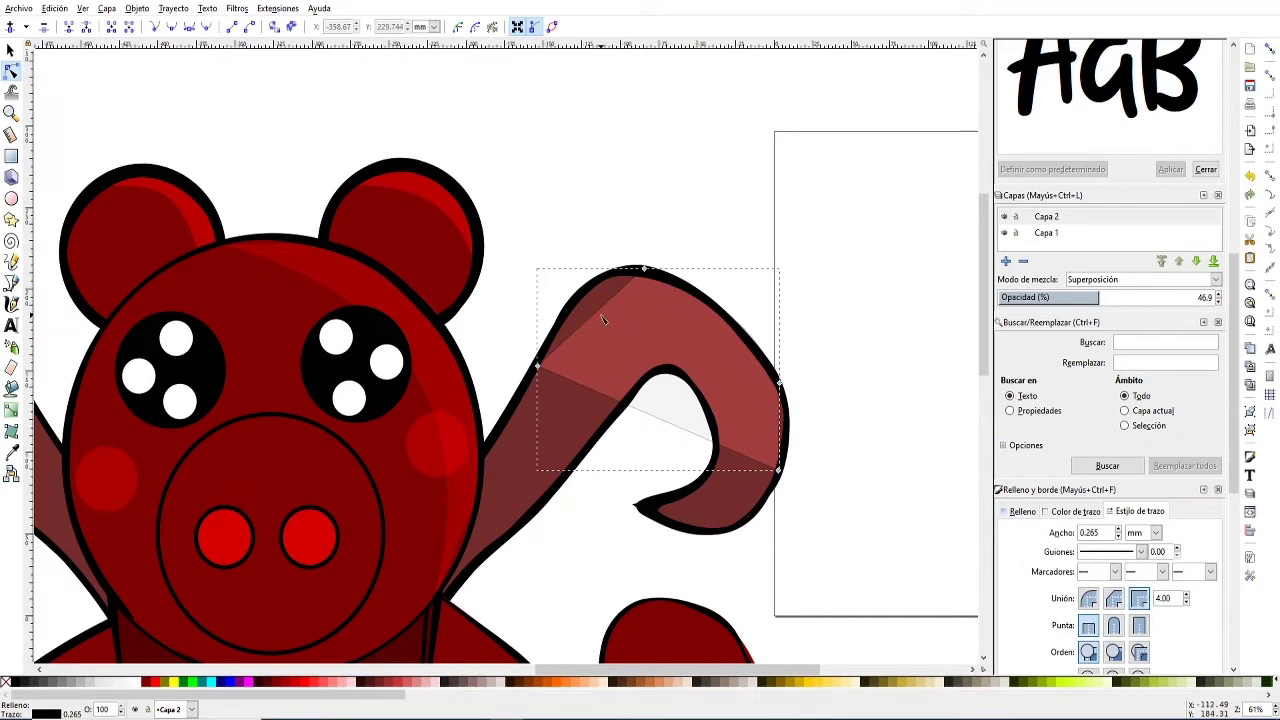
drag(605, 328, 610, 344)
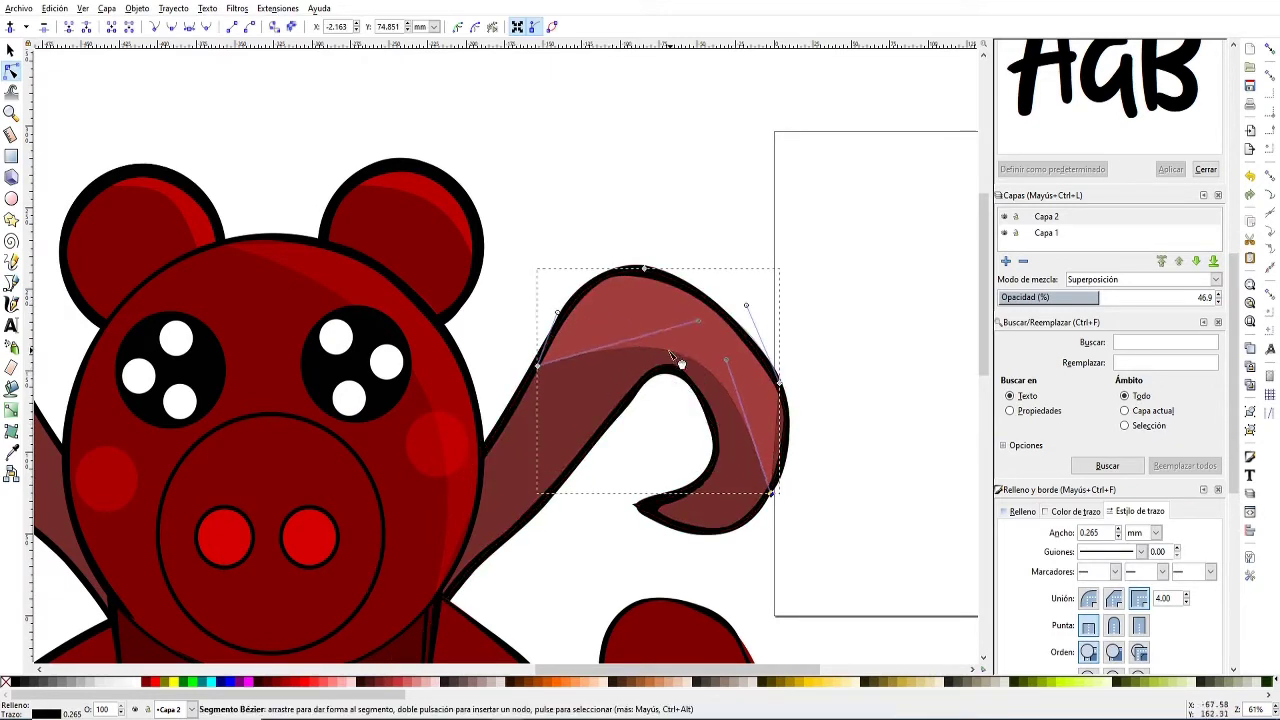
drag(610, 344, 640, 300)
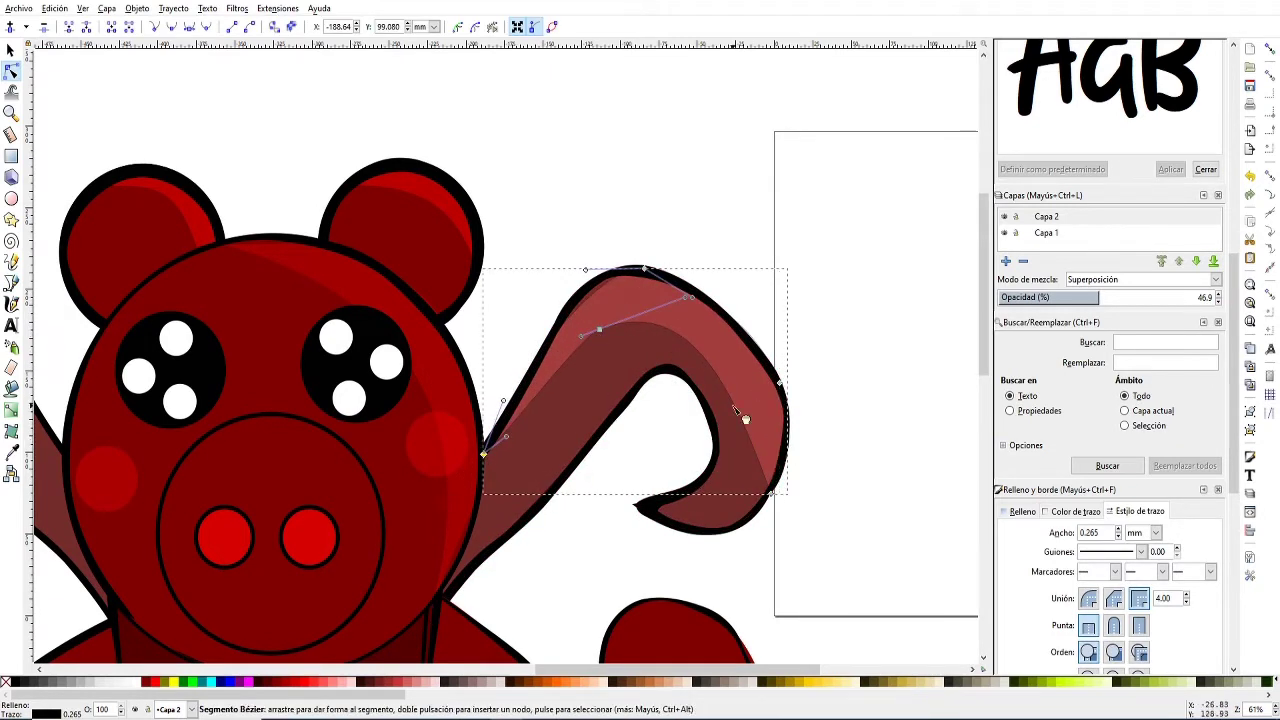
click(11, 50)
- Reshape the upper-right tentacle highlight's nodes
click(11, 71)
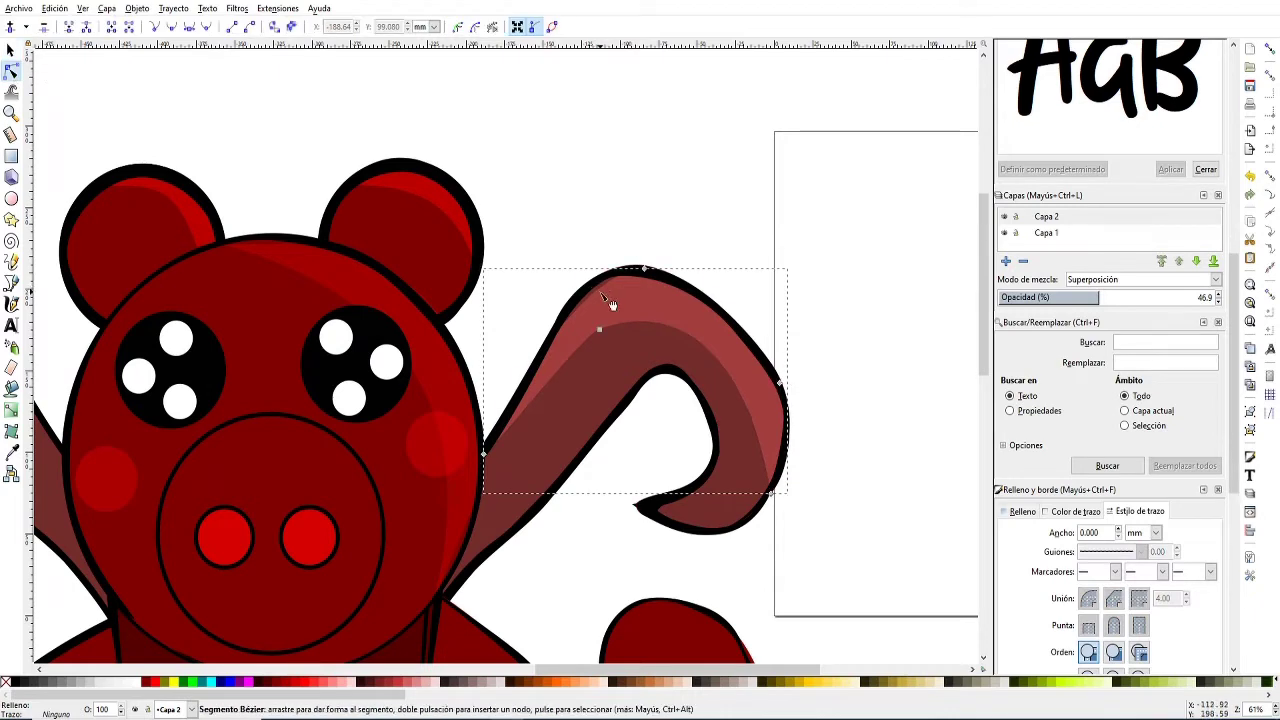
drag(597, 308, 605, 300)
key(s)
scroll(626, 432, down, 4)
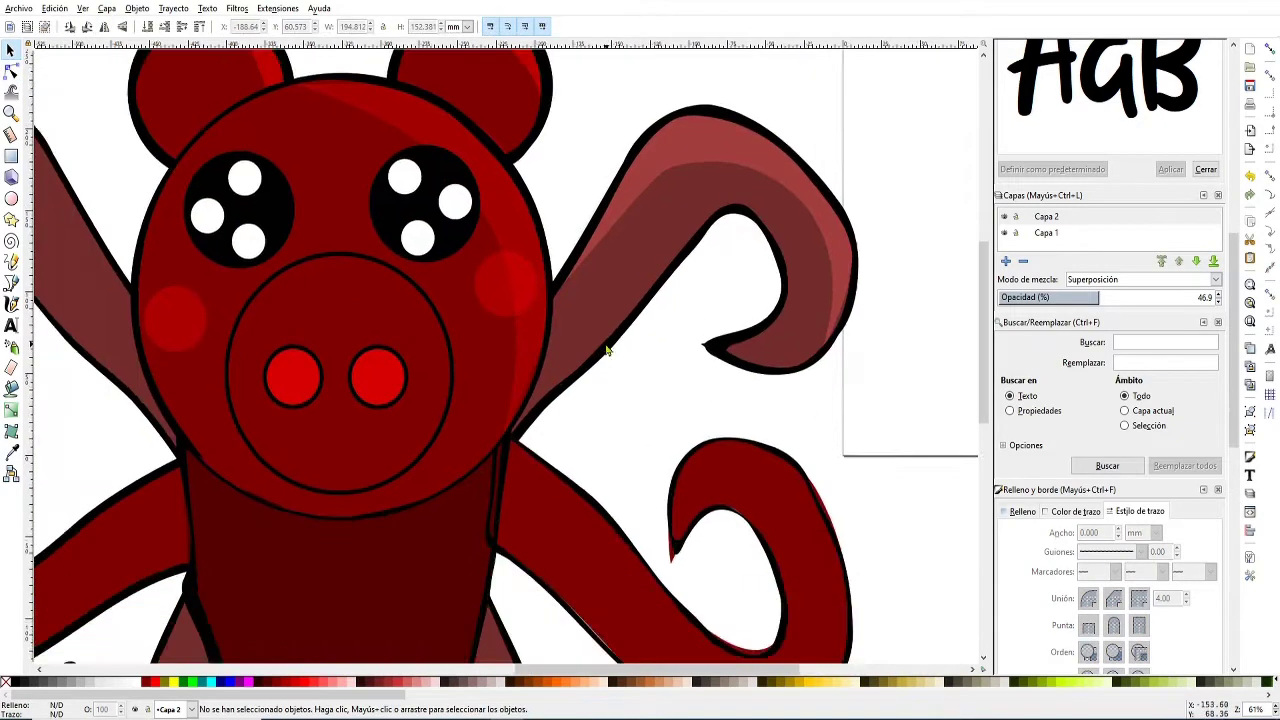
key(minus)
scroll(401, 289, up, 1)
- Draw a snout highlight with a lighter fill and no outline
click(11, 283)
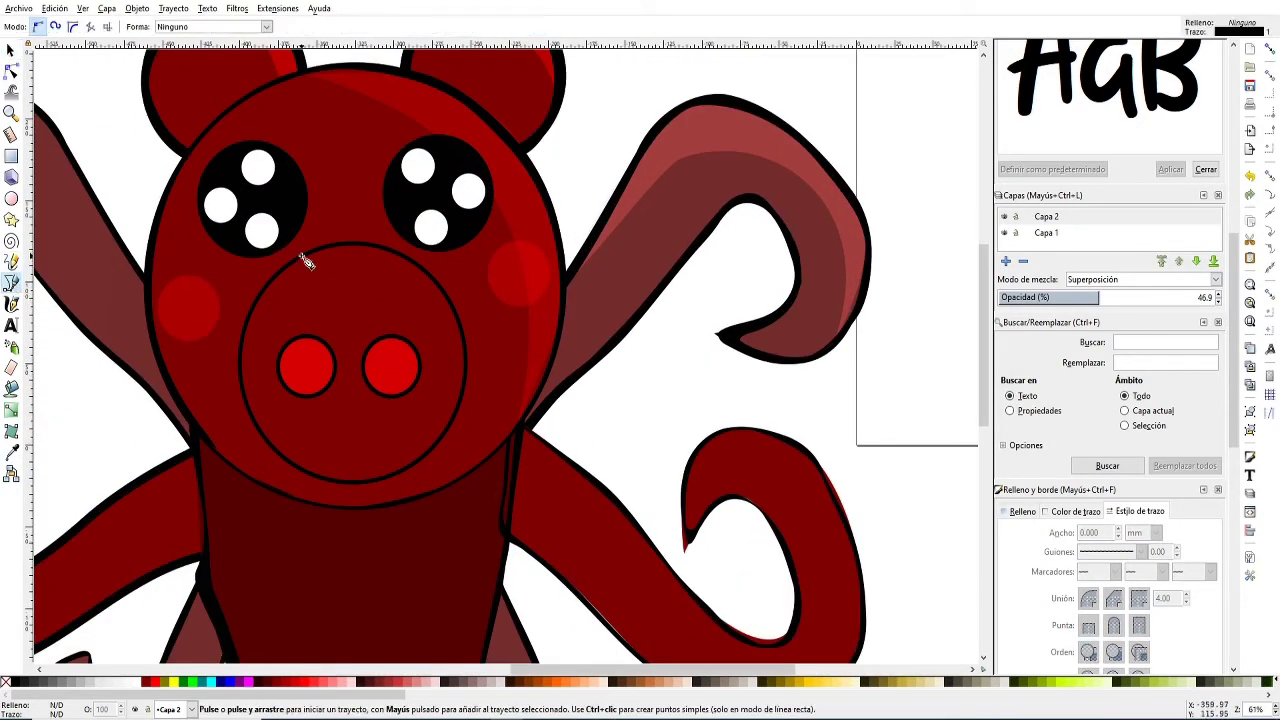
click(297, 262)
scroll(297, 262, up, 2)
key(n)
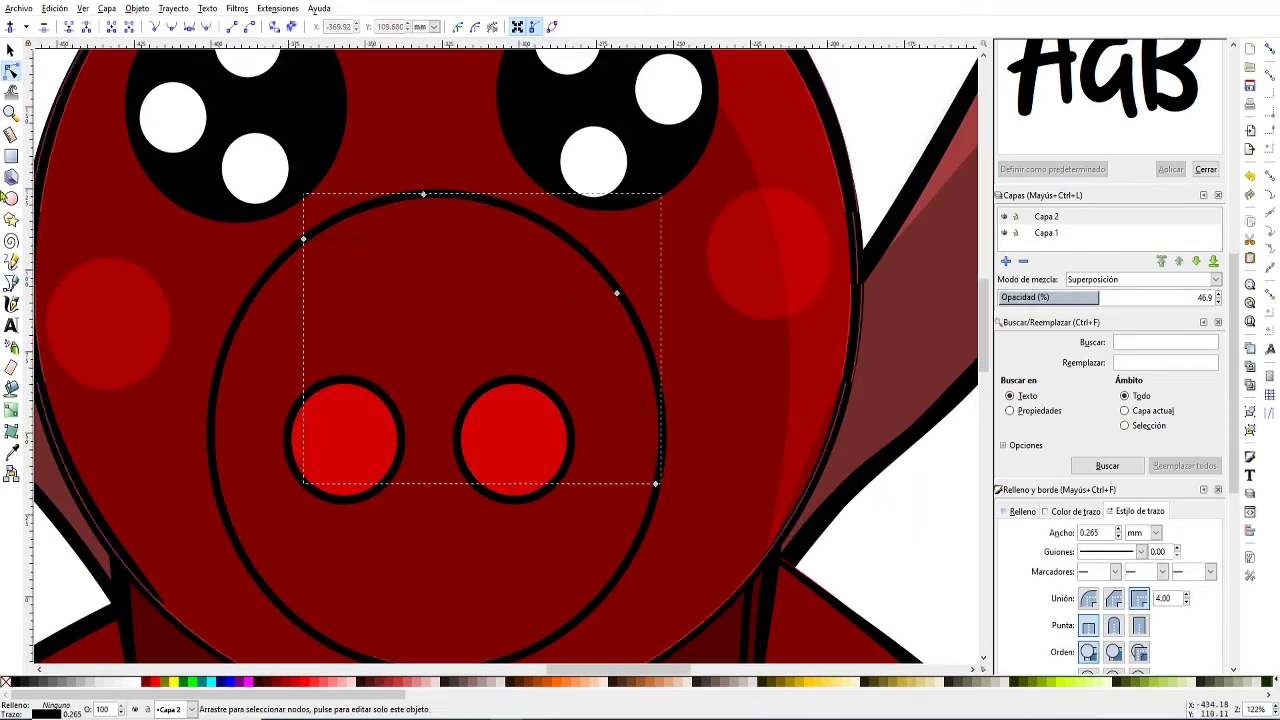
key(s)
click(132, 682)
shift+click(6, 682)
scroll(407, 373, down, 2)
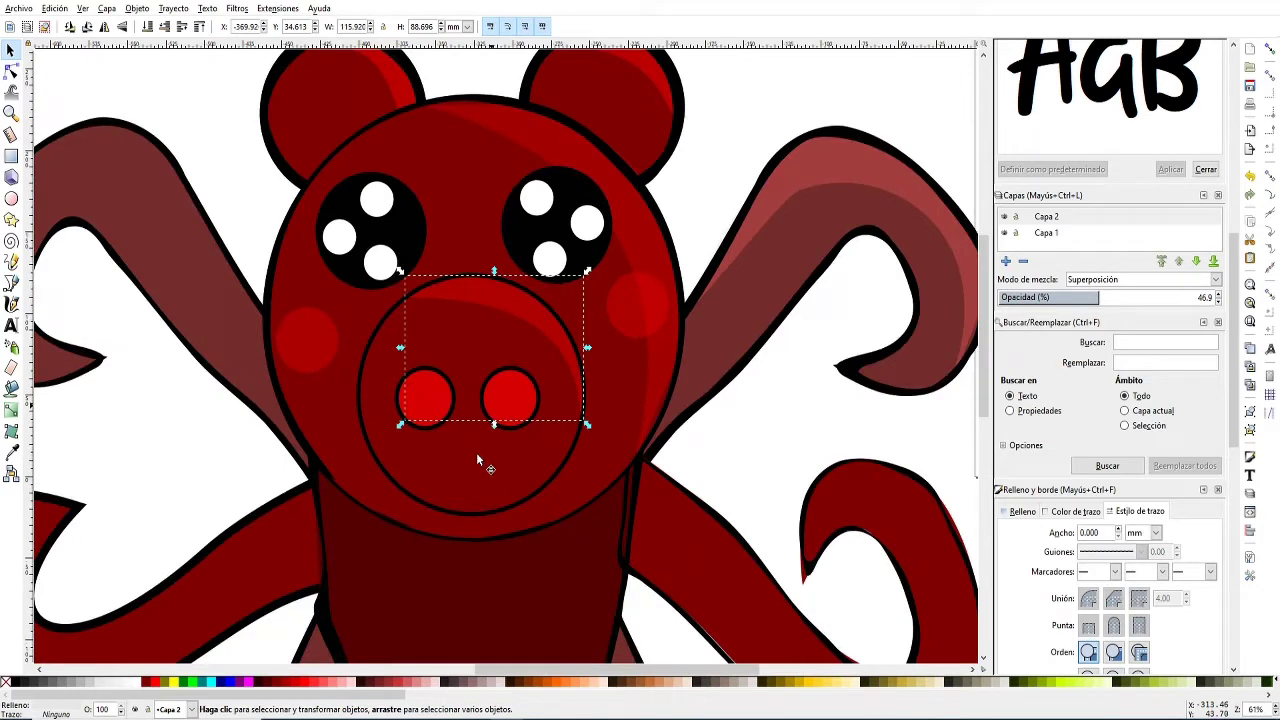
scroll(476, 452, down, 2)
scroll(476, 452, right, 4)
- Add an outline-free highlight following the lower right arm curl
key(b)
click(702, 366)
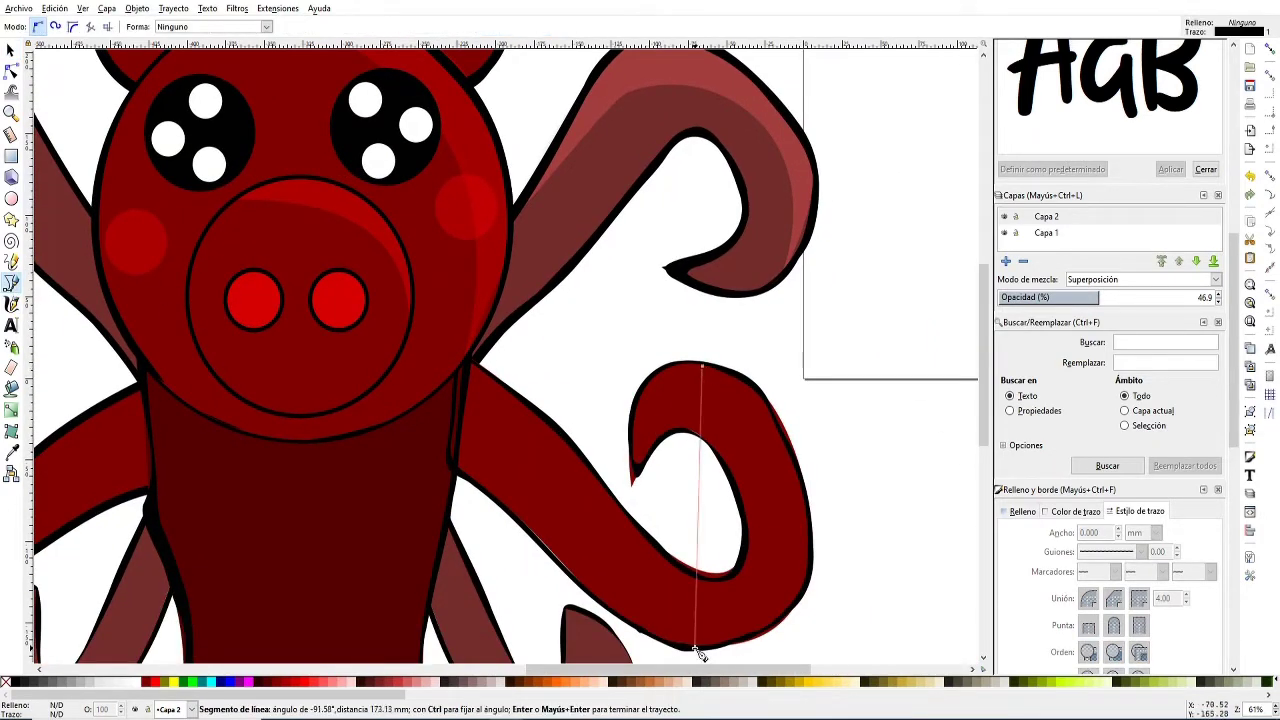
click(703, 367)
key(n)
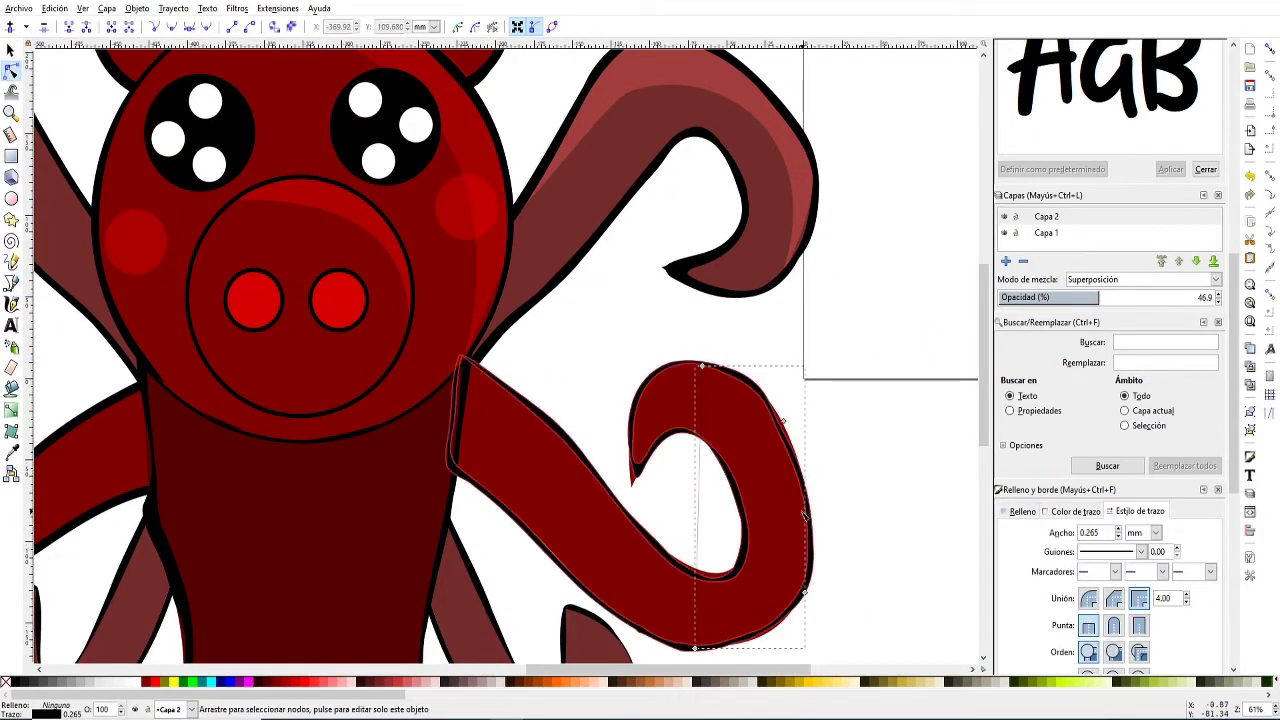
drag(735, 440, 722, 465)
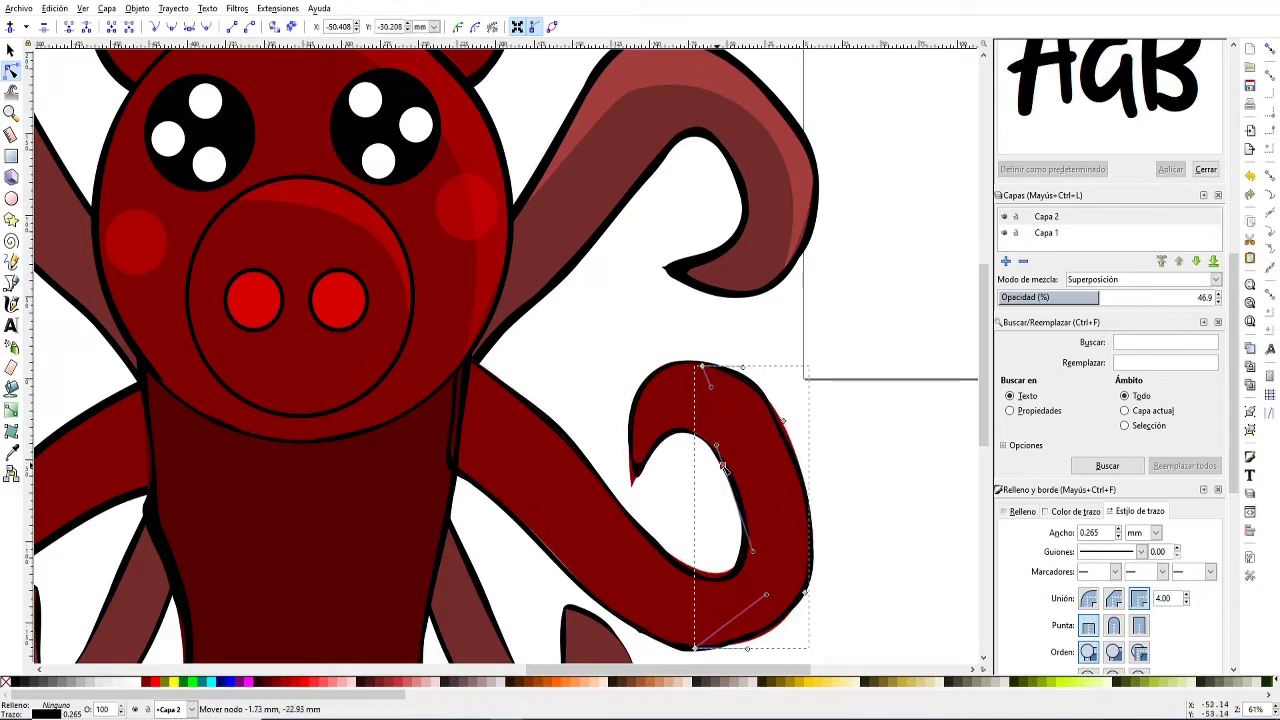
drag(710, 648, 716, 645)
right_click(6, 682)
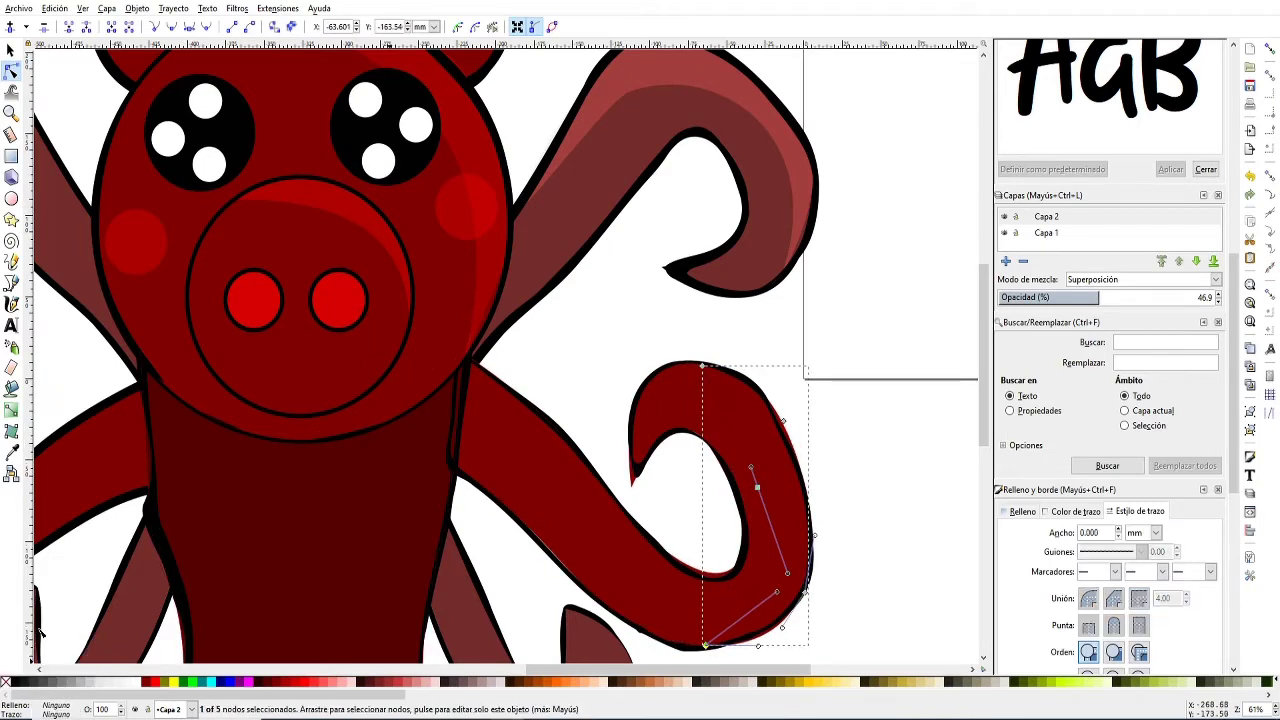
click(60, 626)
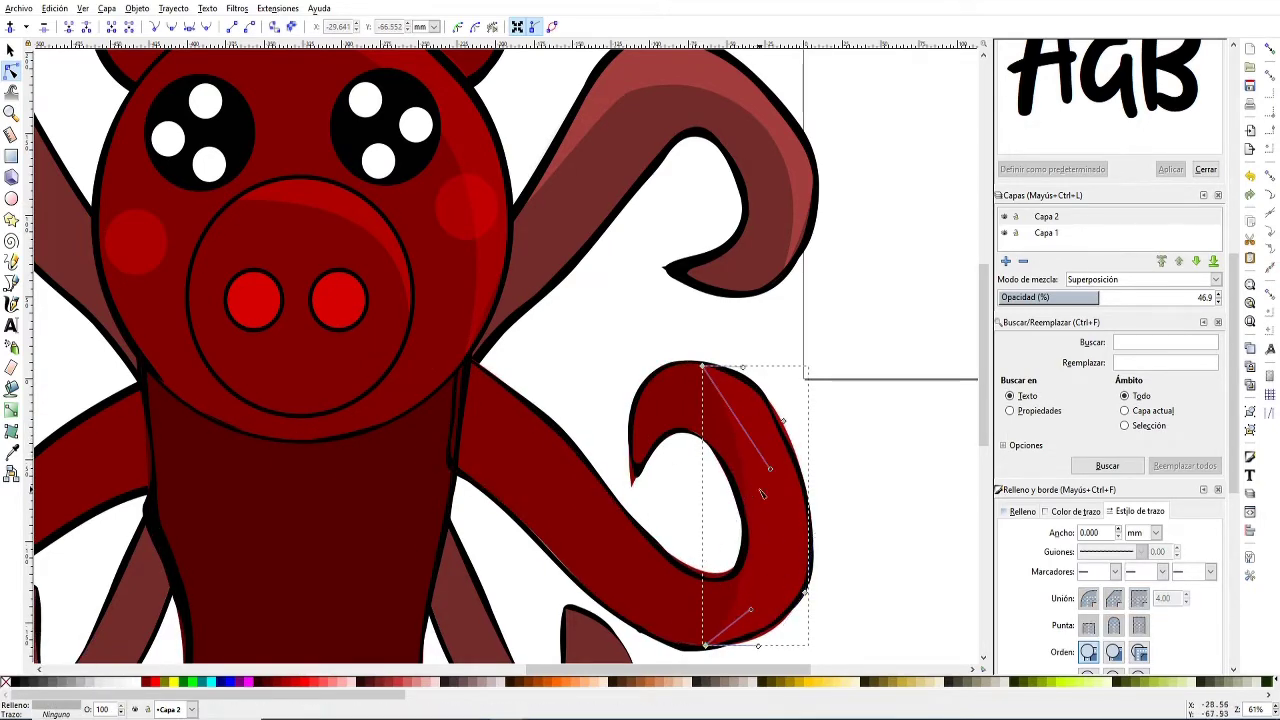
drag(703, 368, 663, 369)
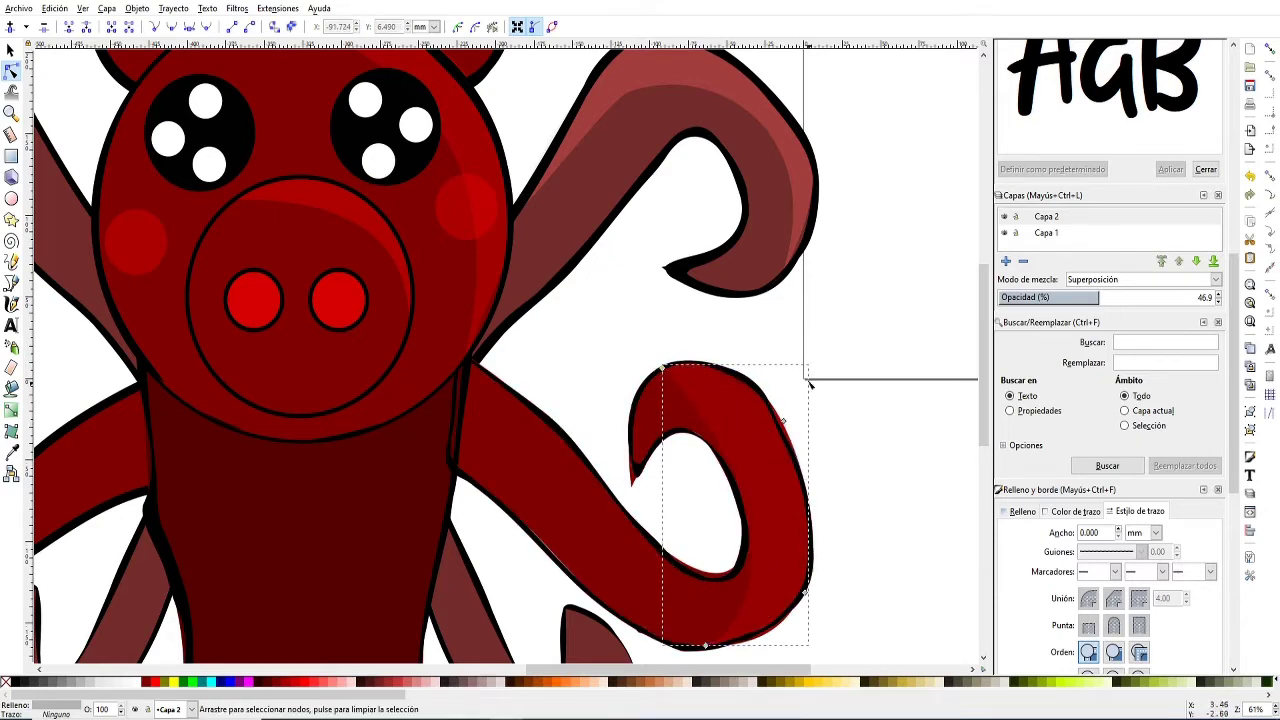
key(s)
- Draw an upper-left tentacle highlight and curve its edge along the tentacle
key(Escape)
scroll(900, 463, down, 3)
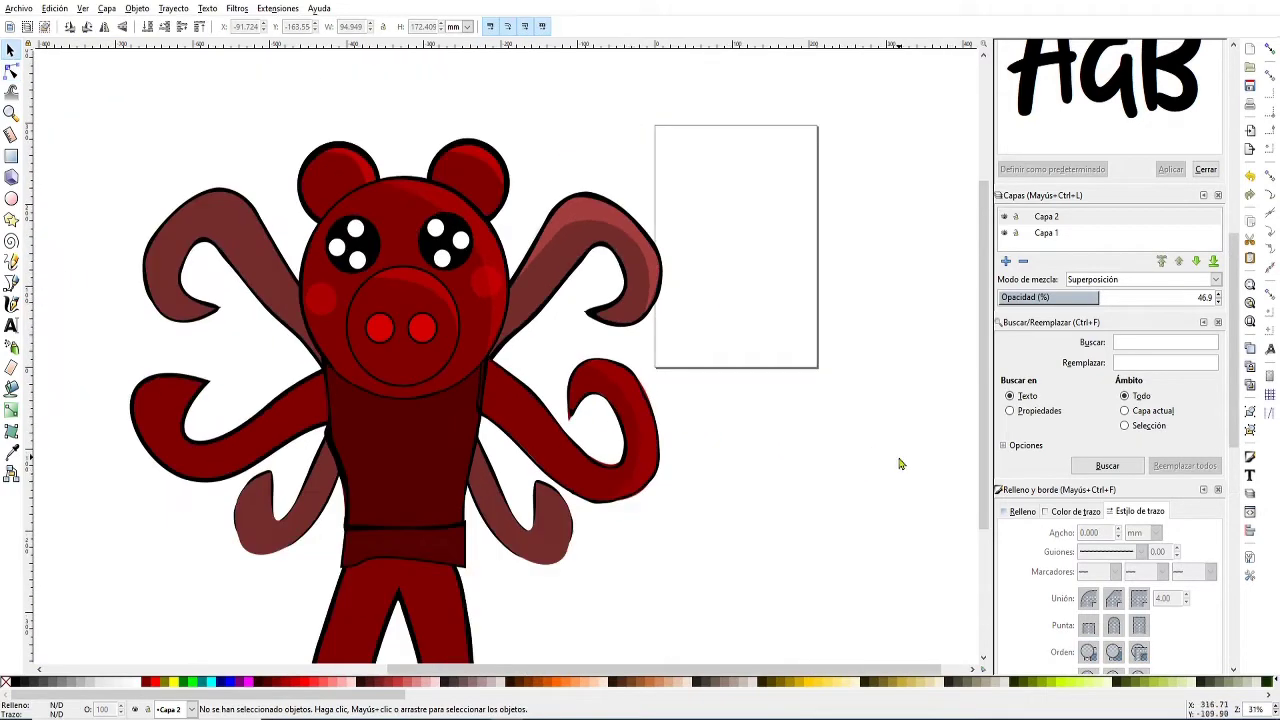
scroll(271, 620, up, 1)
scroll(335, 432, left, 2)
key(b)
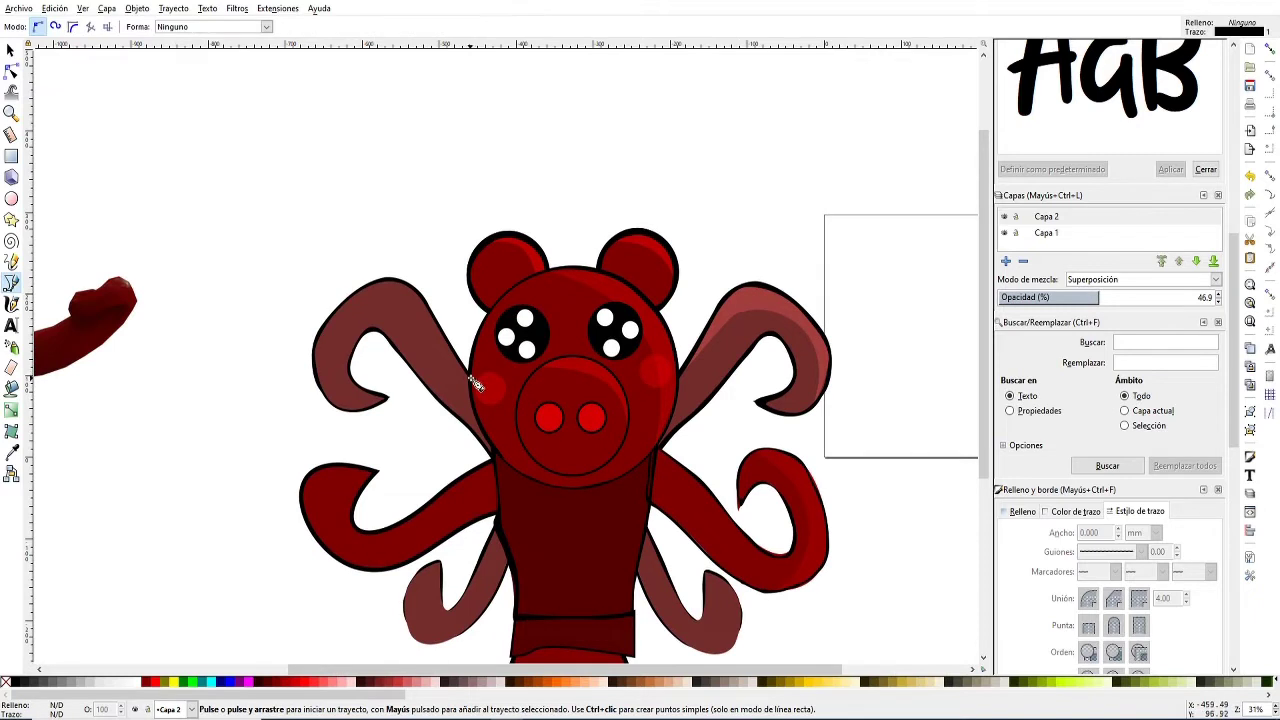
key(Return)
key(n)
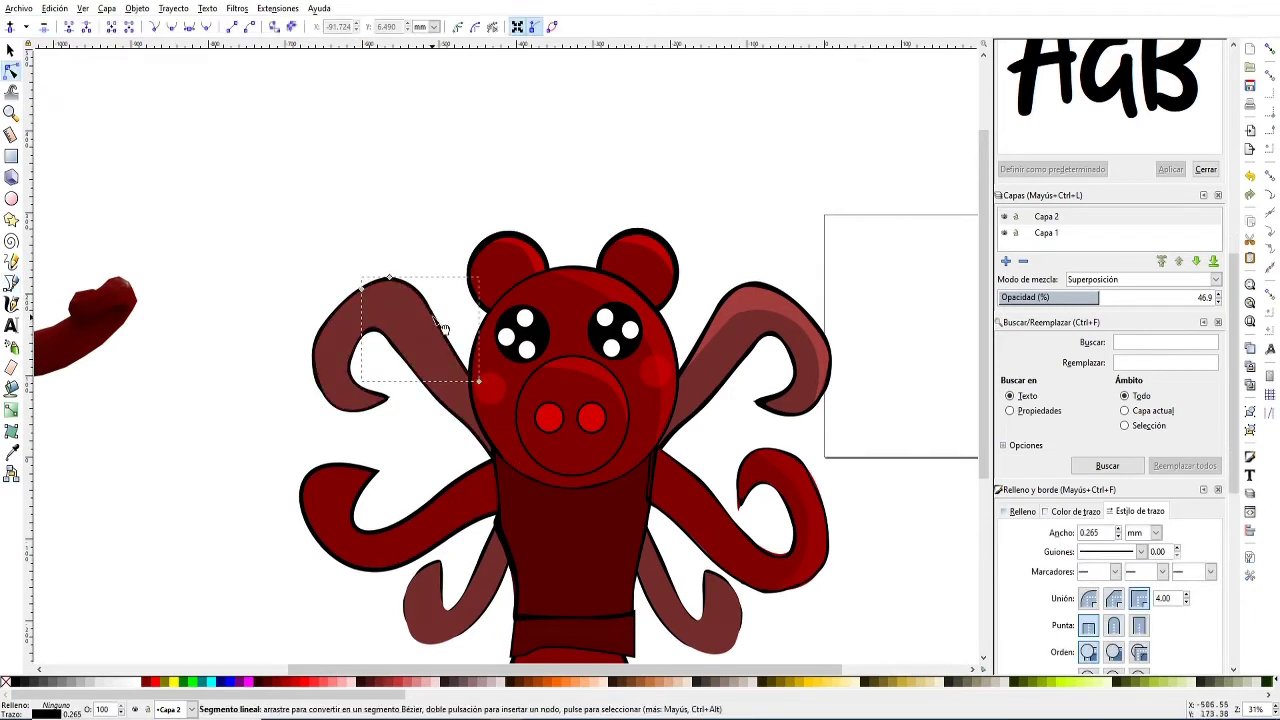
drag(443, 357, 430, 372)
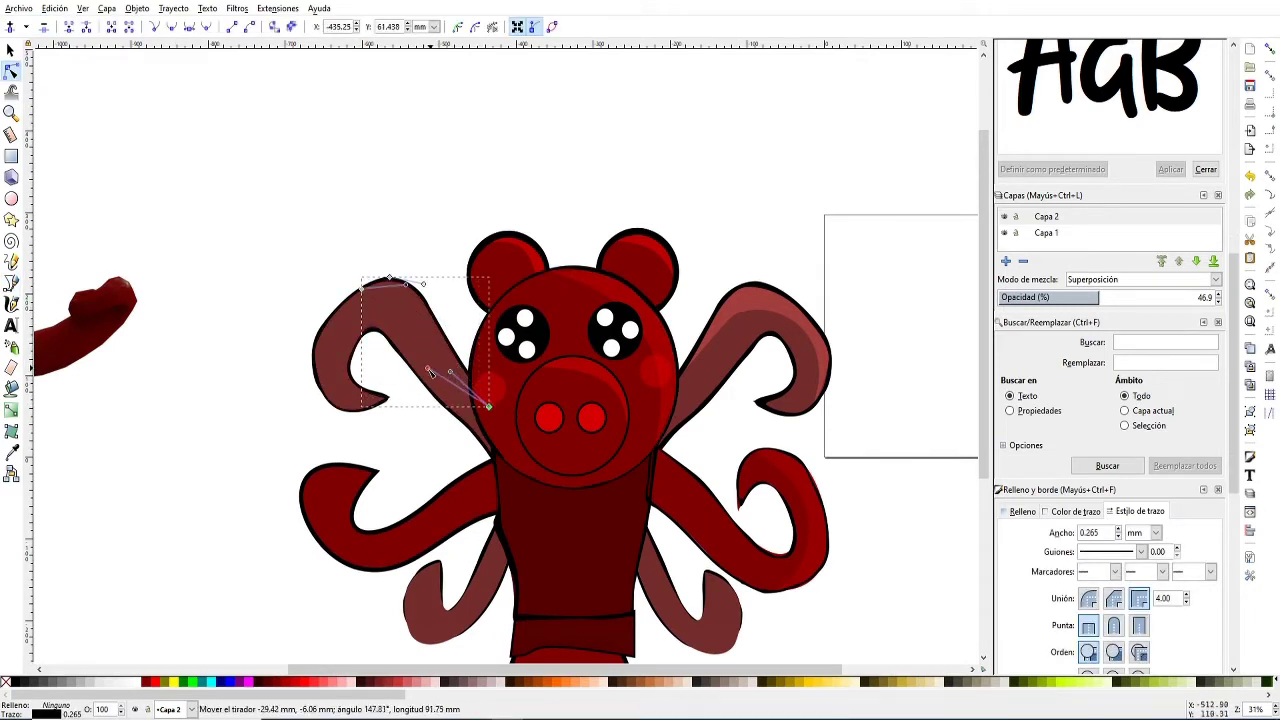
key(s)
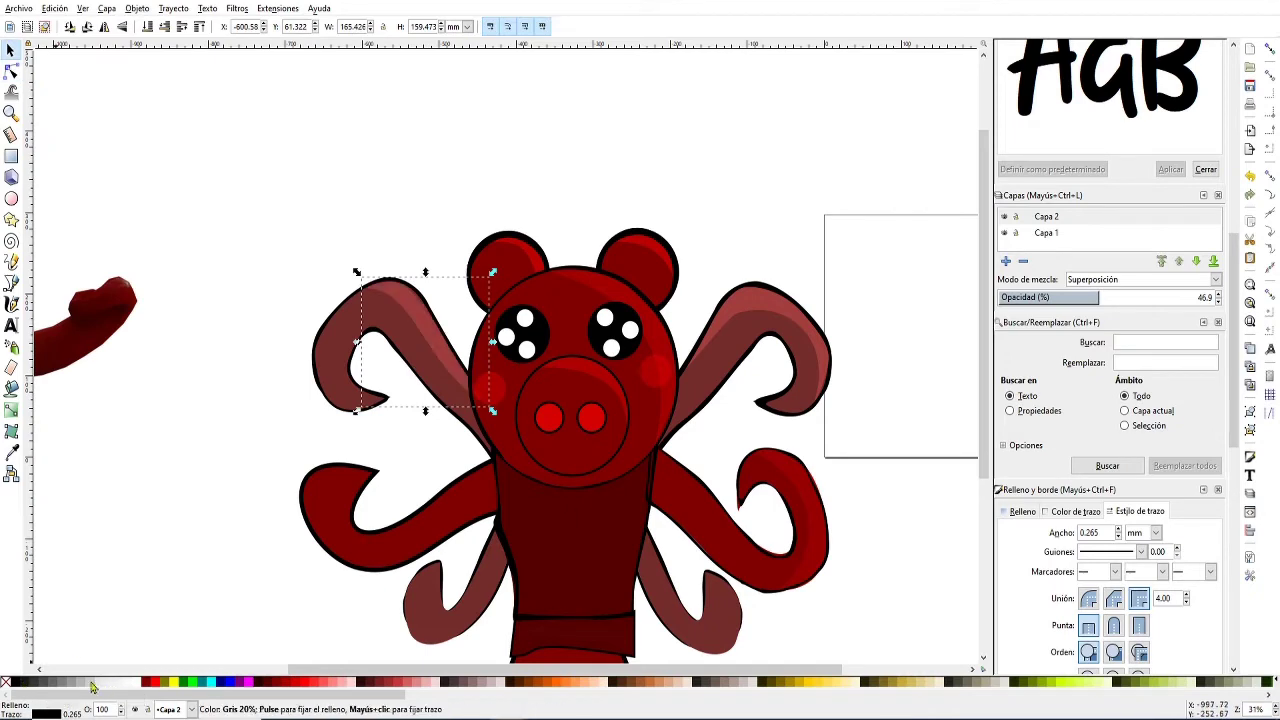
- Zoom in to check the upper-left tentacle highlight's nodes, then deselect it
click(18, 73)
key(plus)
key(plus)
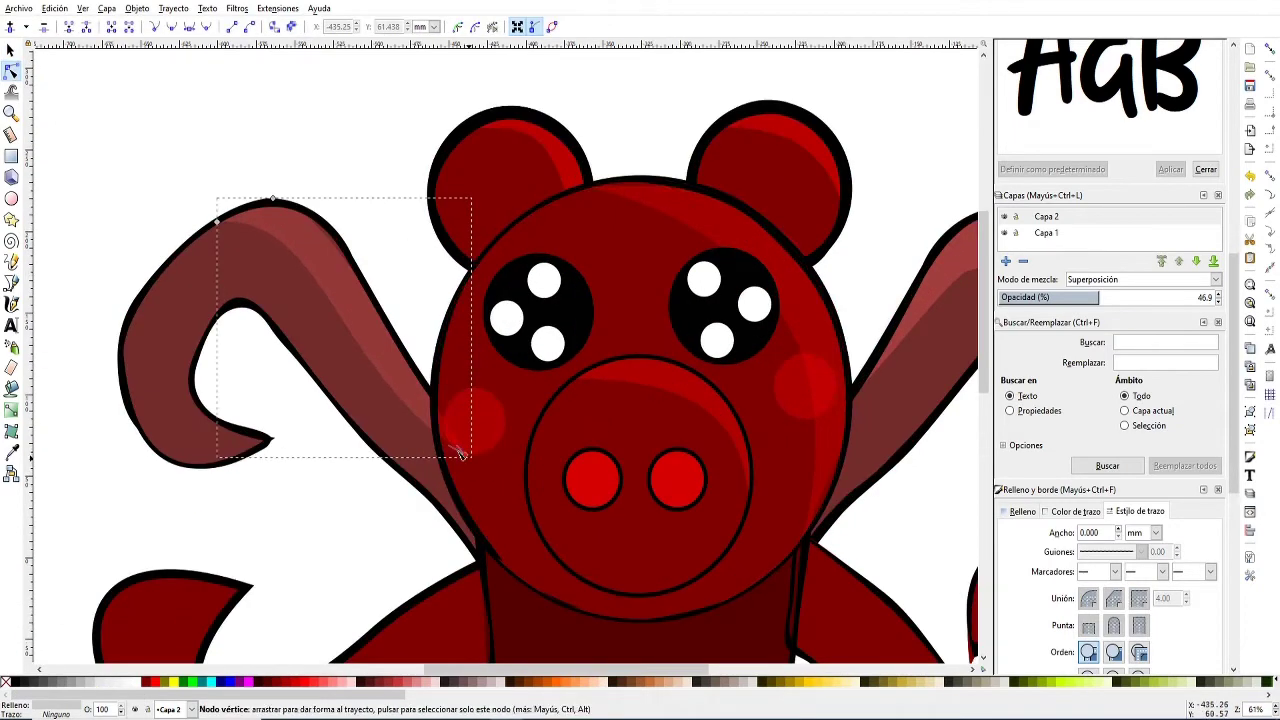
key(s)
key(minus)
key(minus)
key(Escape)
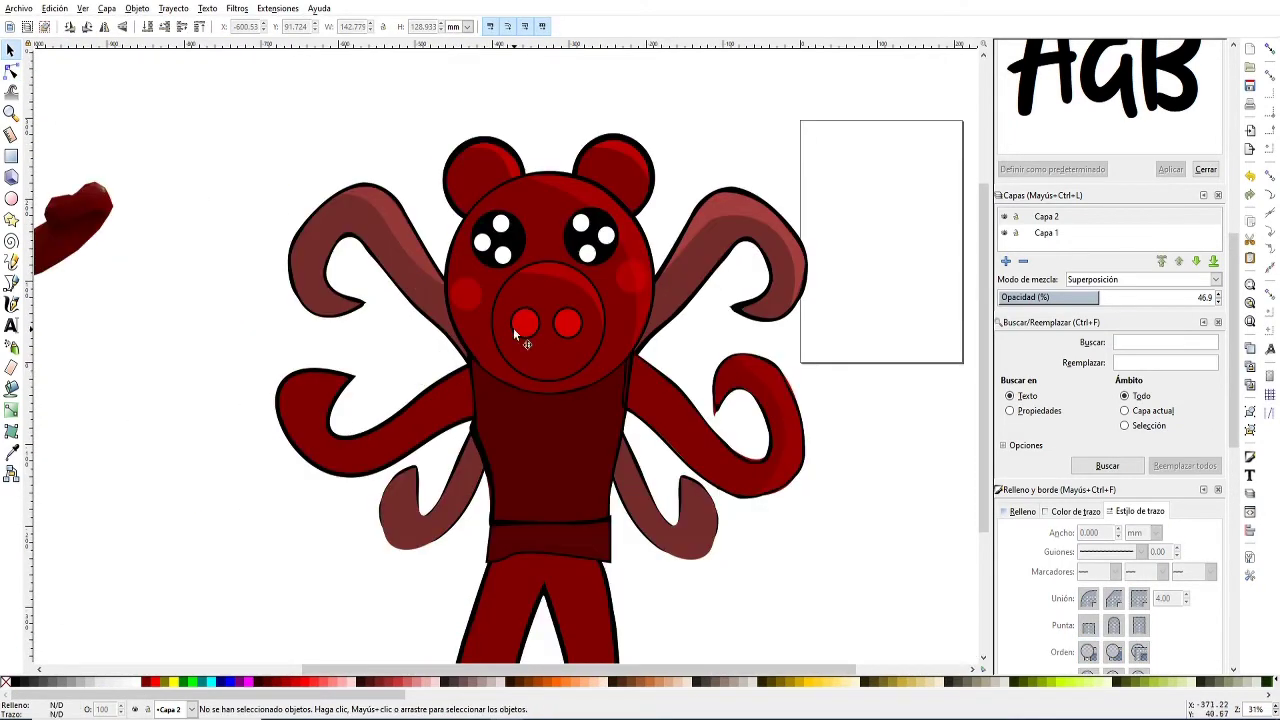
- Add a lighter, outline-free highlight on the lower right tentacle
key(b)
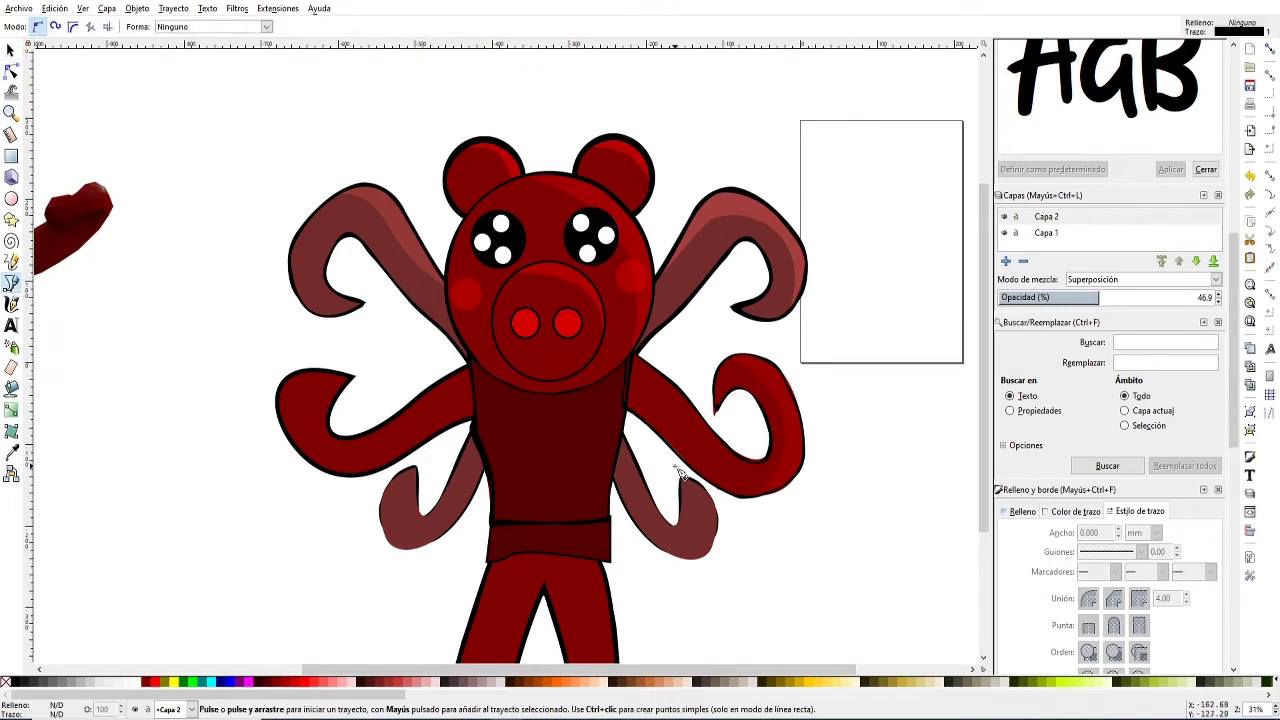
scroll(687, 455, down, 5)
click(601, 285)
double_click(632, 362)
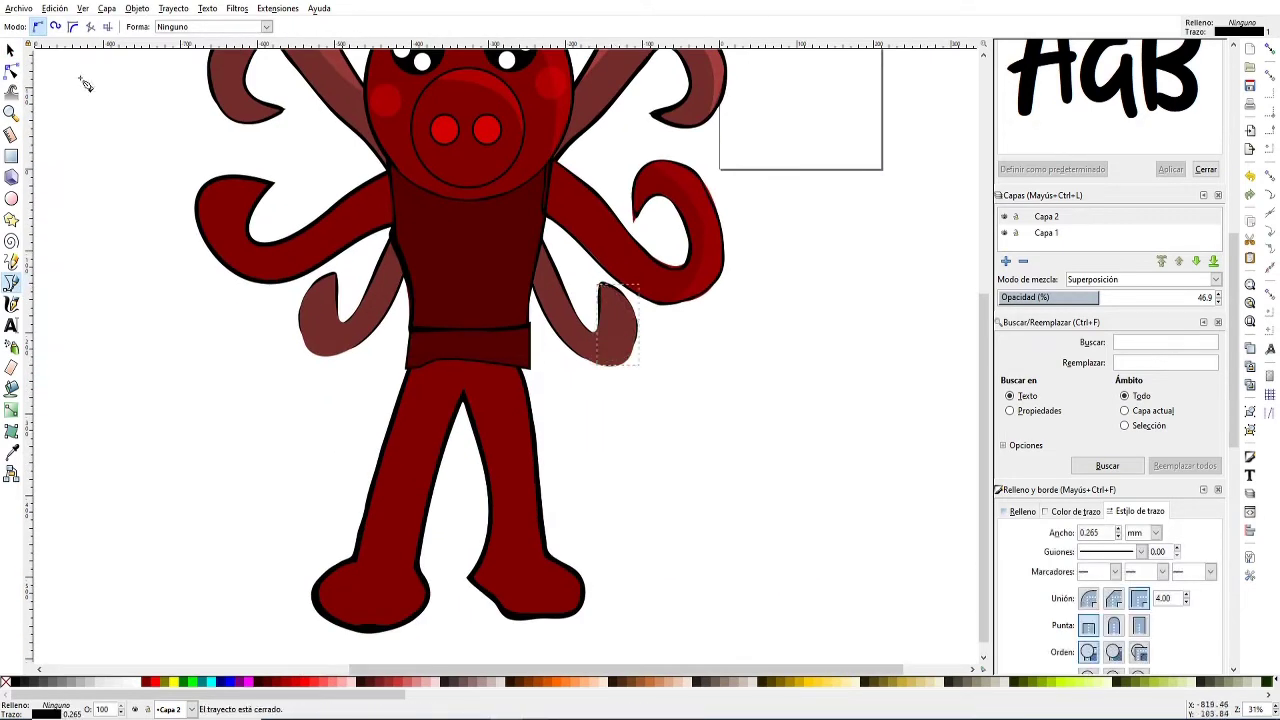
click(11, 70)
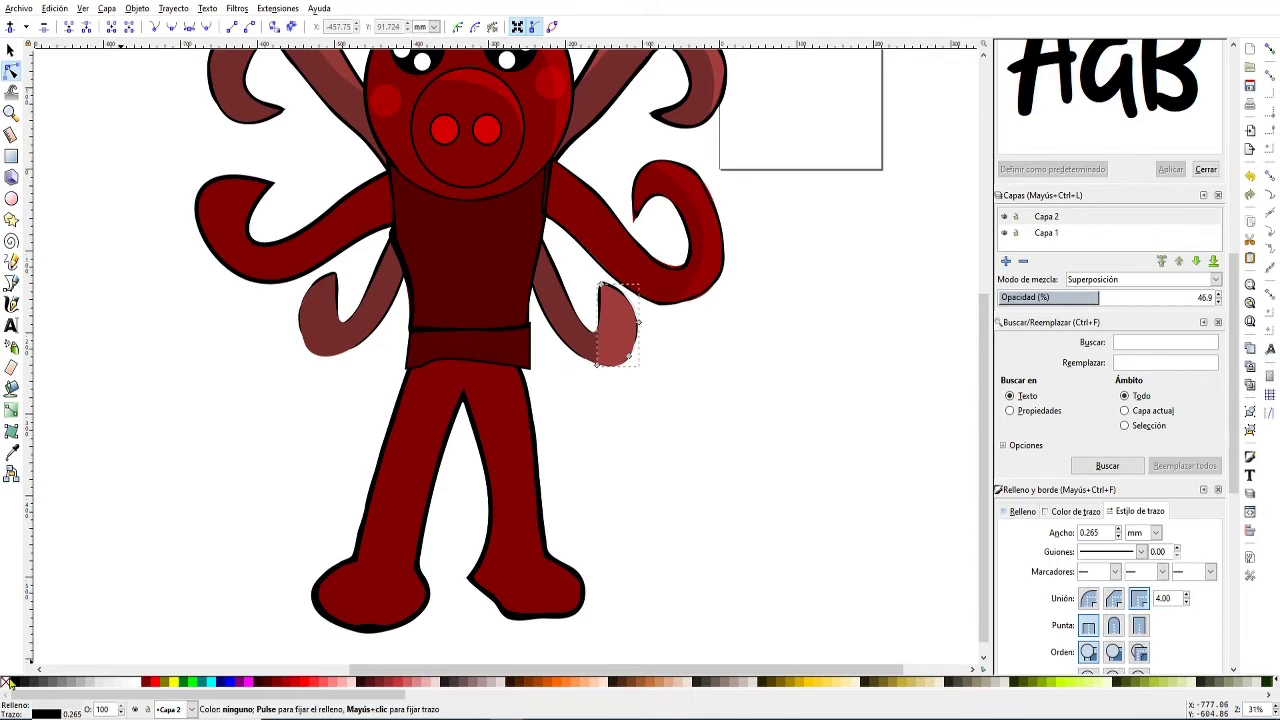
shift+click(6, 682)
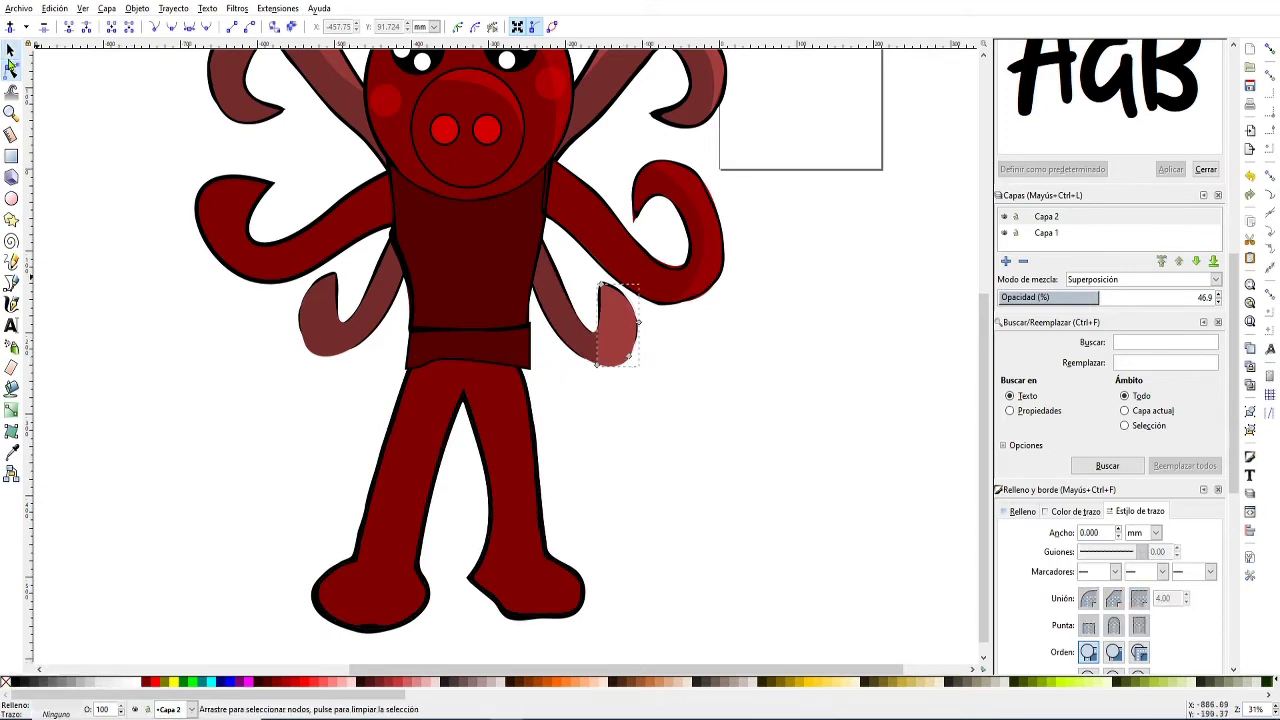
click(10, 49)
click(139, 686)
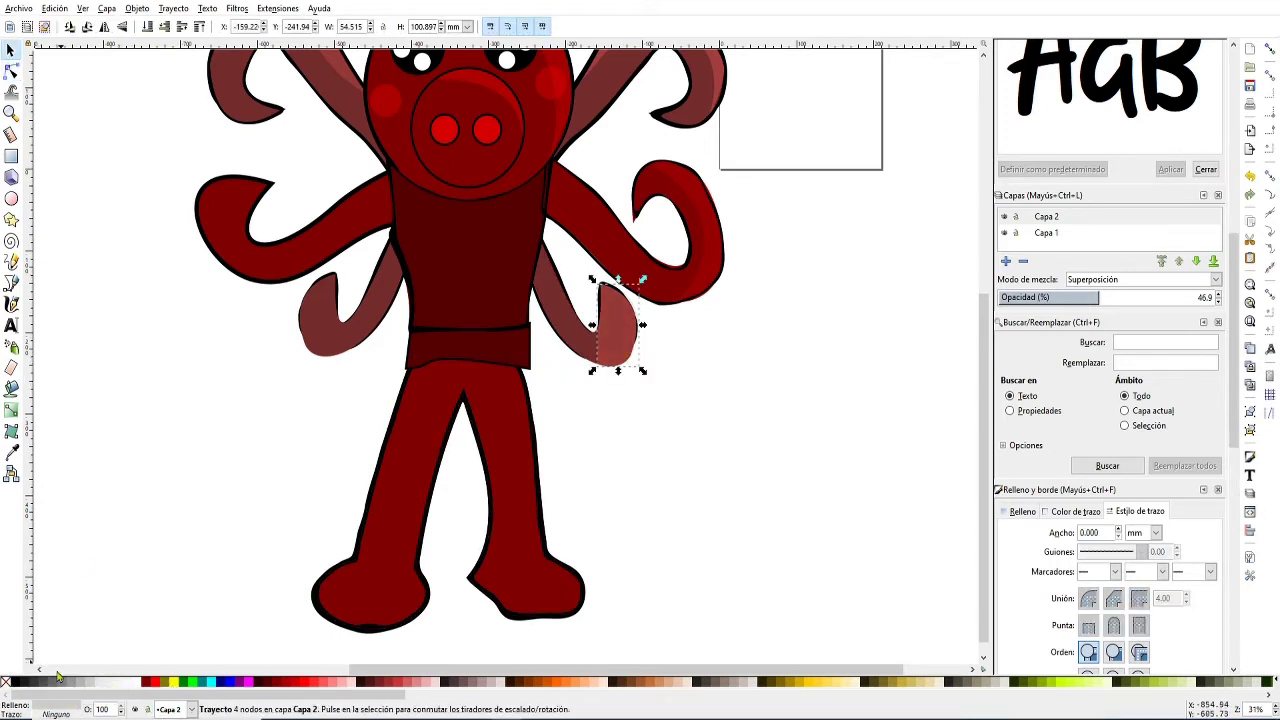
scroll(149, 349, up, 2)
click(703, 429)
- Draw a highlight shape down the right torso and leg, curving its edge
key(b)
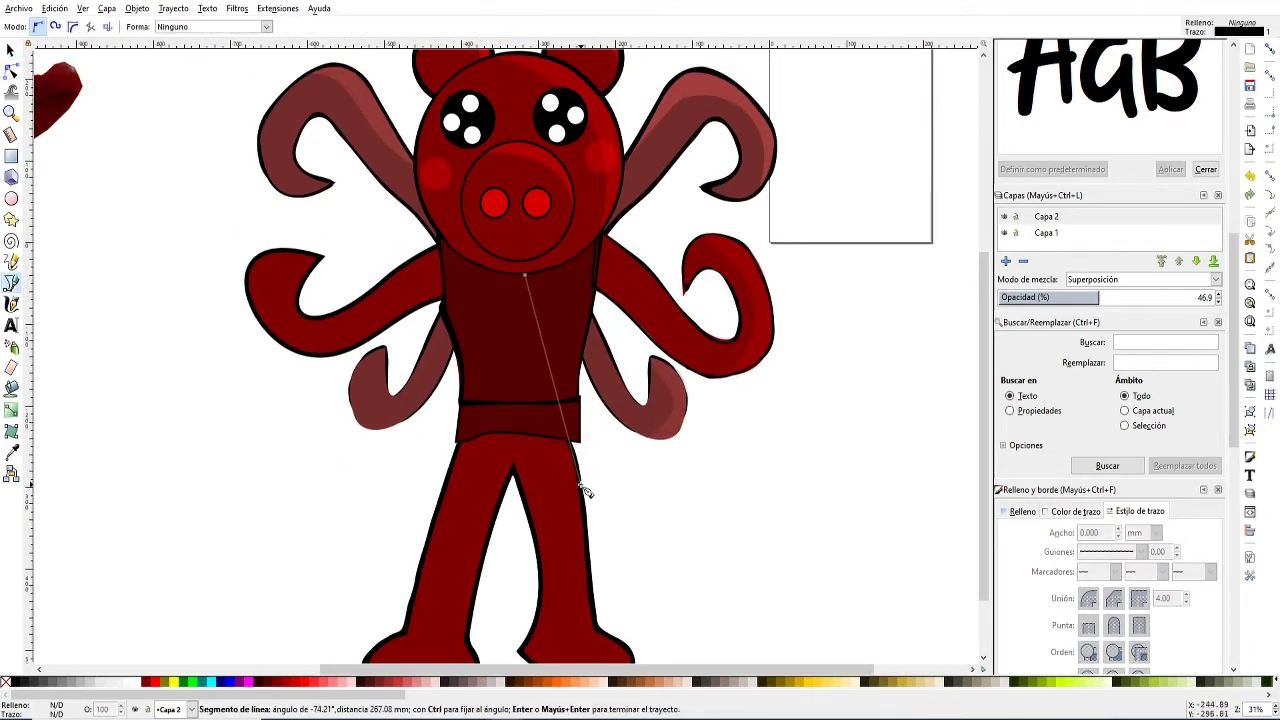
click(600, 208)
click(525, 246)
key(n)
drag(537, 246, 545, 297)
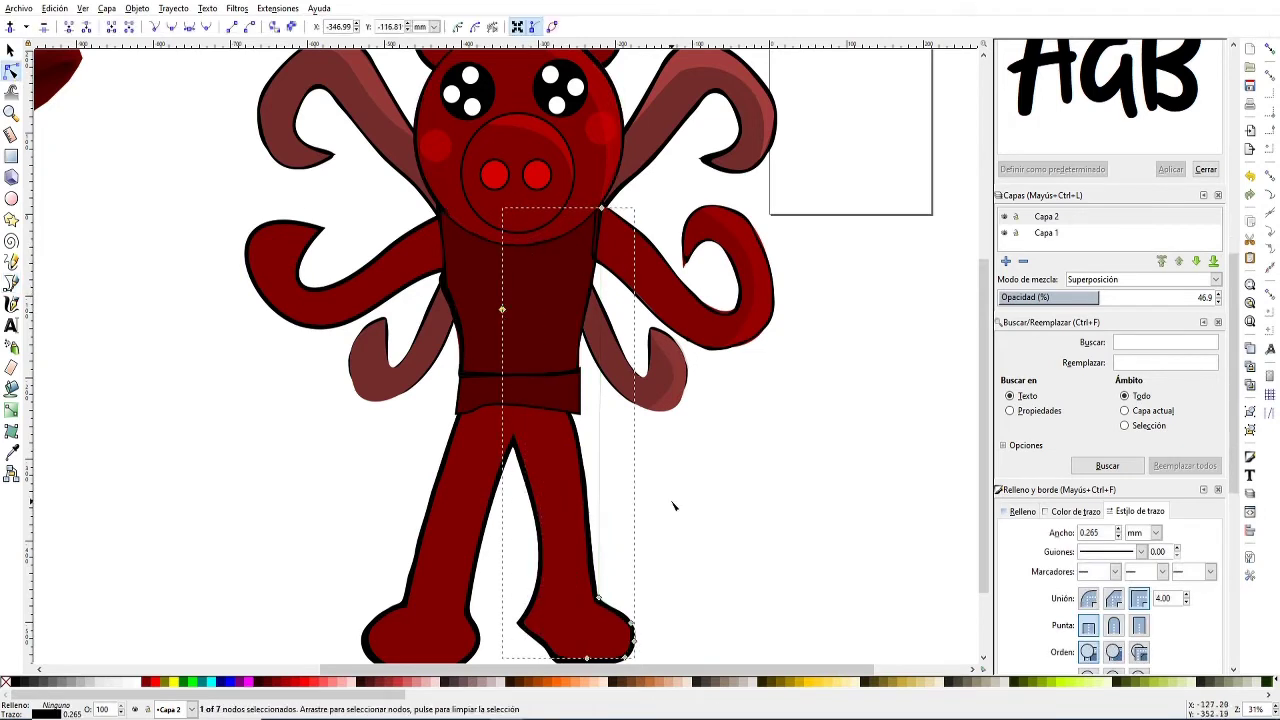
mouse_move(590, 402)
mouse_down()
mouse_move(567, 660)
mouse_move(570, 549)
mouse_up()
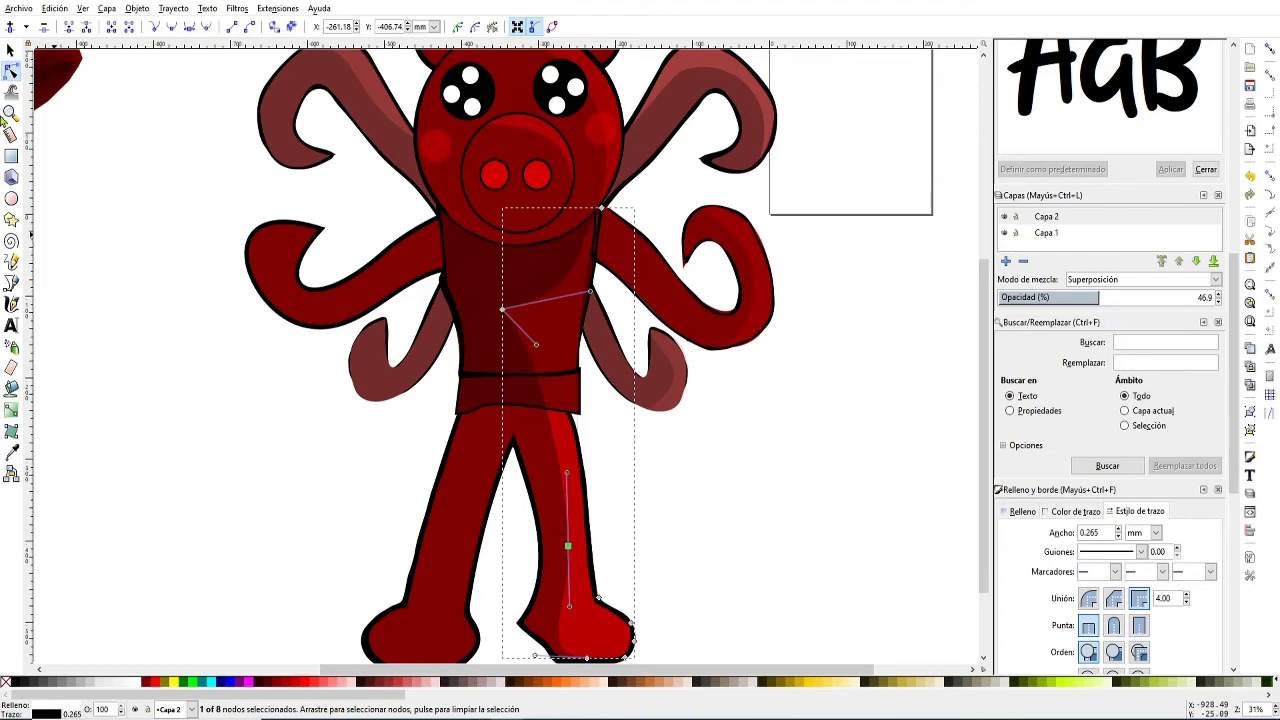
key(Escape)
- Zoom out to review and touch up the leg highlight's nodes
key(minus)
key(s)
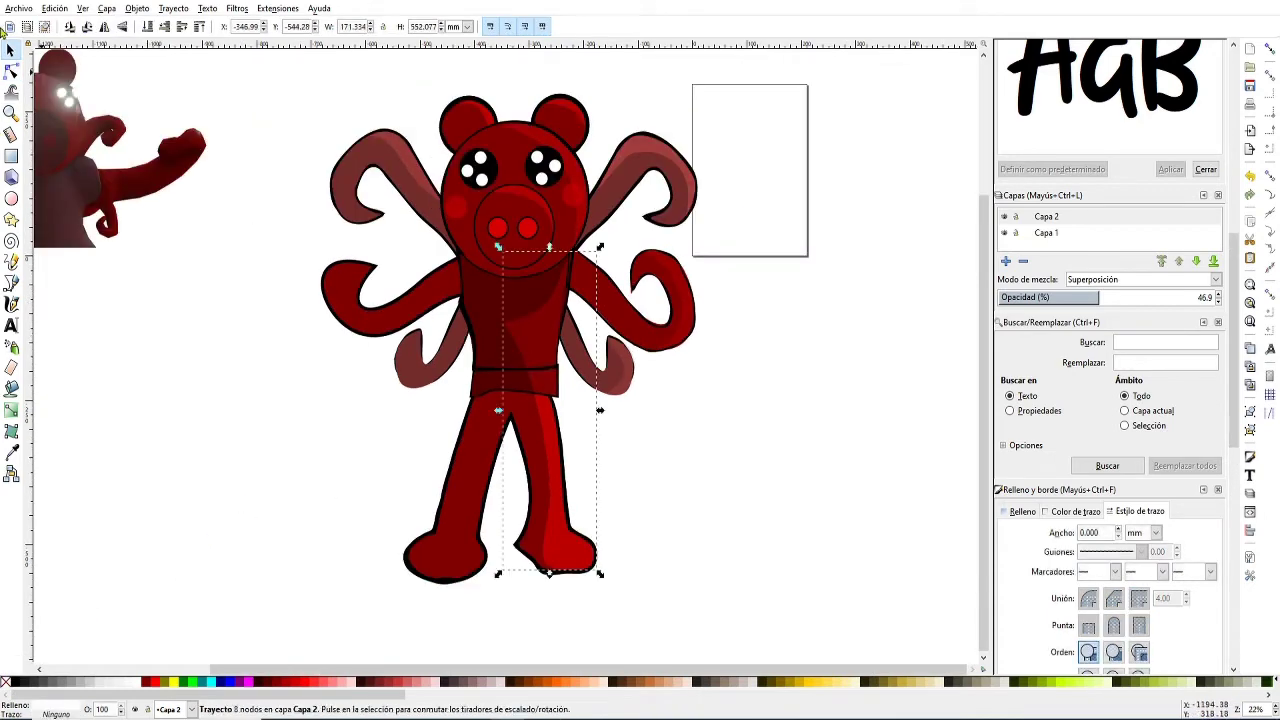
click(11, 70)
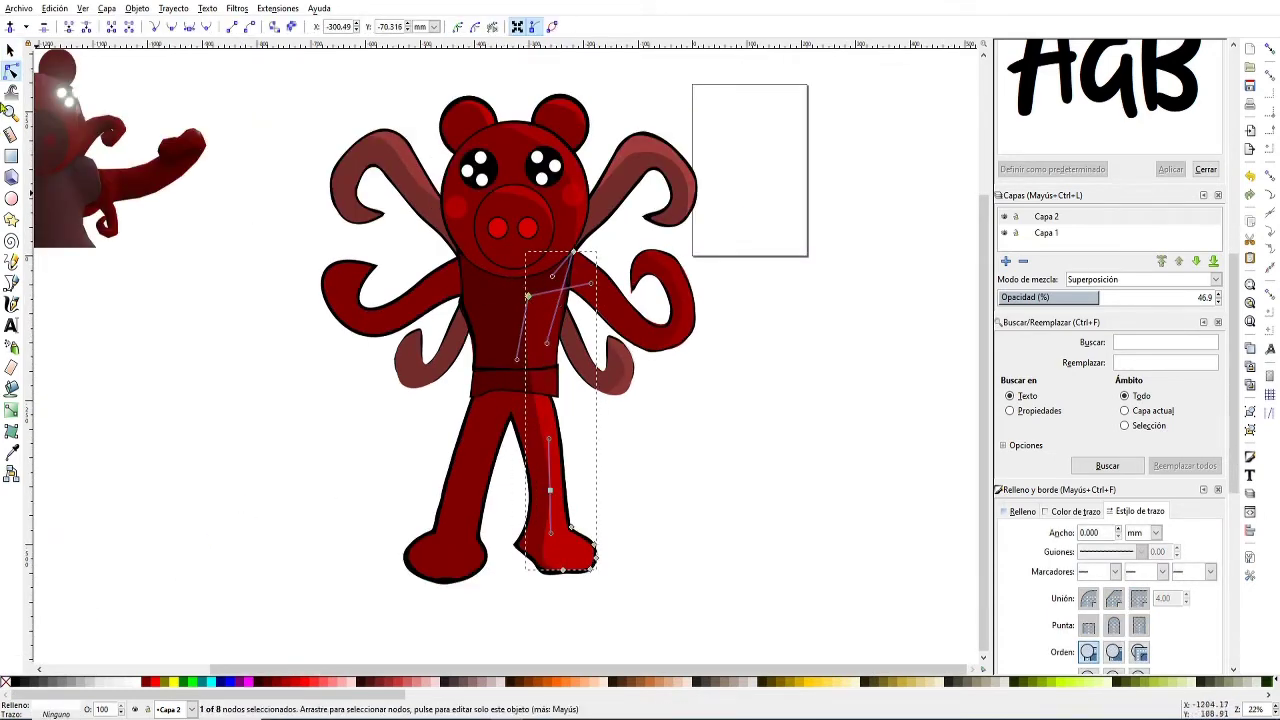
key(s)
key(plus)
key(plus)
click(170, 543)
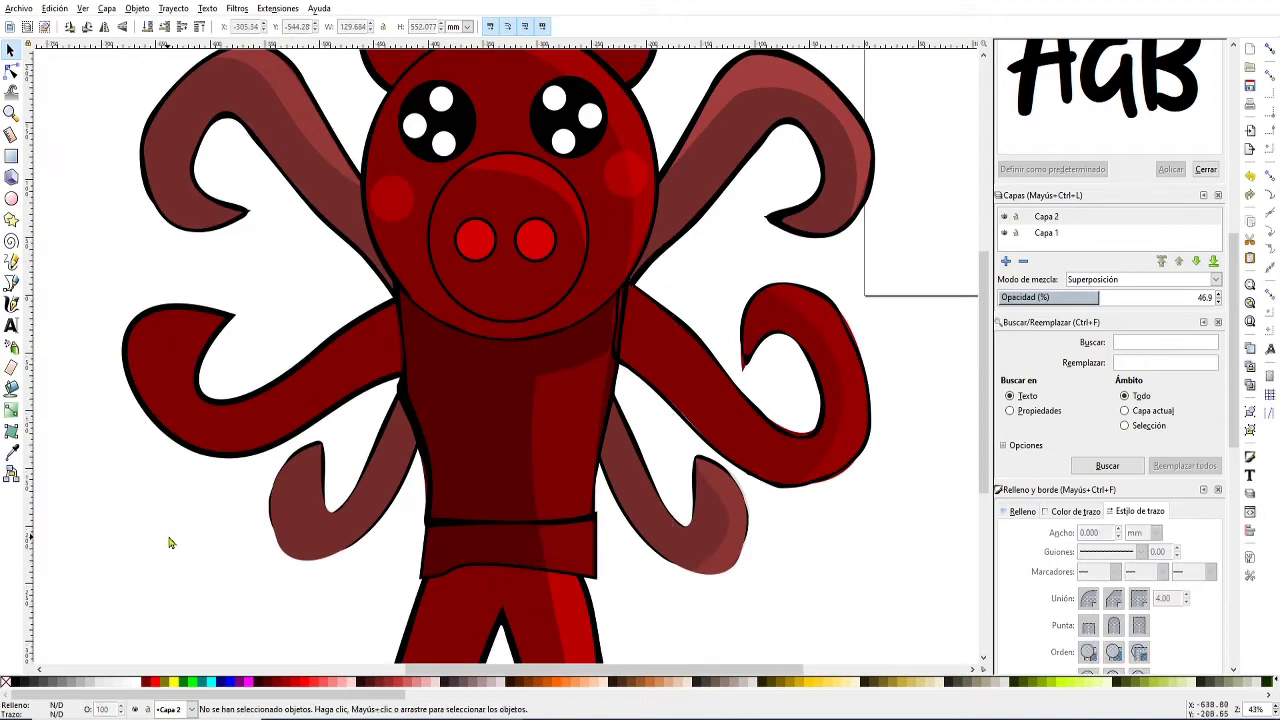
- Draw a black-filled shadow shape across the top of the torso beneath the head
scroll(170, 543, down, 1)
key(b)
click(381, 270)
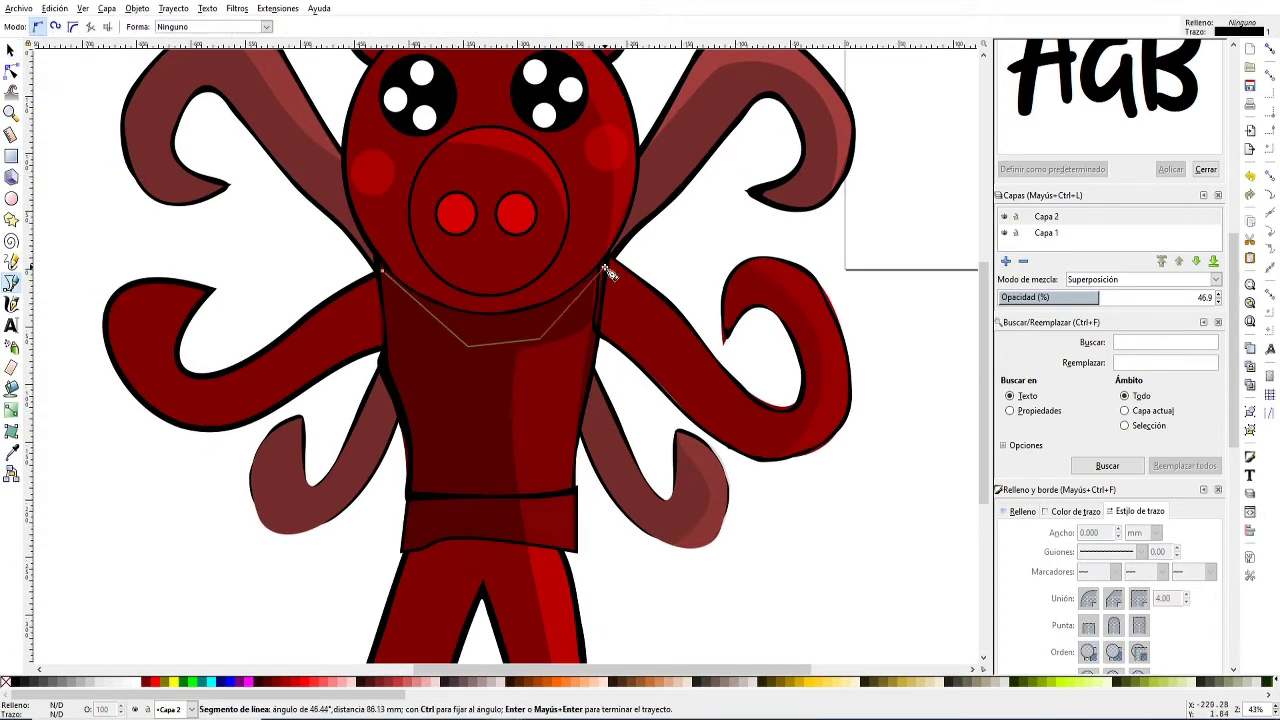
double_click(604, 266)
key(n)
click(19, 683)
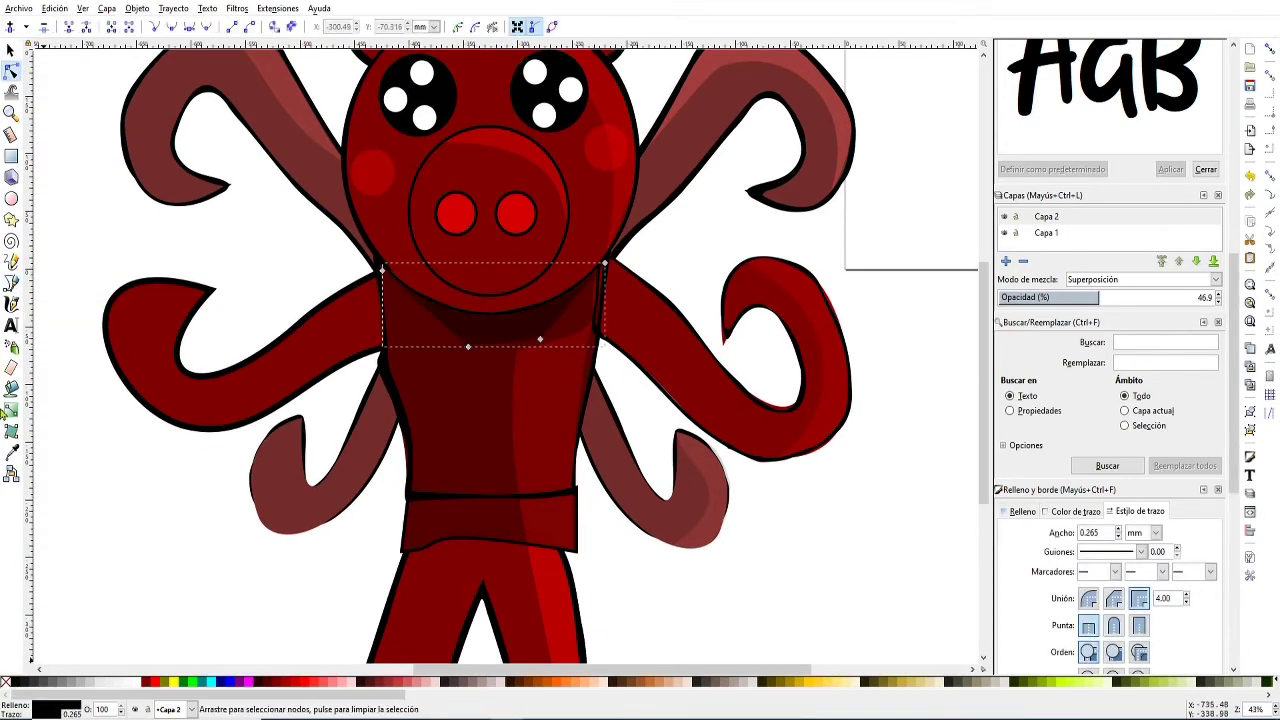
click(468, 347)
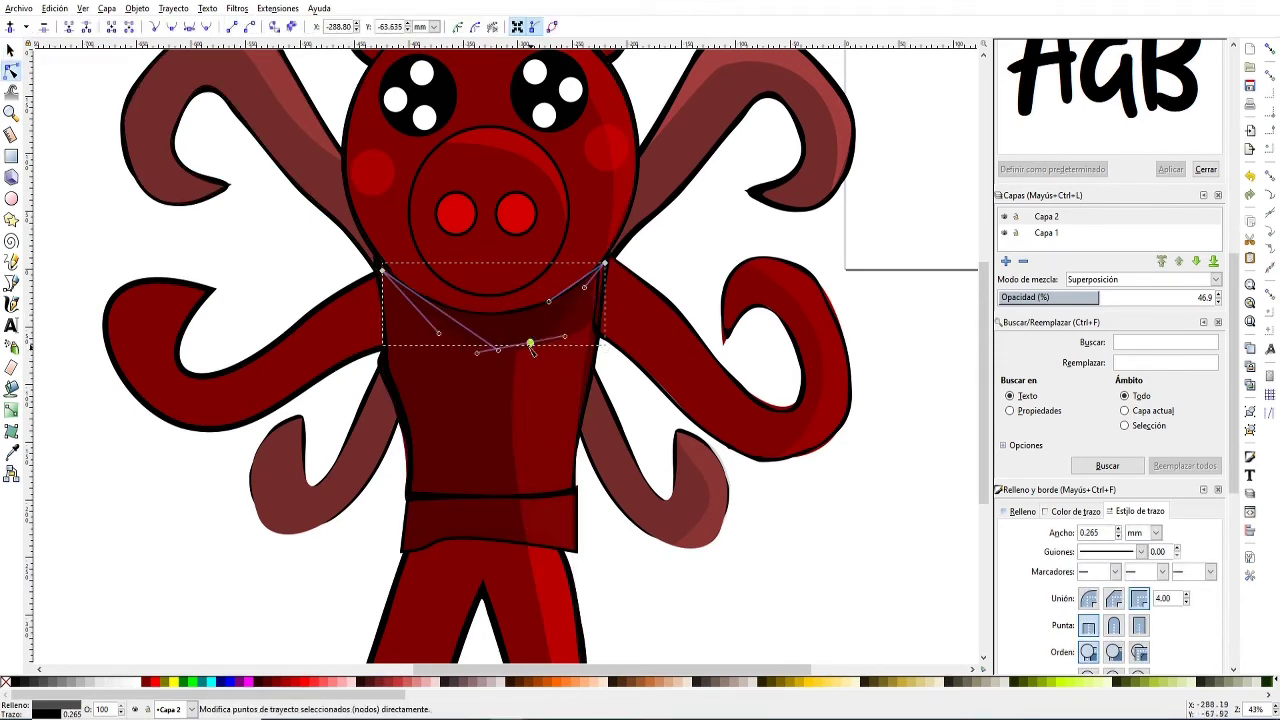
key(Escape)
scroll(463, 374, up, 2)
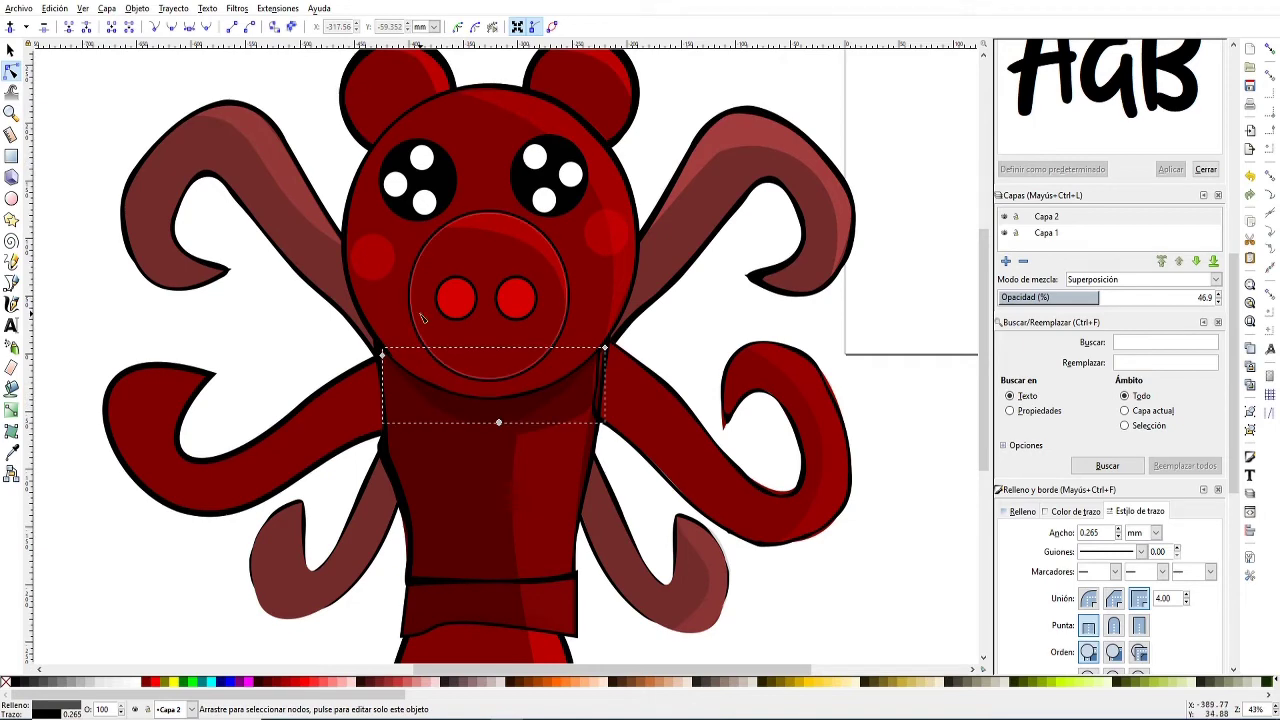
- Draw an outline-free shadow along the head's left side, bowing its edge to follow the head
key(b)
click(370, 155)
click(472, 395)
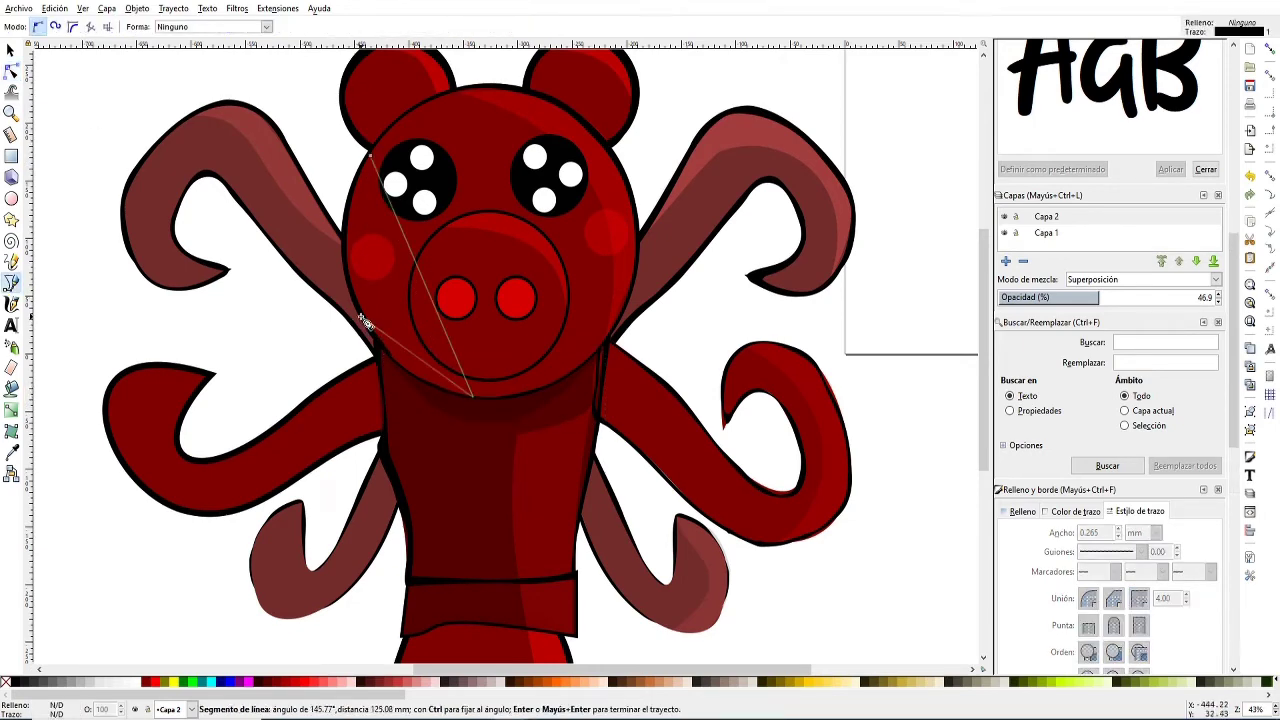
click(371, 158)
key(n)
drag(390, 278, 376, 276)
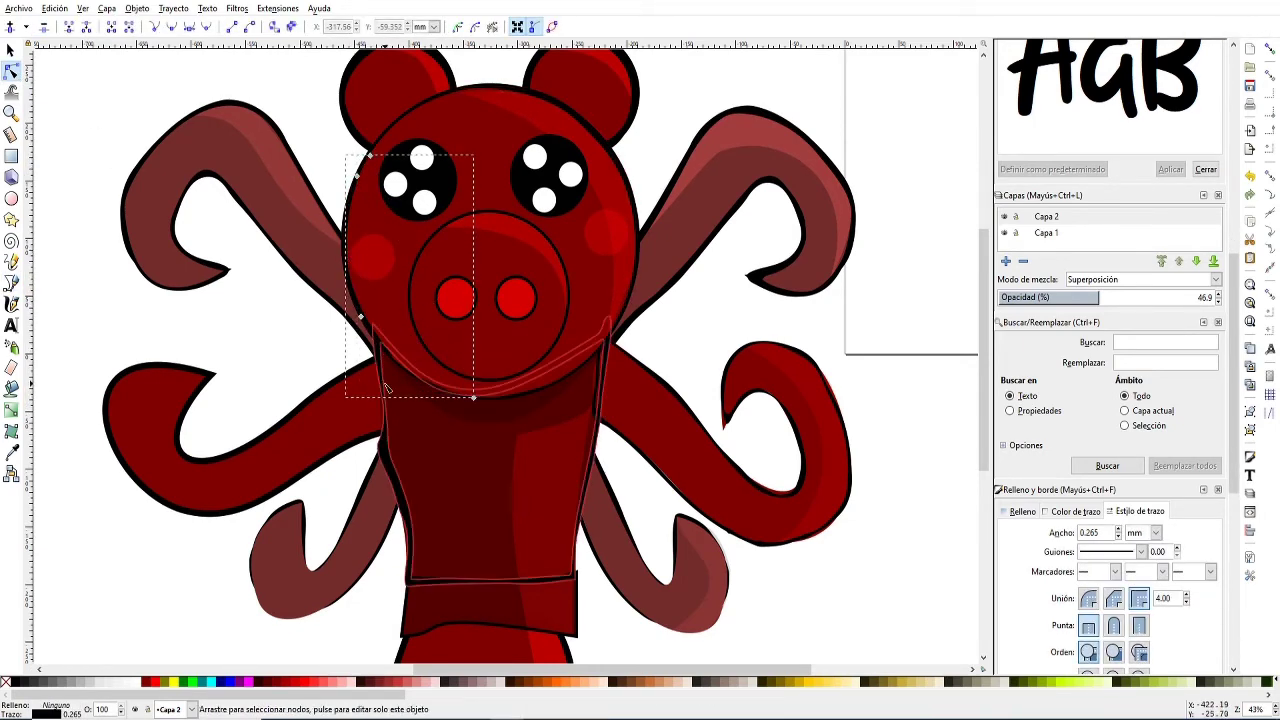
shift+click(6, 682)
click(188, 566)
click(385, 295)
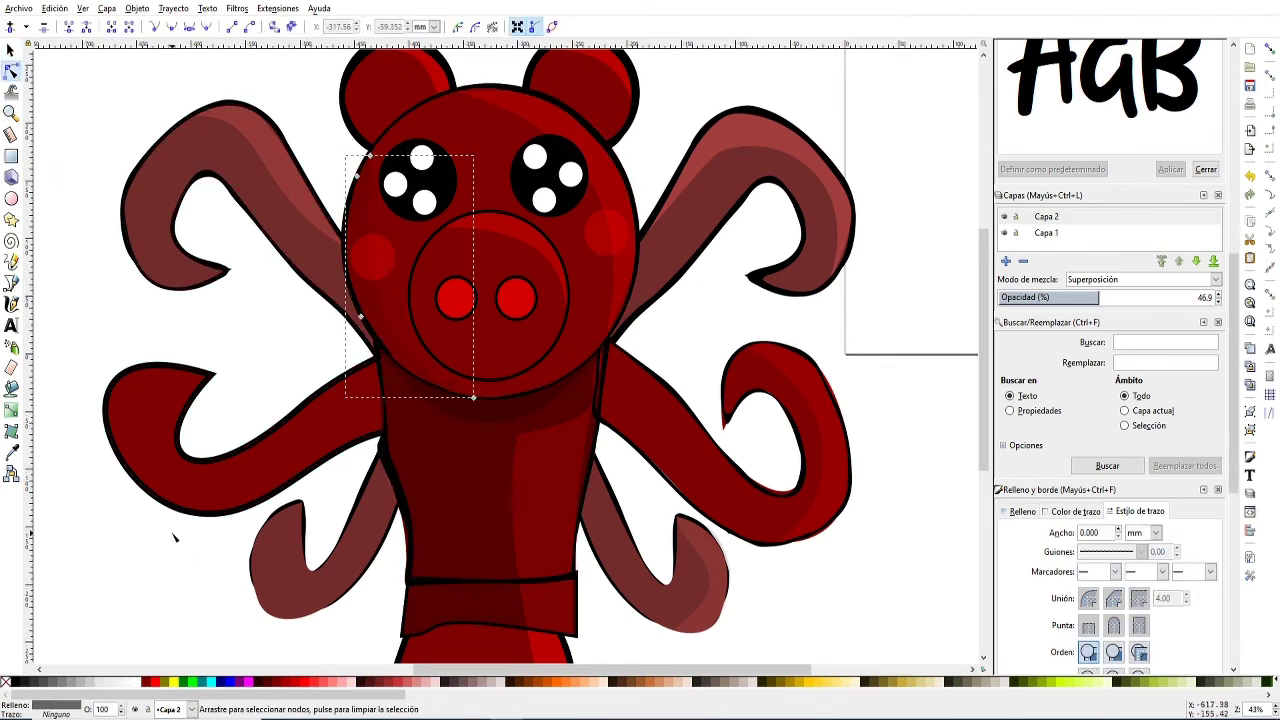
- Start a new shadow shape for the lower left arm
scroll(471, 255, down, 4)
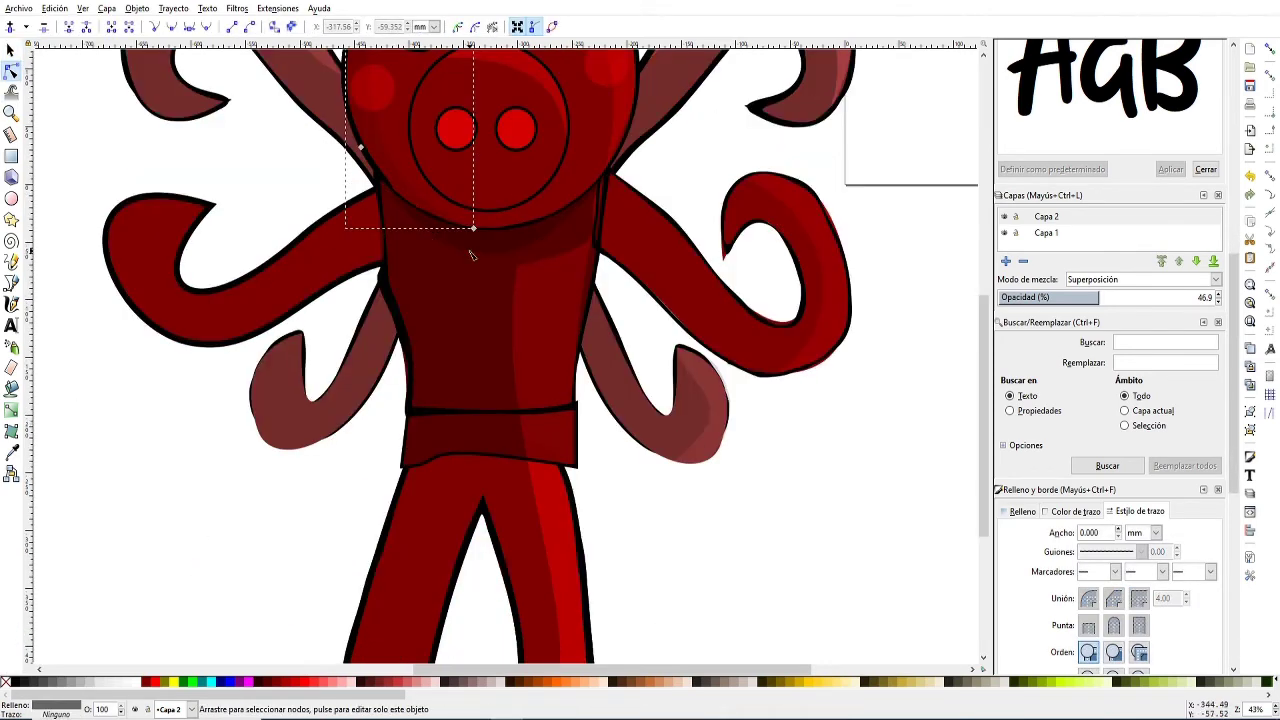
click(598, 220)
key(z)
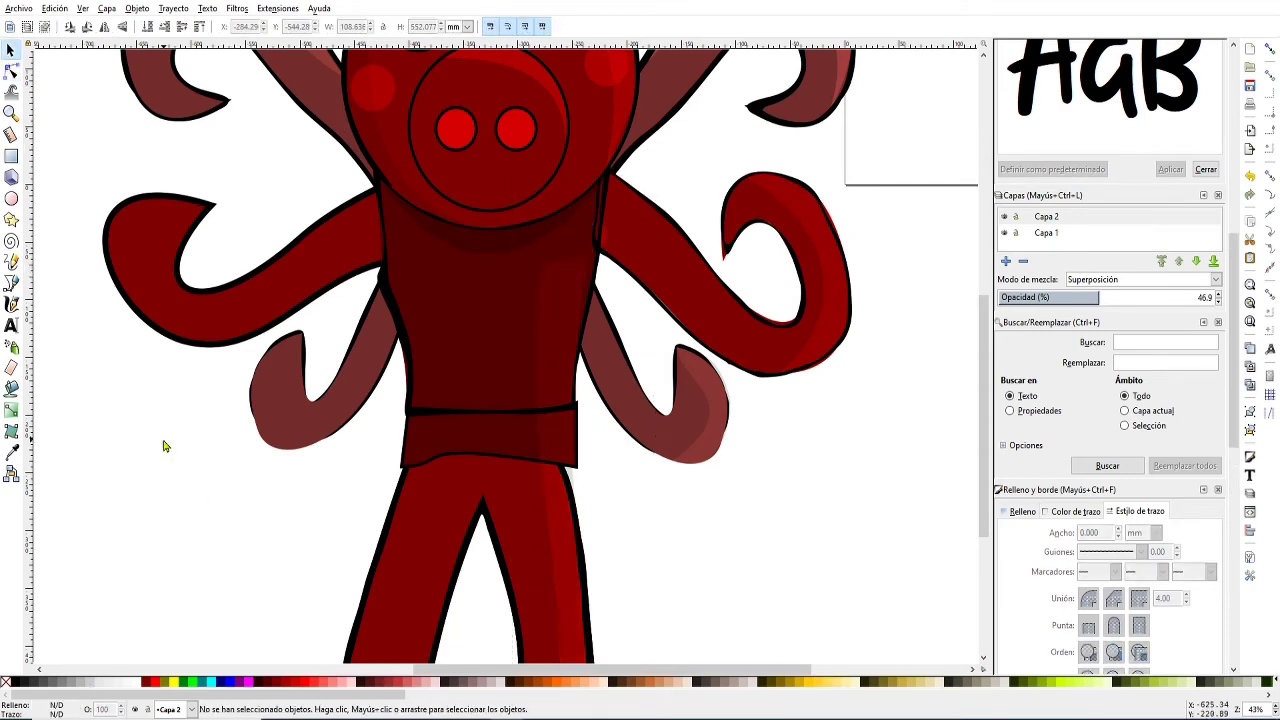
shift+click(277, 420)
click(286, 303)
- Finish the arm shadow shape and give it a grey fill with no outline
click(11, 281)
click(590, 155)
click(478, 250)
click(417, 288)
click(610, 212)
click(598, 140)
right_click(47, 683)
click(43, 608)
- Move the grey shadow onto the lower left arm and reshape it along the arm's inner edge
key(n)
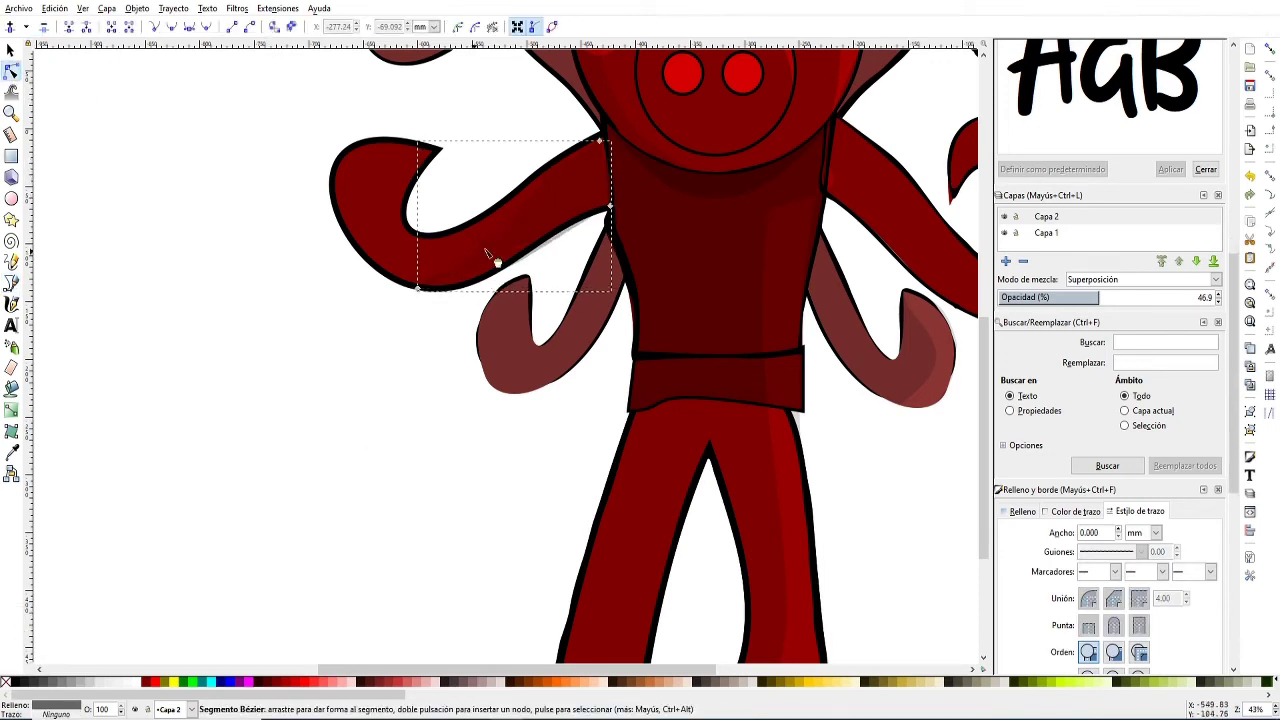
key(s)
drag(563, 247, 643, 357)
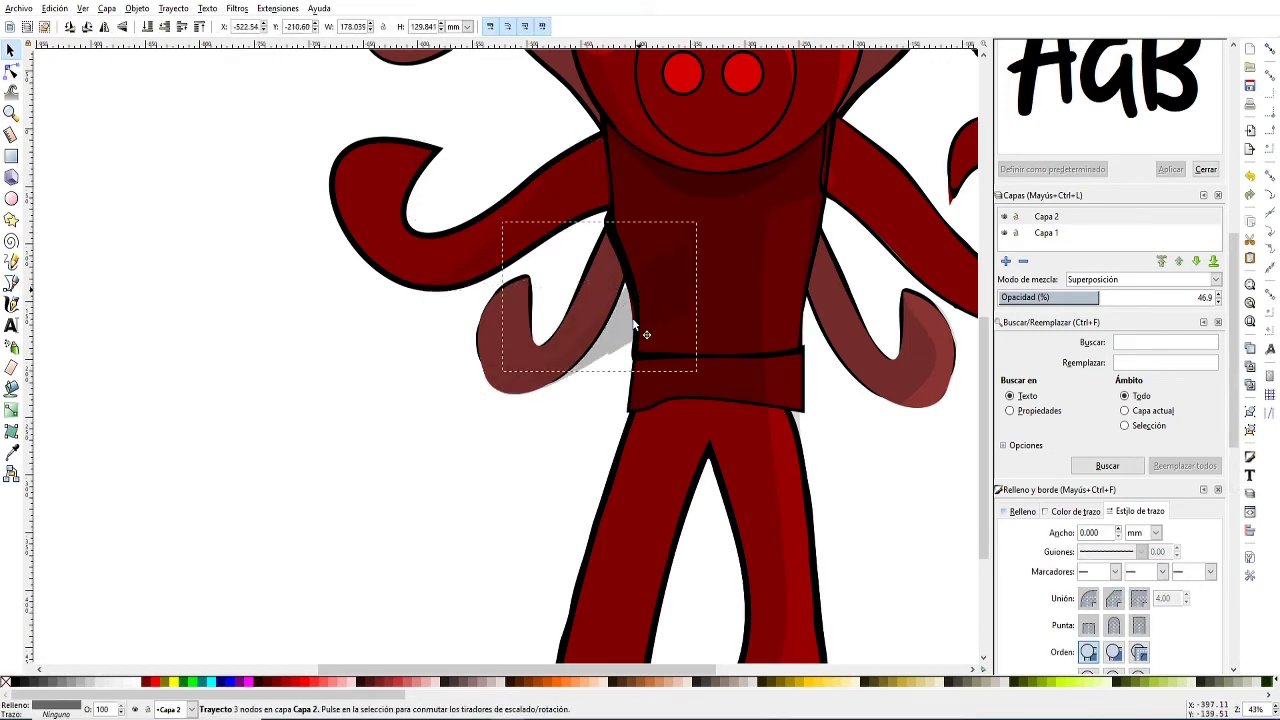
key(n)
drag(679, 251, 619, 256)
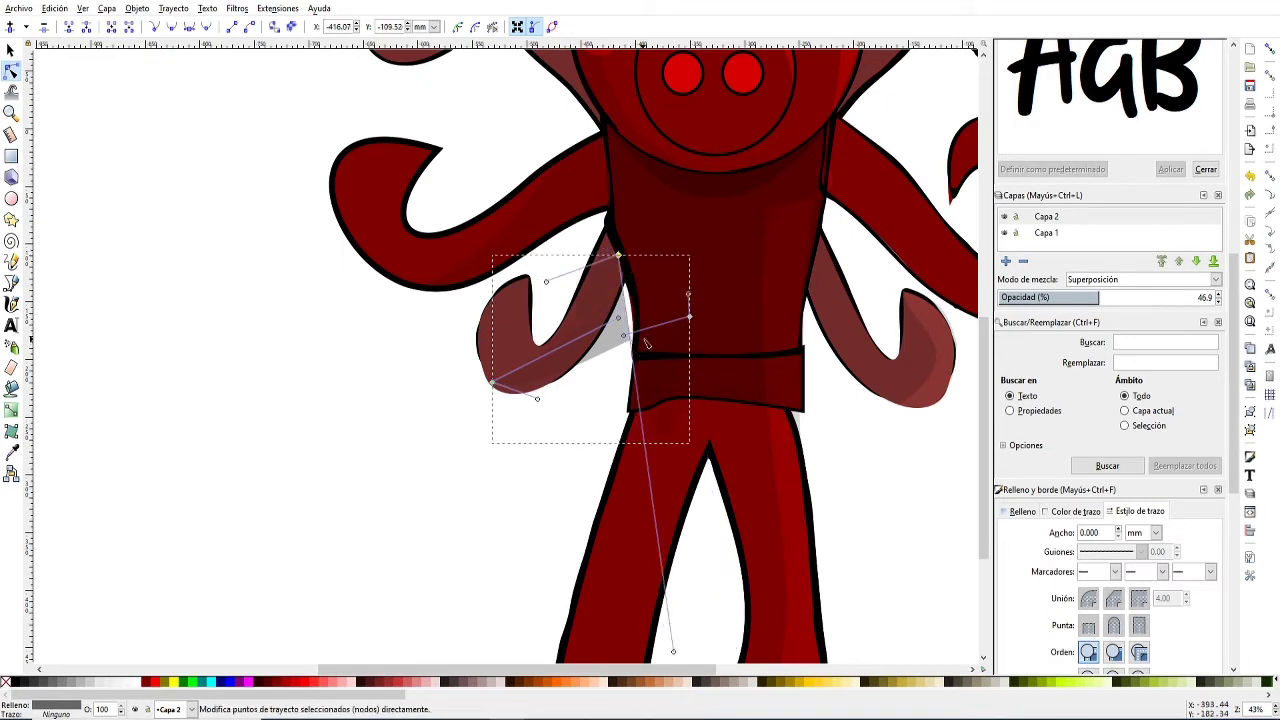
drag(695, 320, 621, 318)
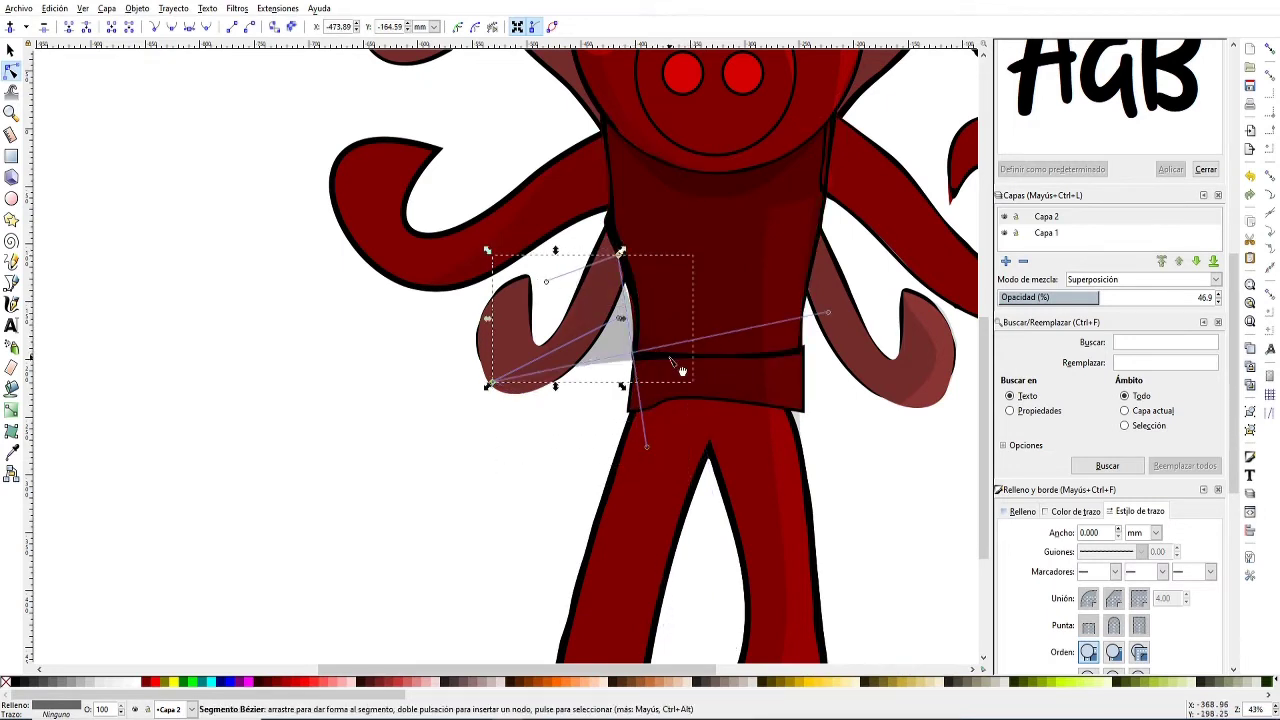
drag(619, 258, 648, 262)
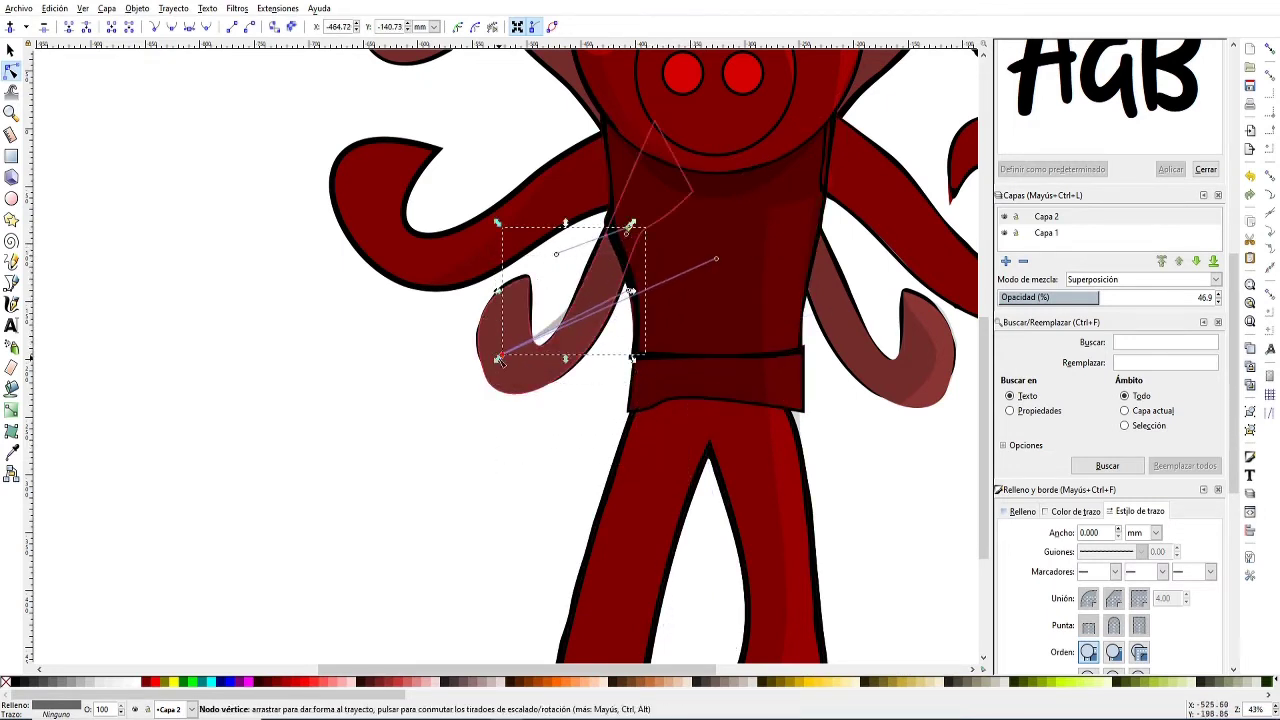
key(s)
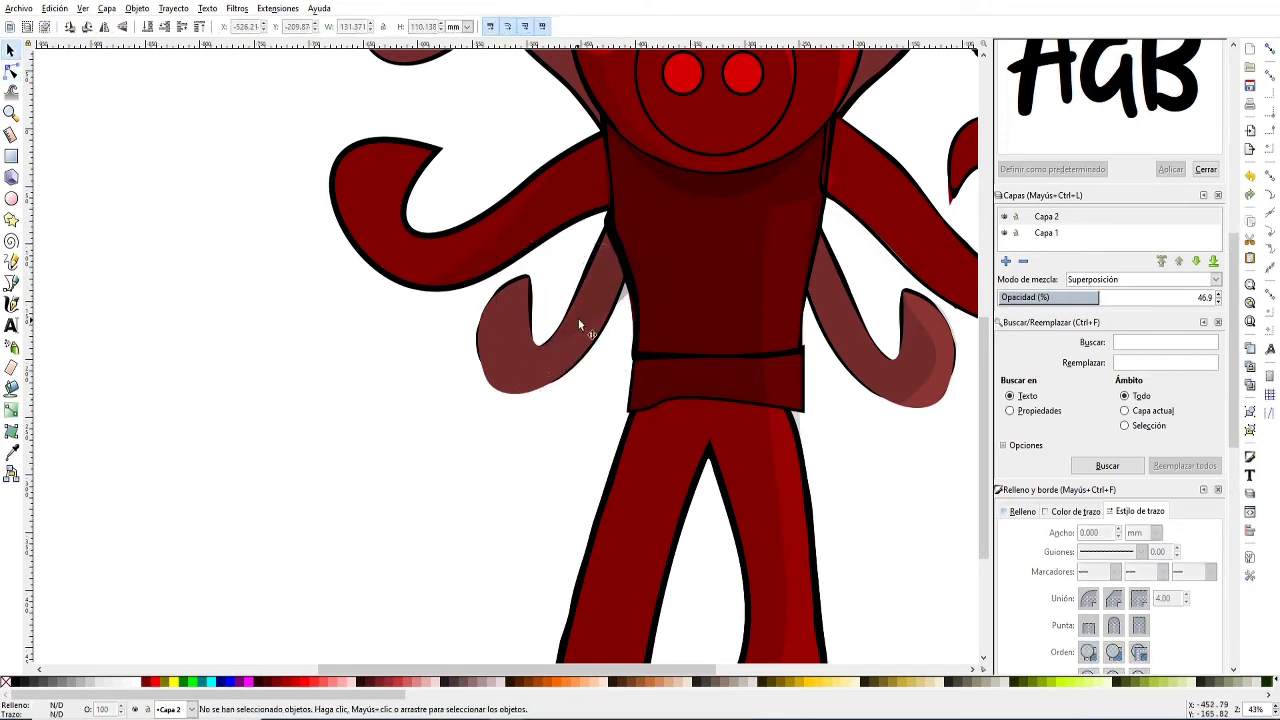
drag(580, 292, 568, 306)
key(n)
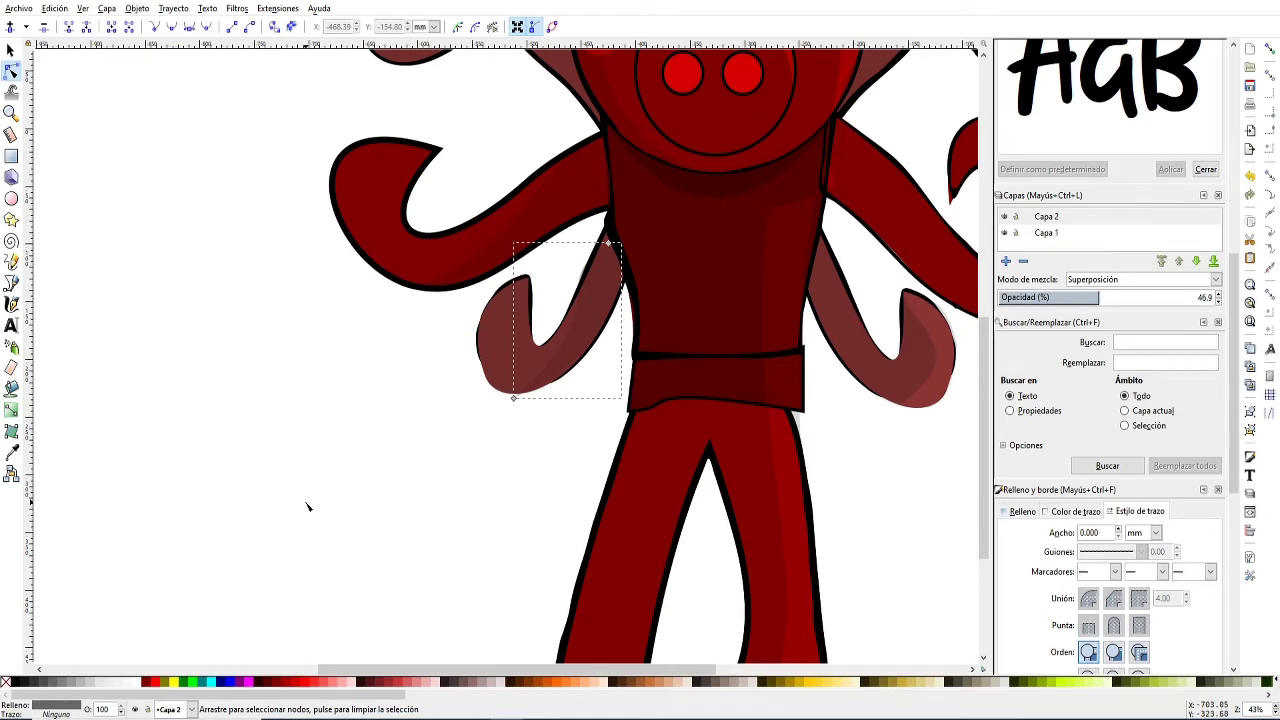
- Select the character's main group
scroll(308, 507, down, 5)
key(s)
scroll(308, 507, up, 4)
click(490, 312)
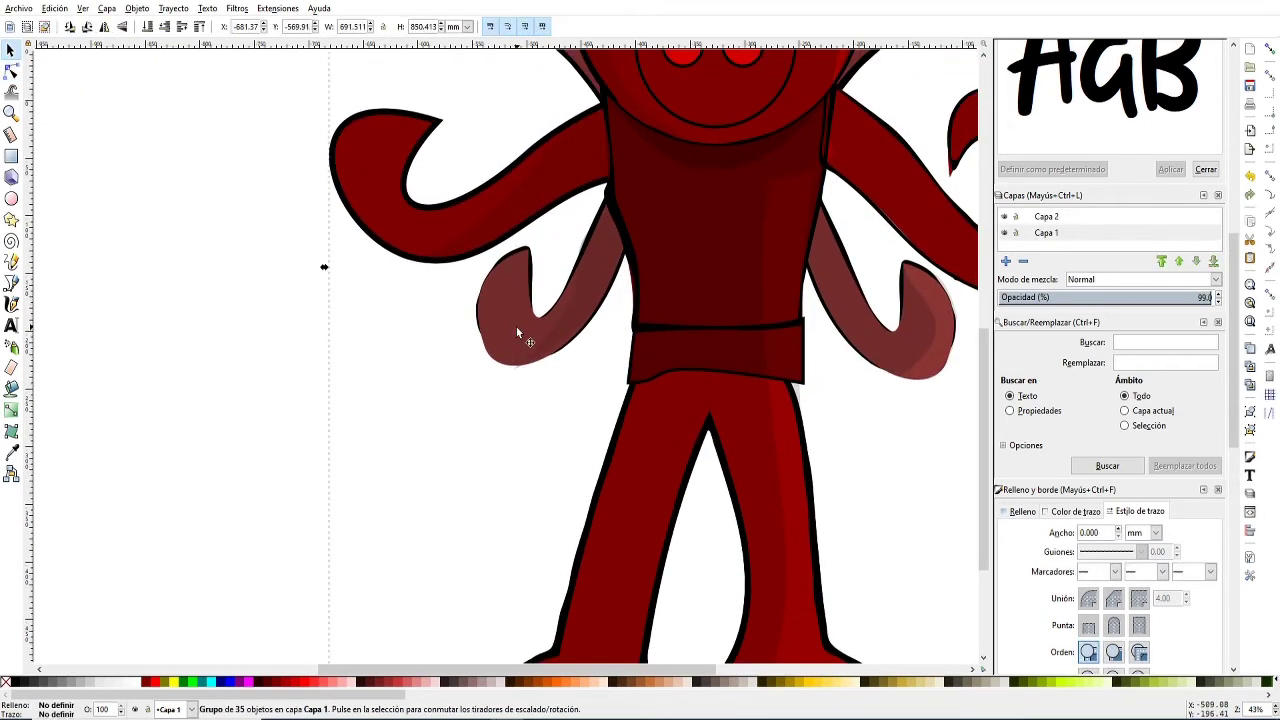
- Zoom out and select every part of the character
ctrl+click(514, 313)
key(Escape)
click(924, 340)
click(208, 394)
key(minus)
key(minus)
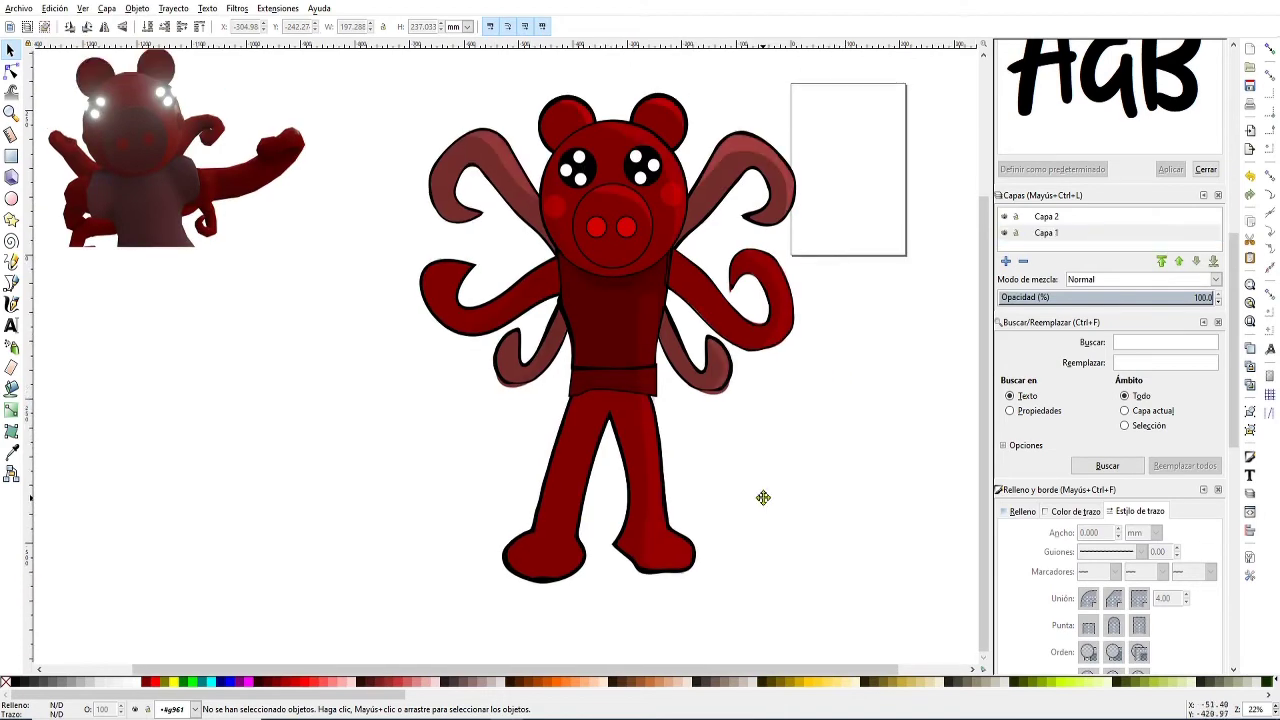
key(minus)
drag(346, 111, 670, 500)
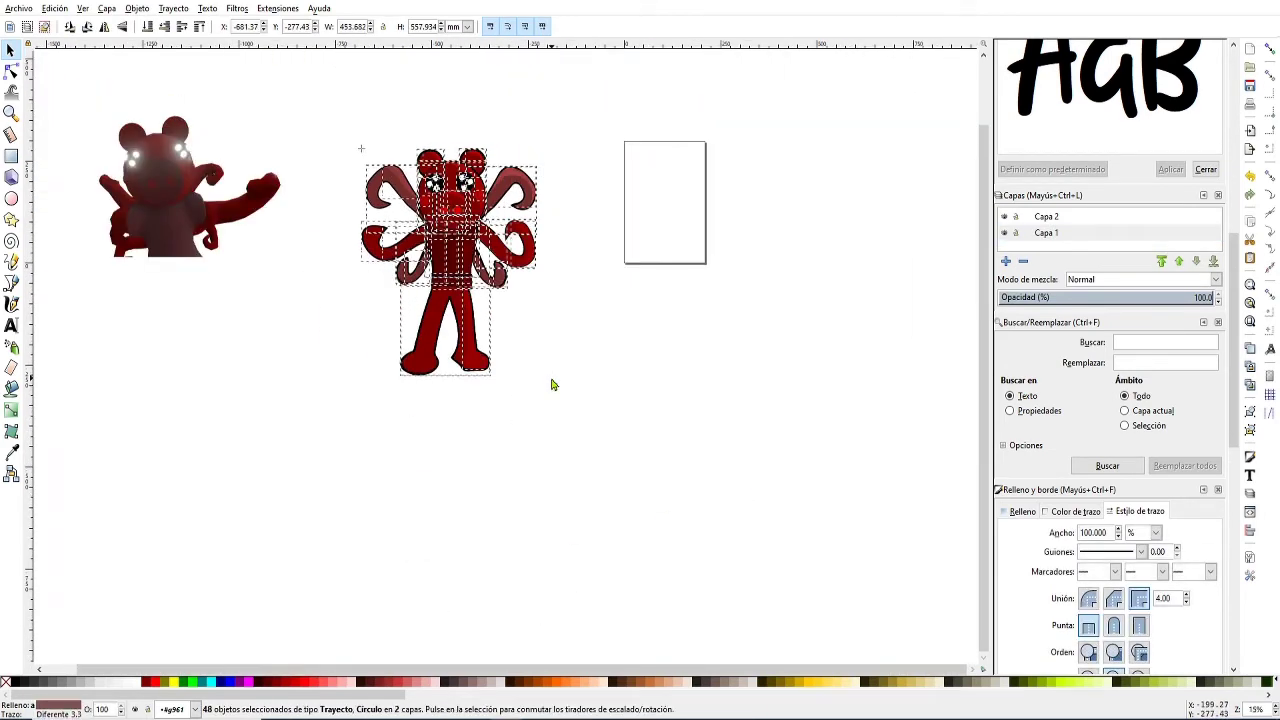
scroll(551, 385, up, 2)
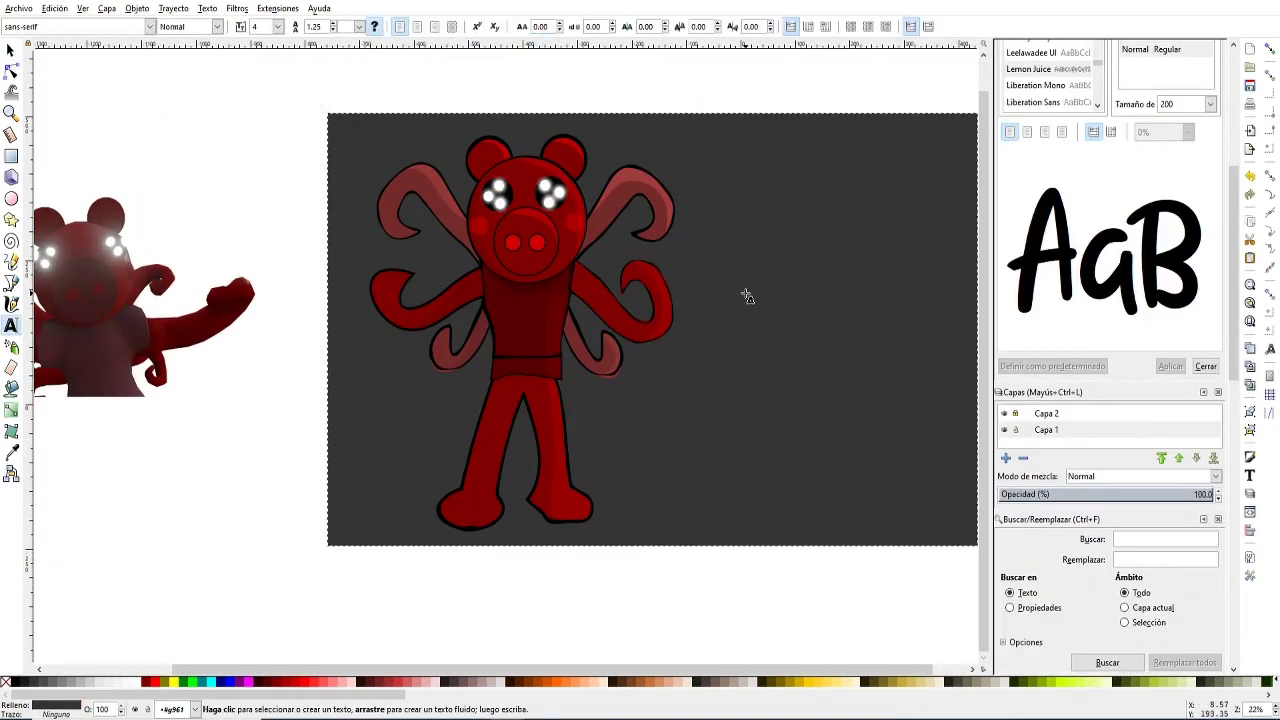
- Add a 'PARASEE' title in a heavy sans font, with 'LIKE!' right-aligned beneath it
click(746, 292)
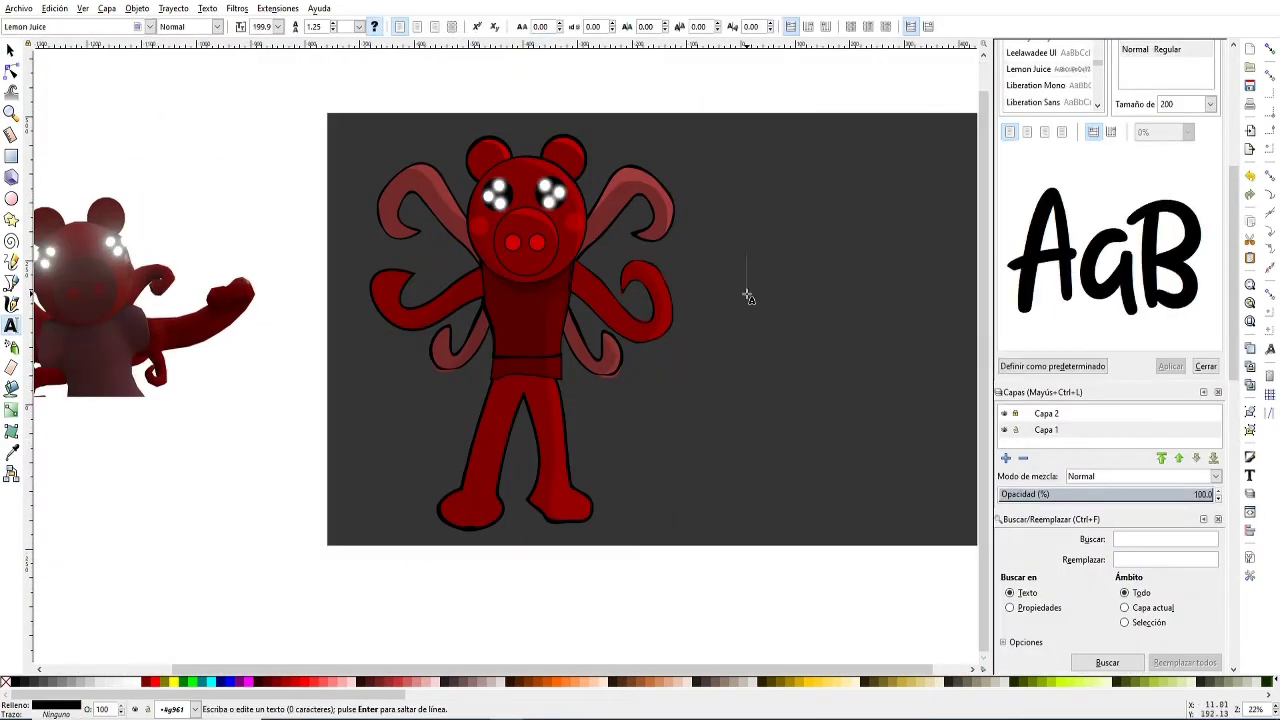
text(PARASEE)
key(Escape)
click(70, 26)
text(r)
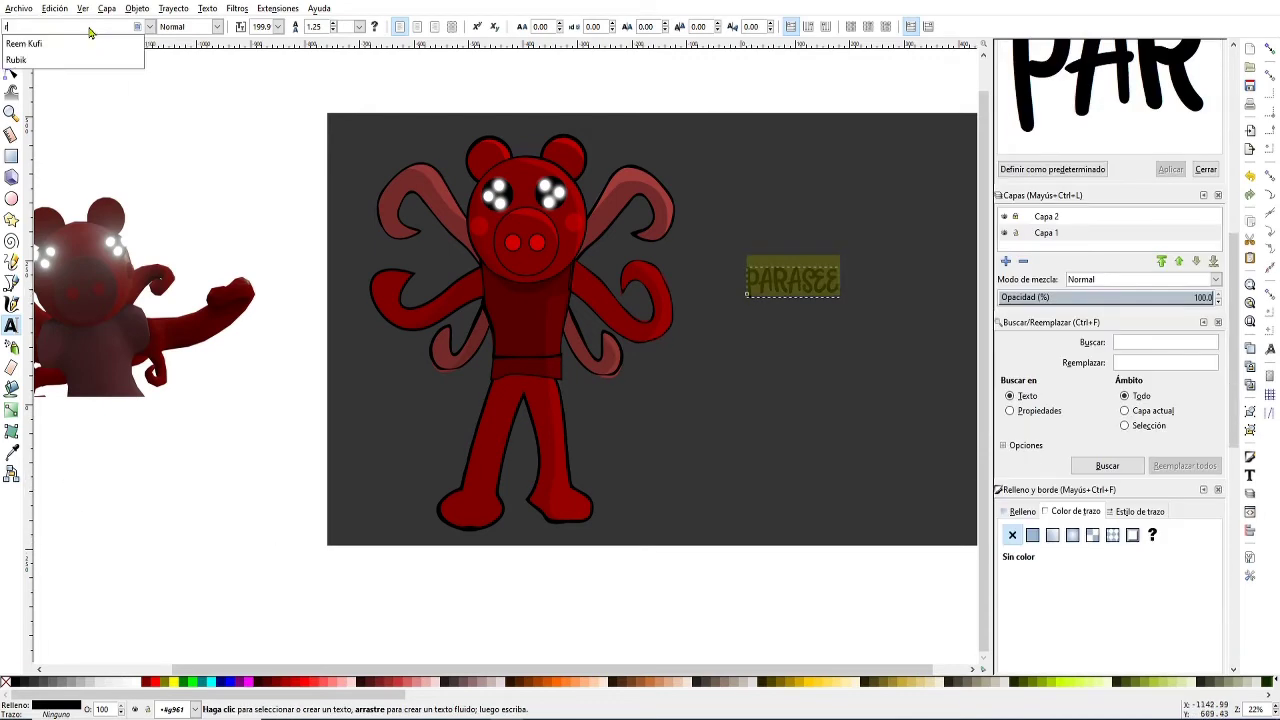
click(30, 60)
key(F1)
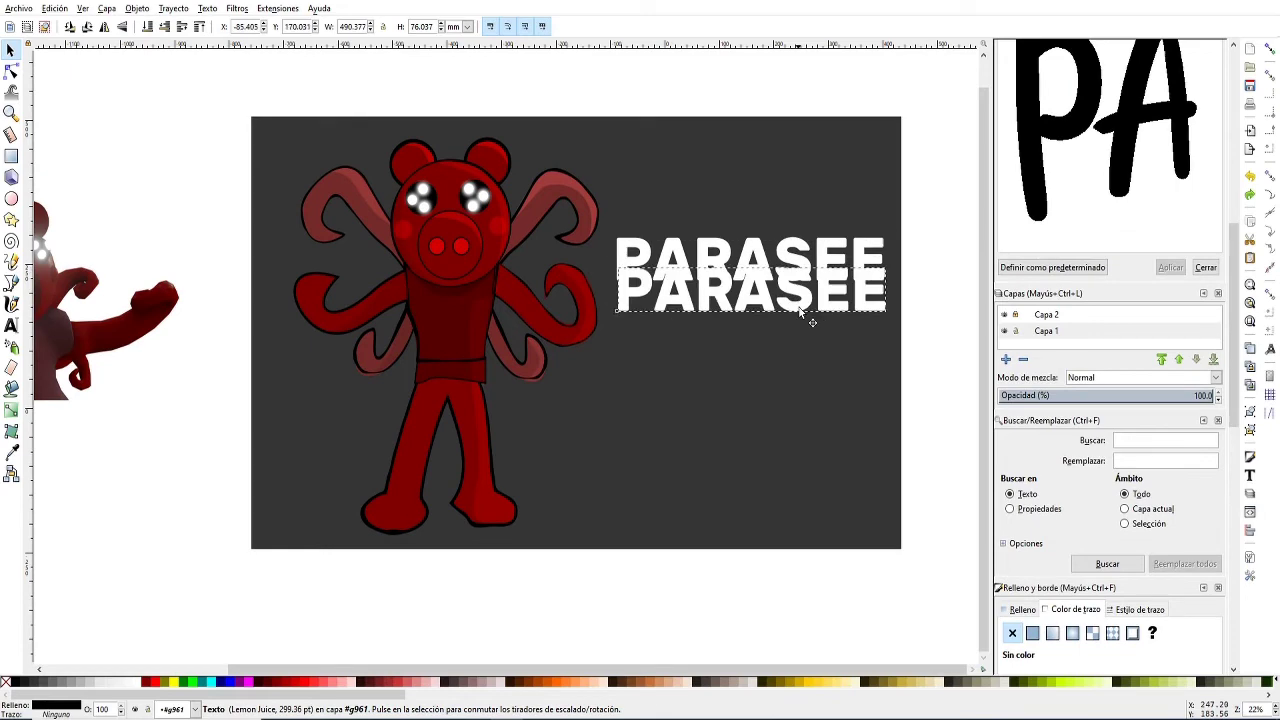
text(LIKE)
click(10, 52)
drag(693, 322, 823, 320)
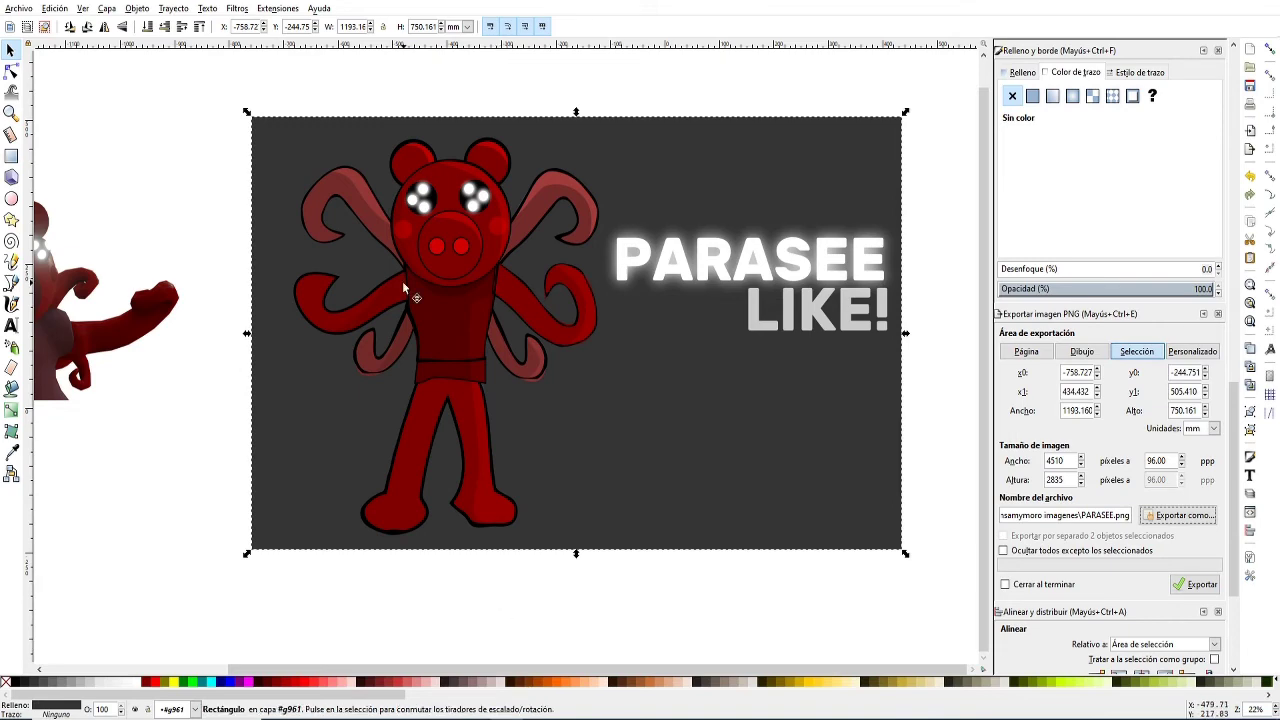
scroll(402, 281, up, 2)
scroll(296, 348, down, 2)
scroll(294, 345, up, 2)
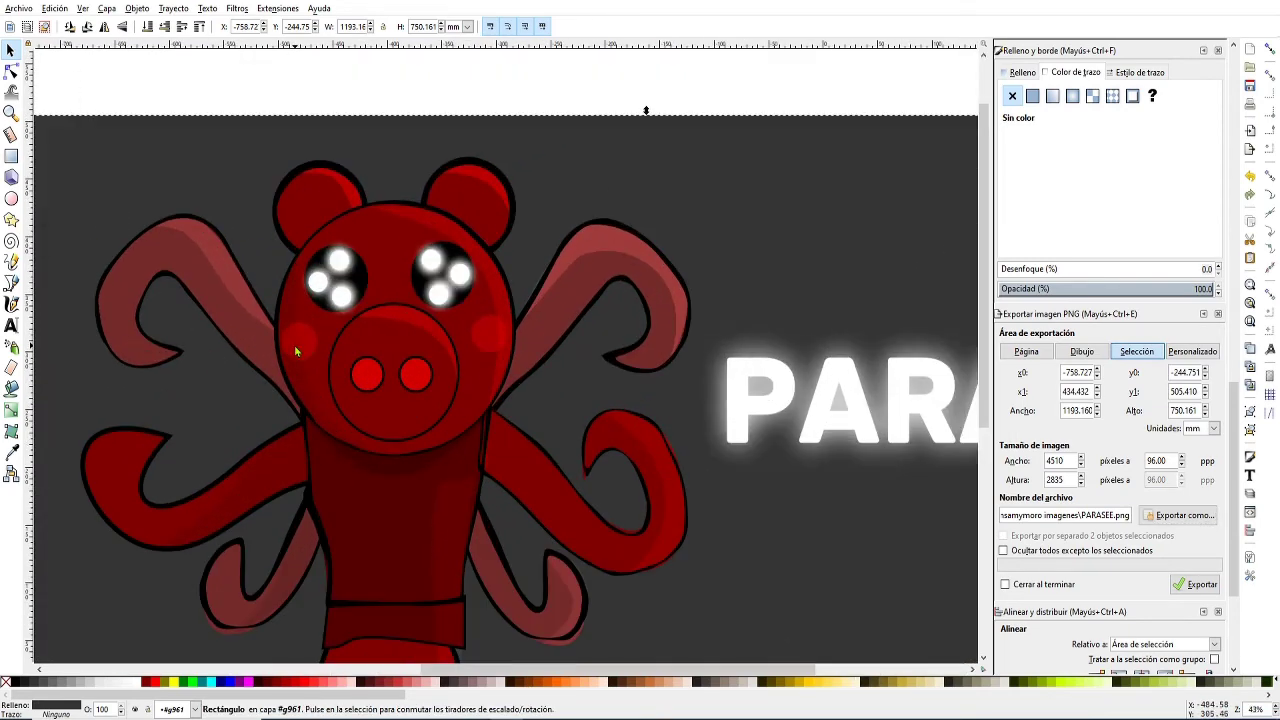
scroll(294, 345, up, 1)
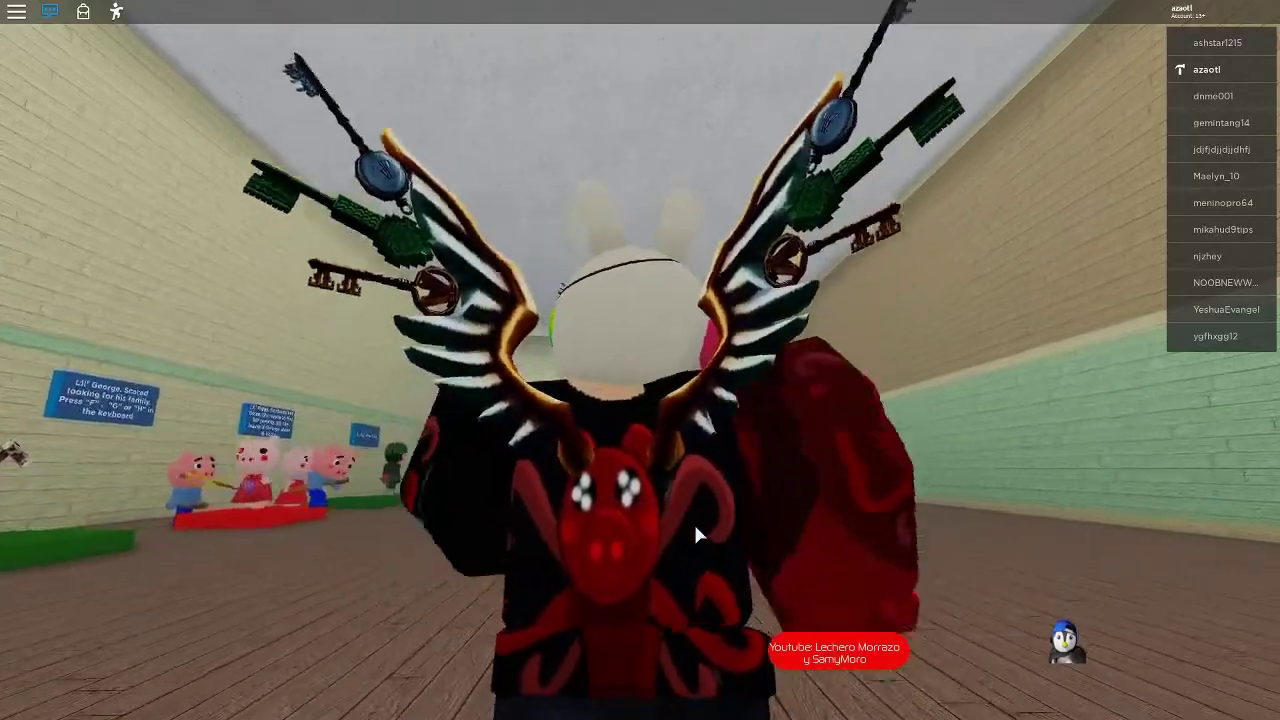
- Run the avatar down the hallway, turn and tilt the camera, then jump to show the shirt
key(s)
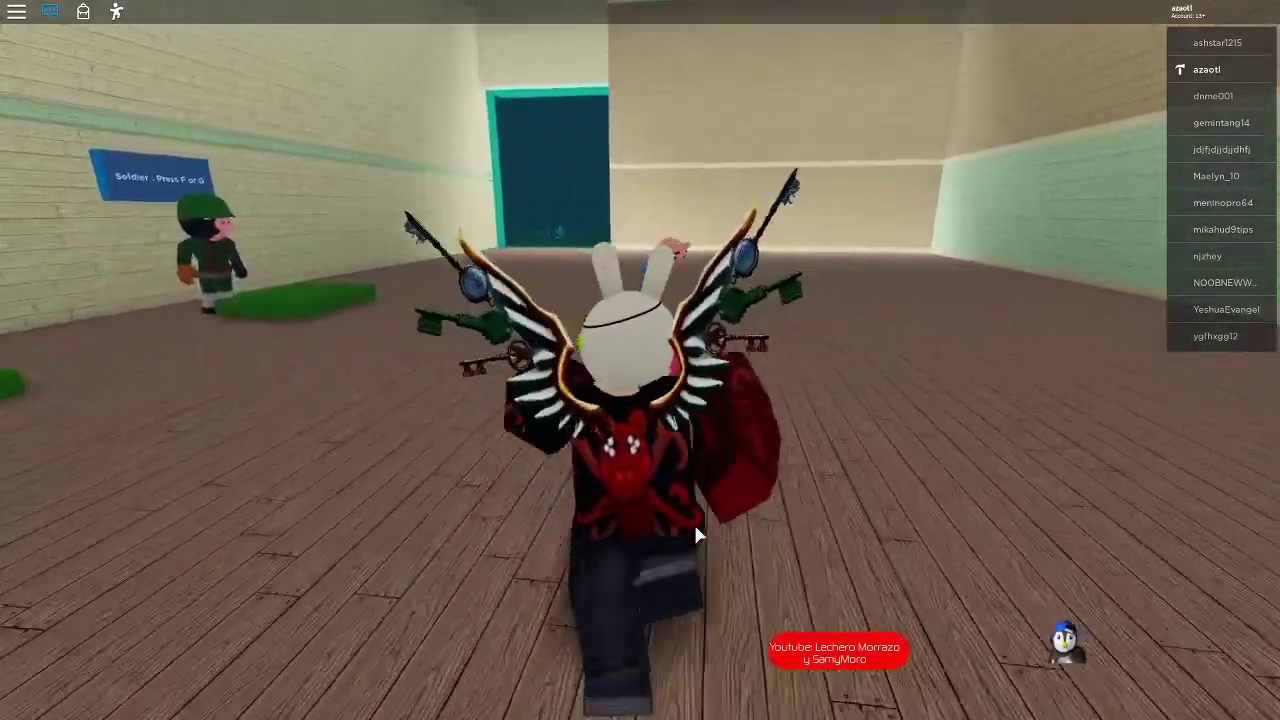
key(Left)
key(Left)
key(Left)
key(s)
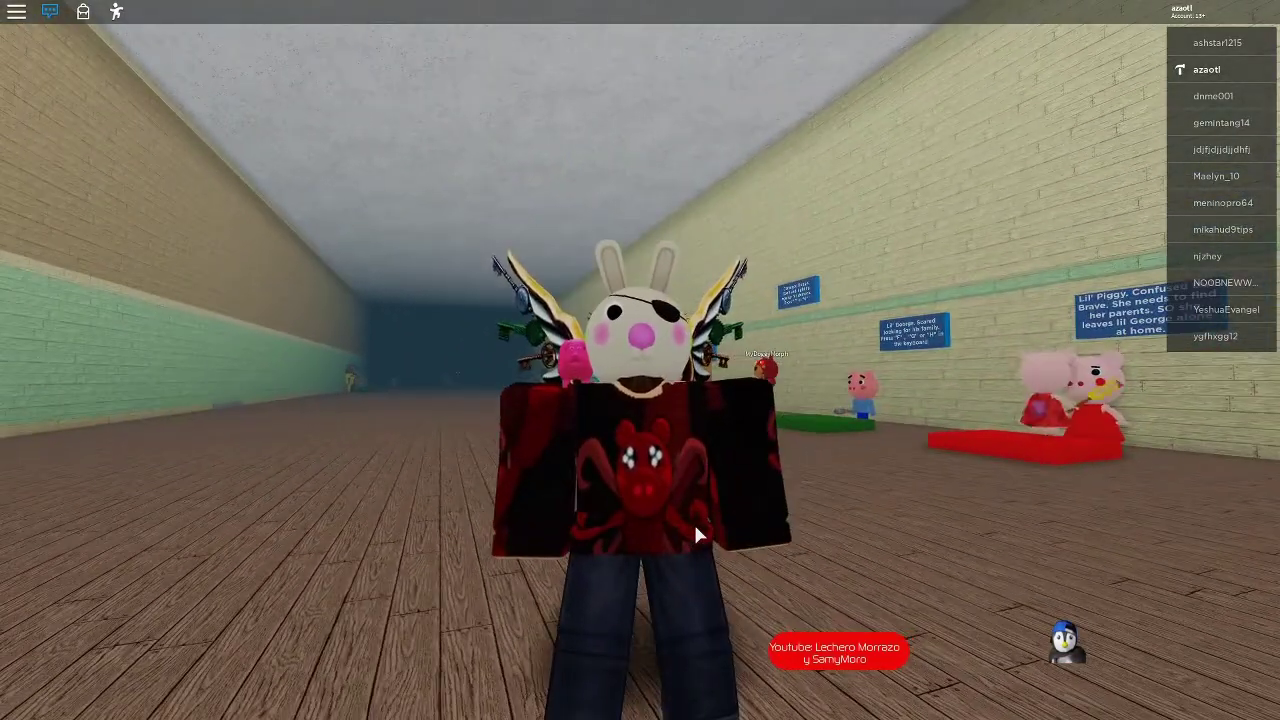
key(Page_Down)
key(space)
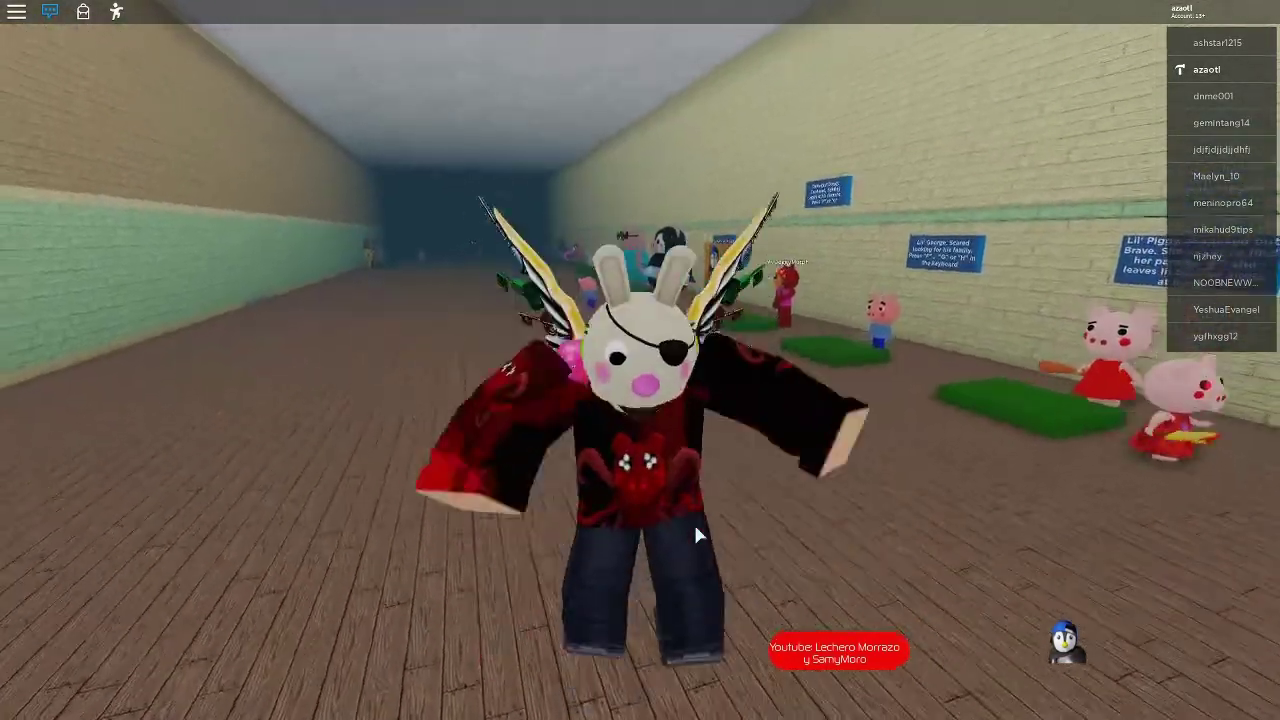